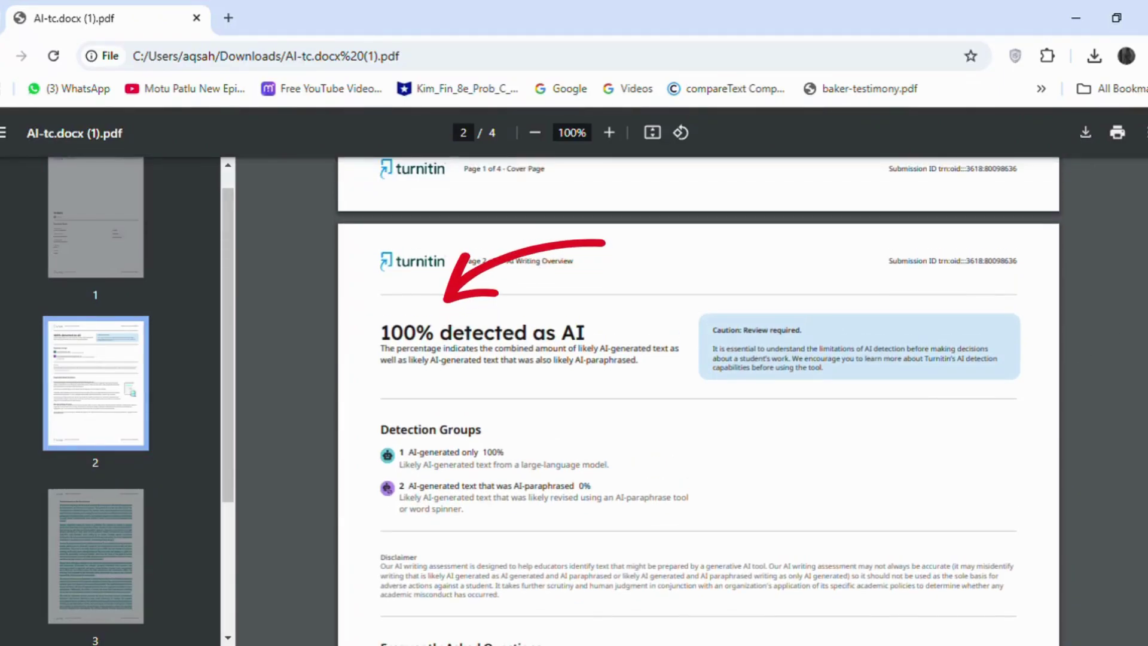
Scroll through the AI-tc.docx (1).pdf report, then the AI-Tourism.docx.pdf report's 0% AI overview
scroll(698, 401, down, 15)
scroll(699, 401, down, 2)
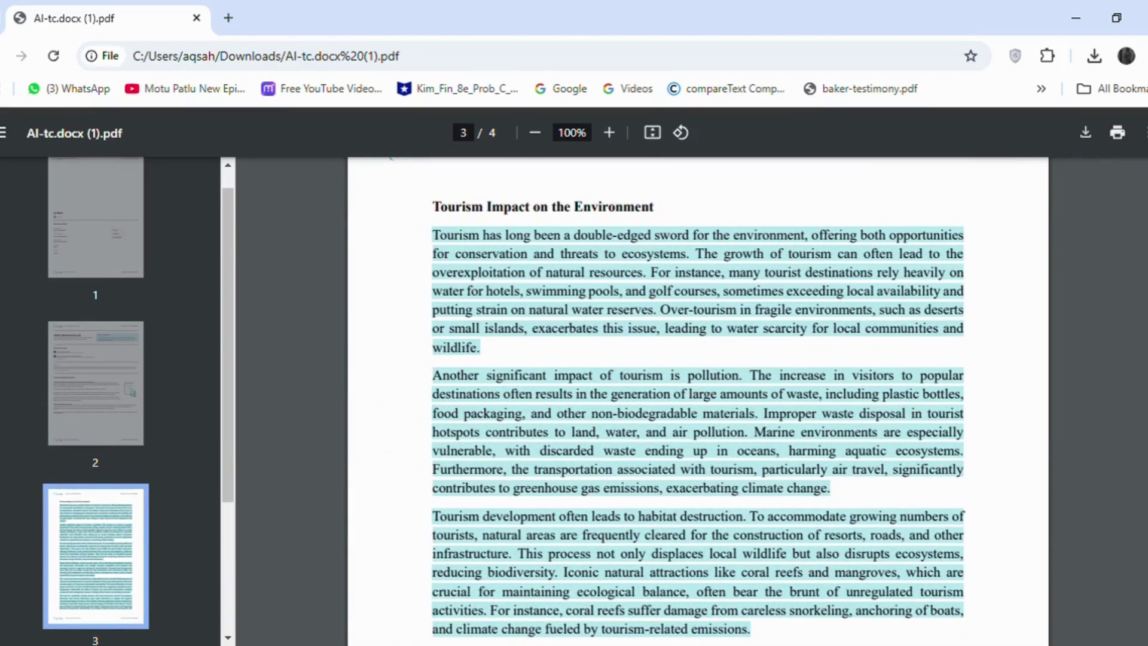
scroll(698, 401, down, 5)
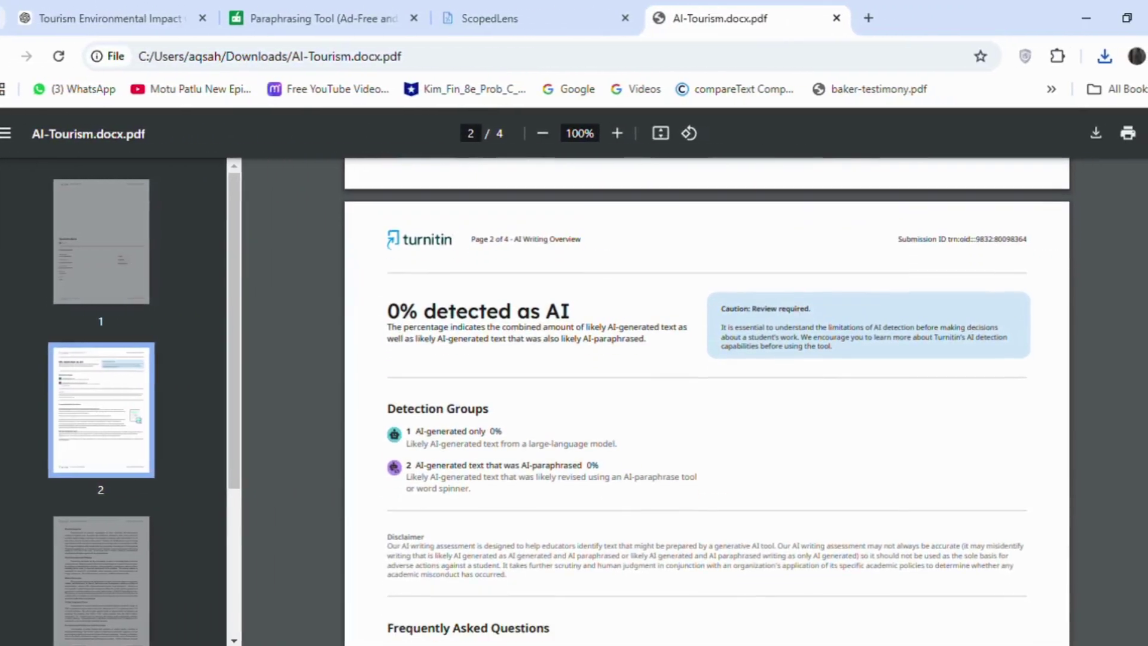
scroll(706, 401, down, 1)
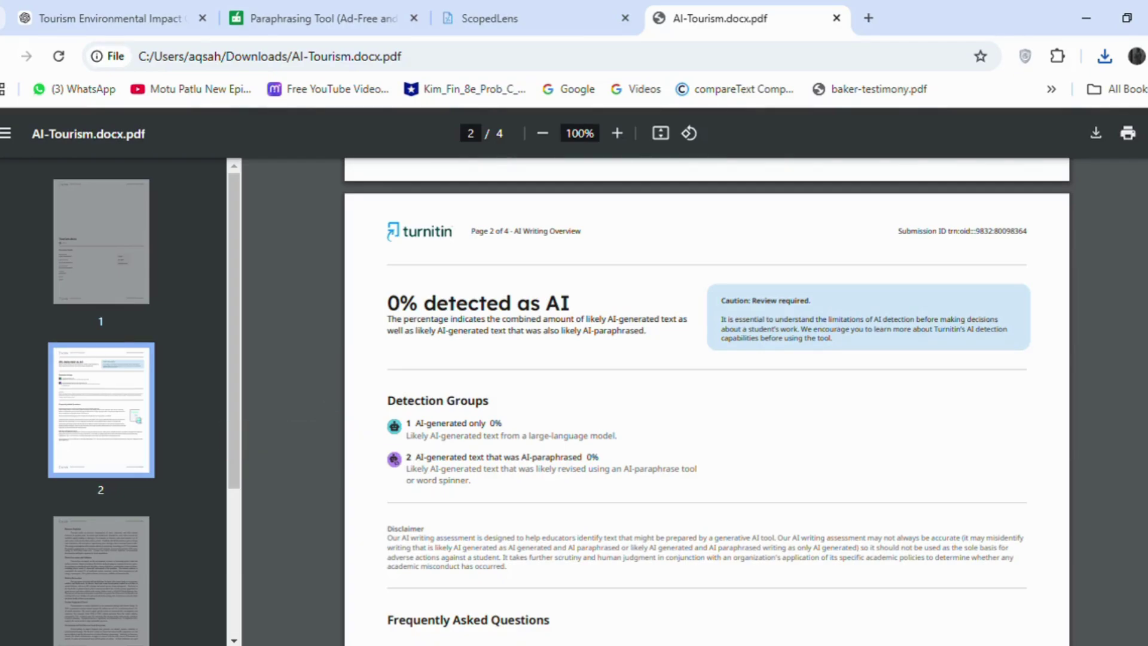
scroll(705, 401, down, 20)
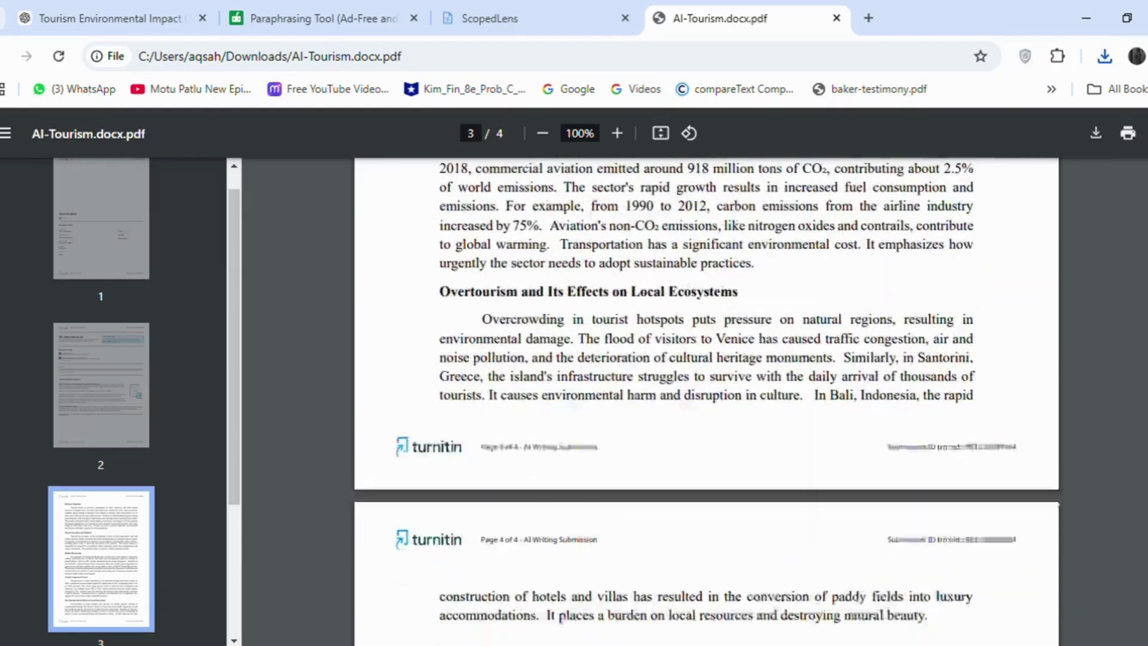
scroll(706, 388, down, 5)
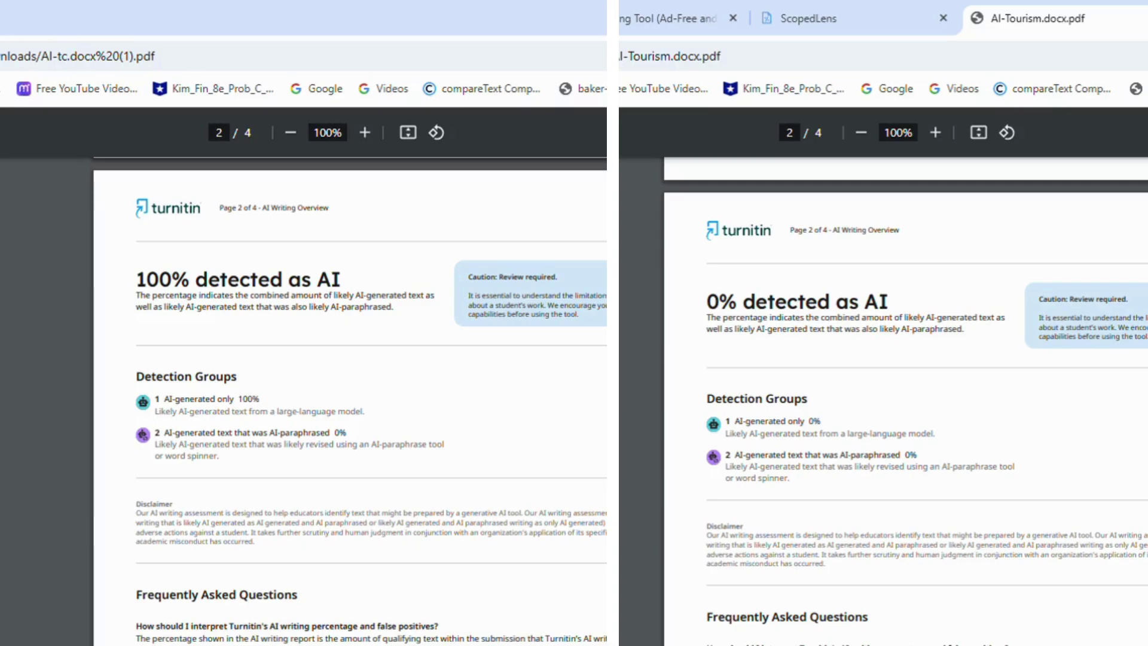
Scroll both Turnitin reports through pages 2–4 to compare their AI detection results
scroll(350, 401, up, 1)
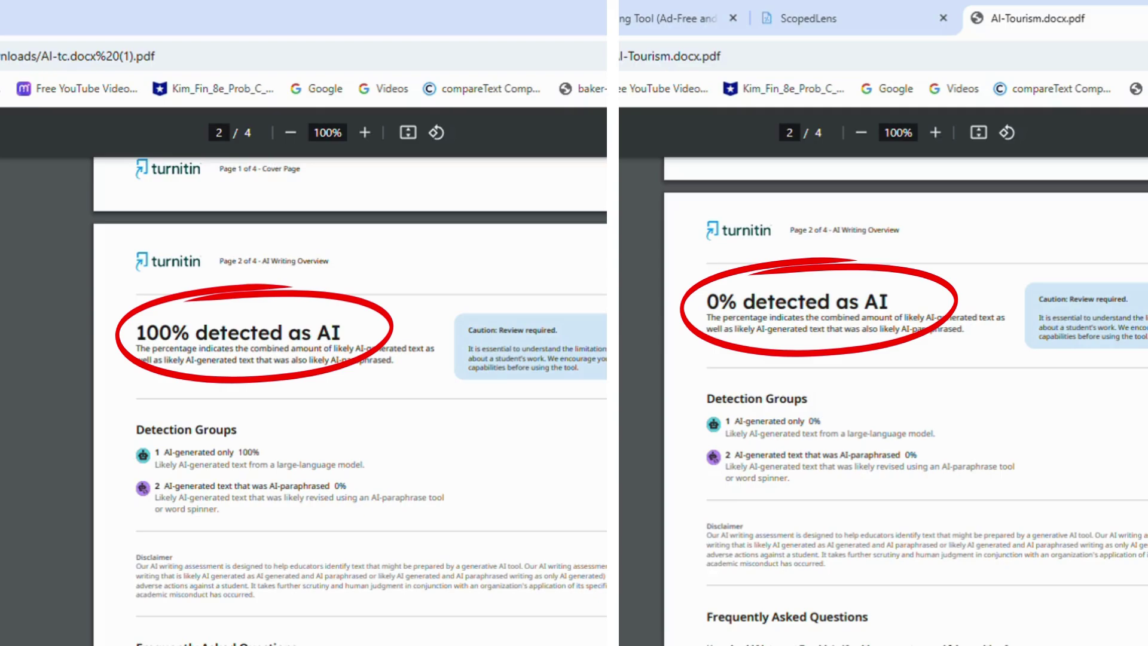
scroll(350, 401, down, 15)
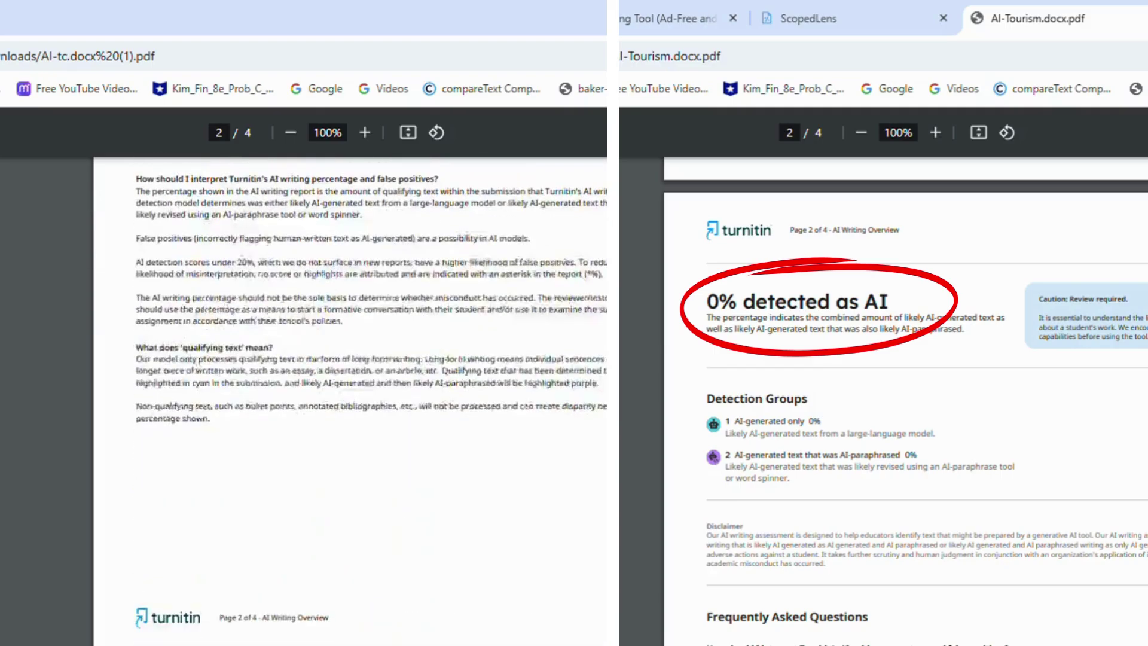
scroll(350, 401, up, 1)
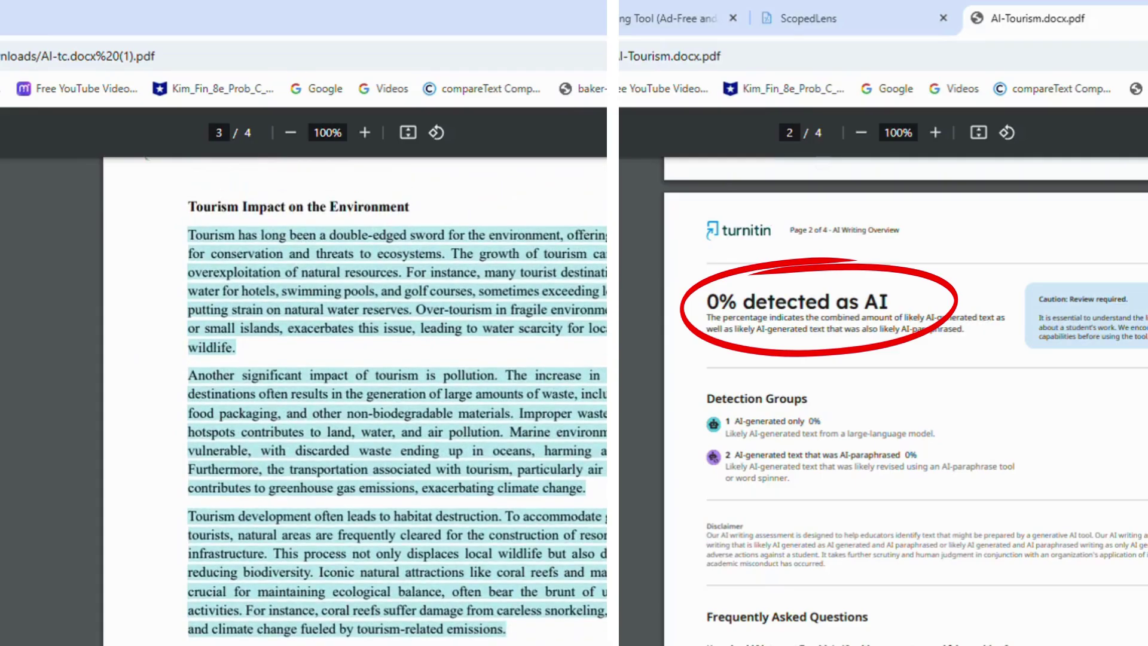
scroll(906, 400, down, 15)
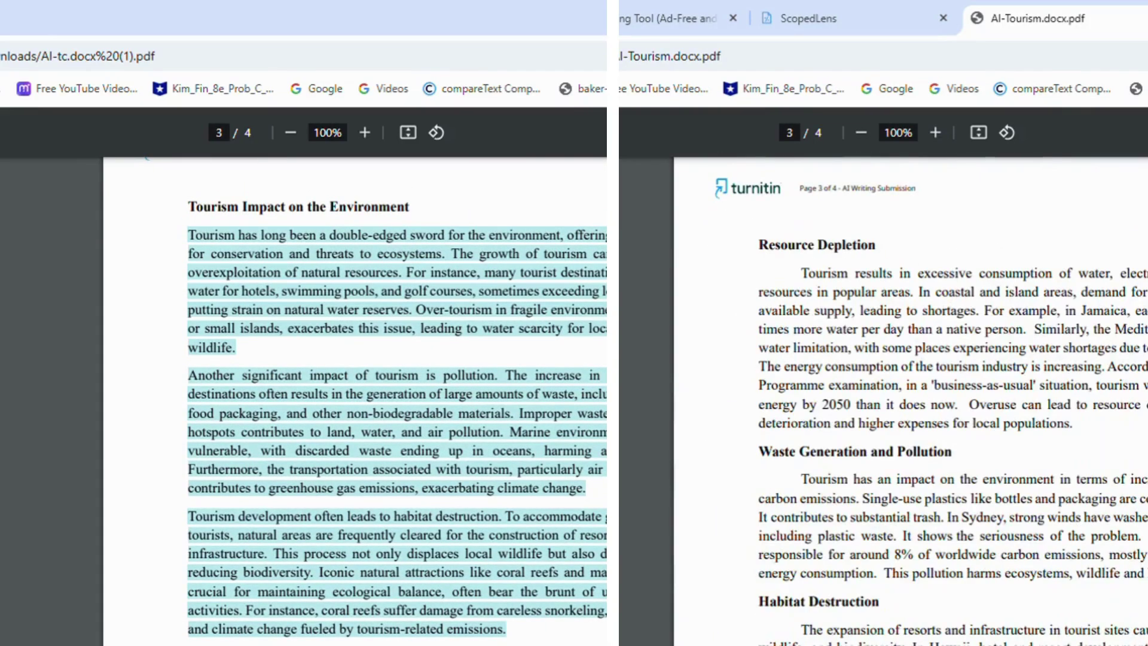
scroll(355, 395, down, 4)
scroll(356, 394, down, 5)
scroll(906, 401, up, 15)
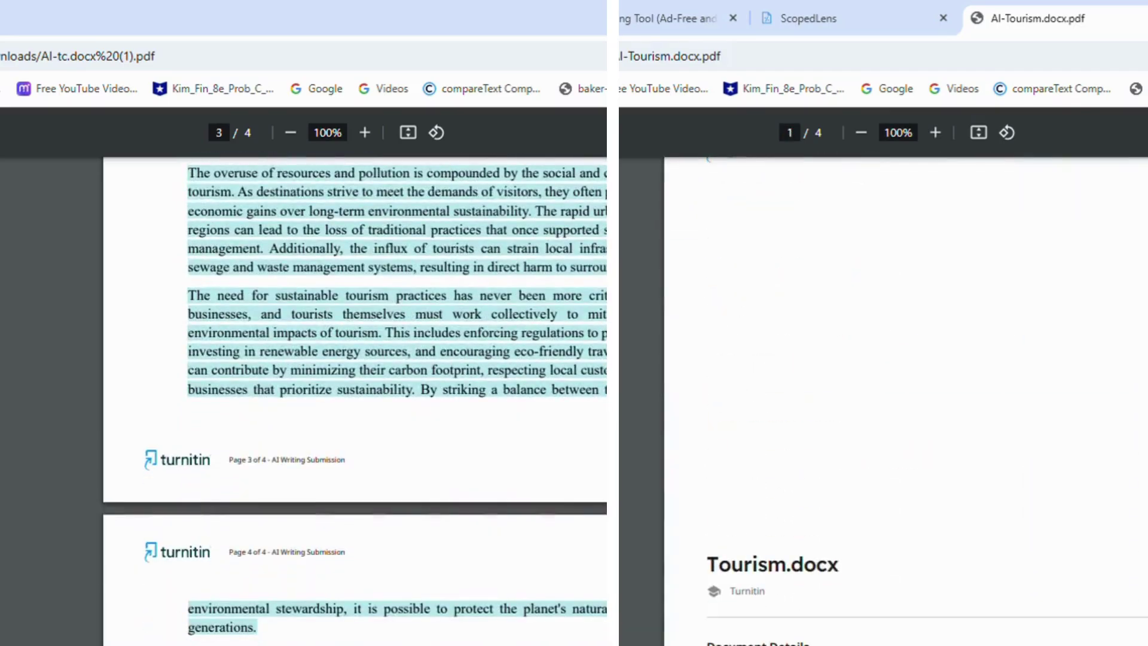
scroll(906, 401, down, 4)
scroll(356, 394, down, 5)
scroll(355, 394, up, 10)
scroll(906, 400, down, 1)
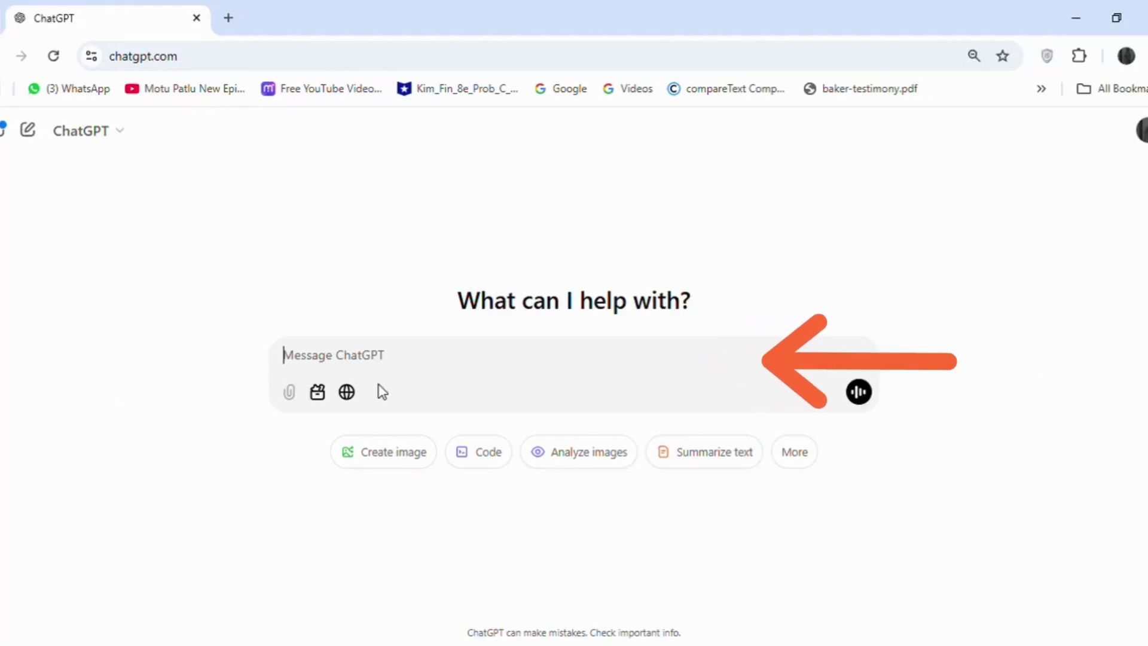
Ask ChatGPT for a short outline of the pasted essay title using 5 specific headings
text(Tourism Impact on the Environment)
text(. )
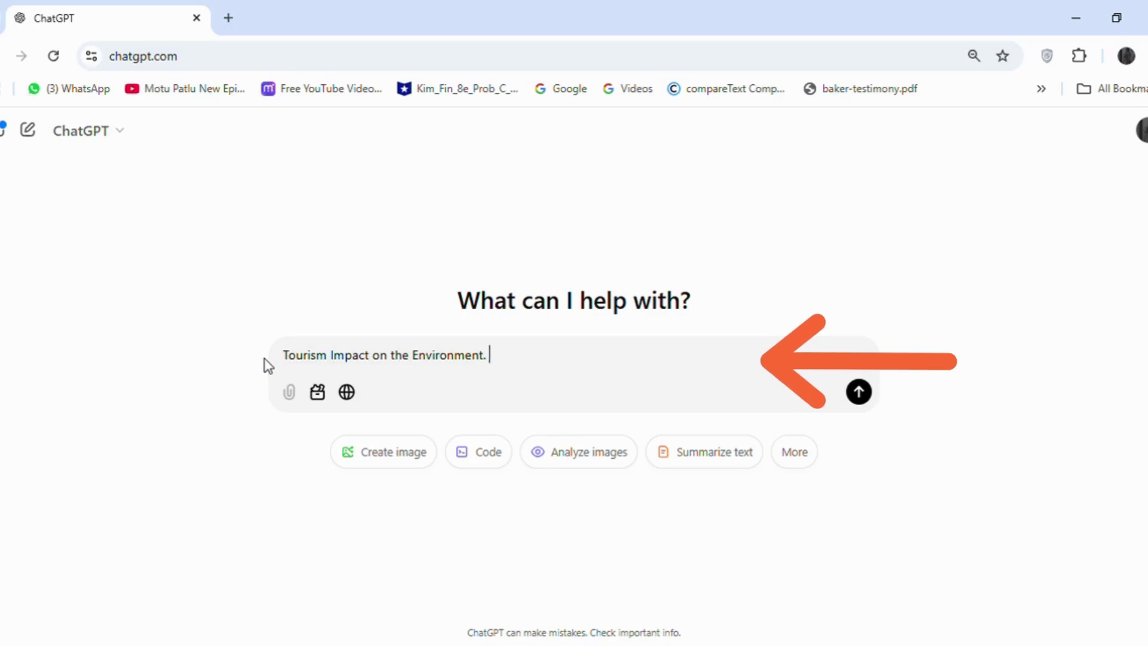
text(make a short outline on )
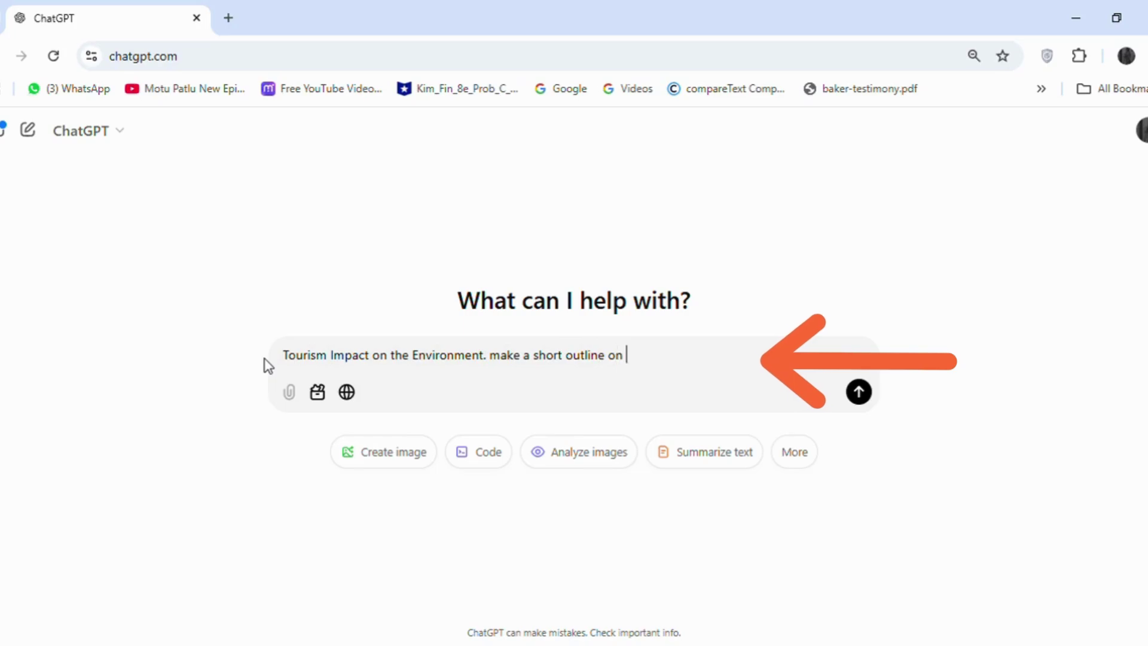
text(it .  Use 5 specifics)
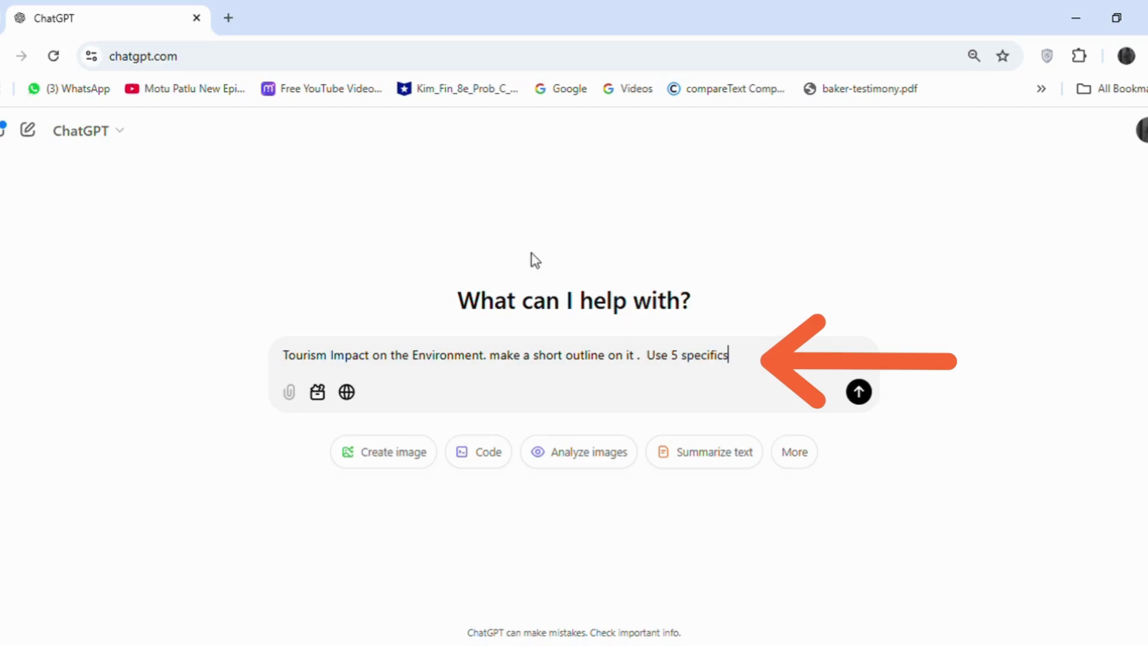
key(Return)
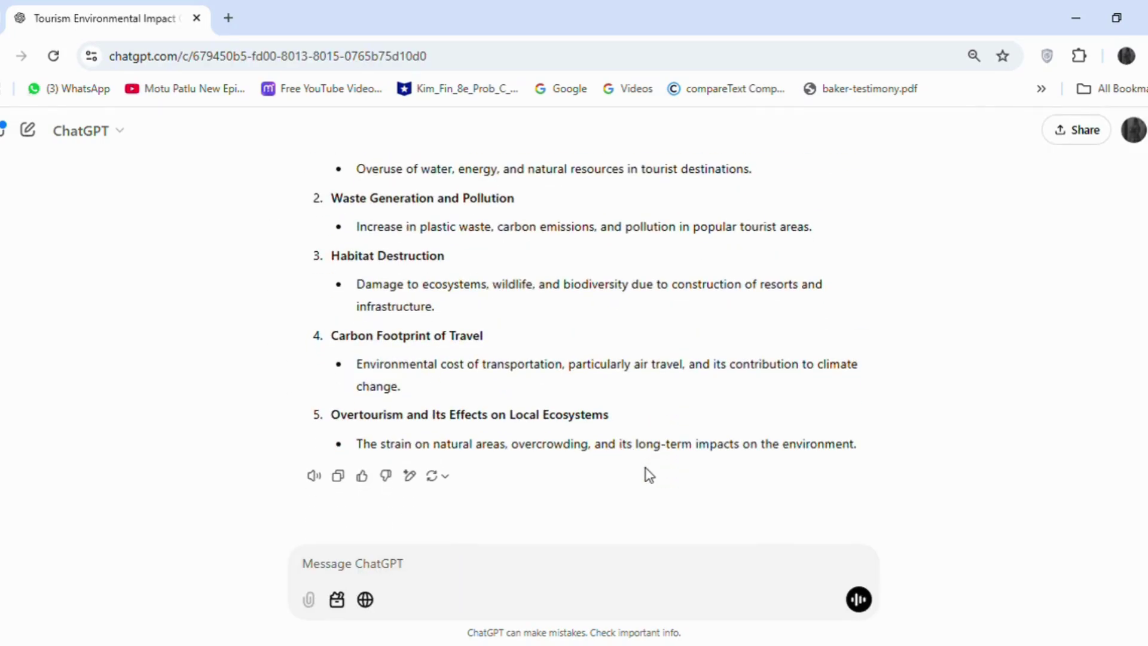
Select the outline bullets on resource overuse, waste and pollution, and travel's environmental cost
scroll(649, 476, up, 2)
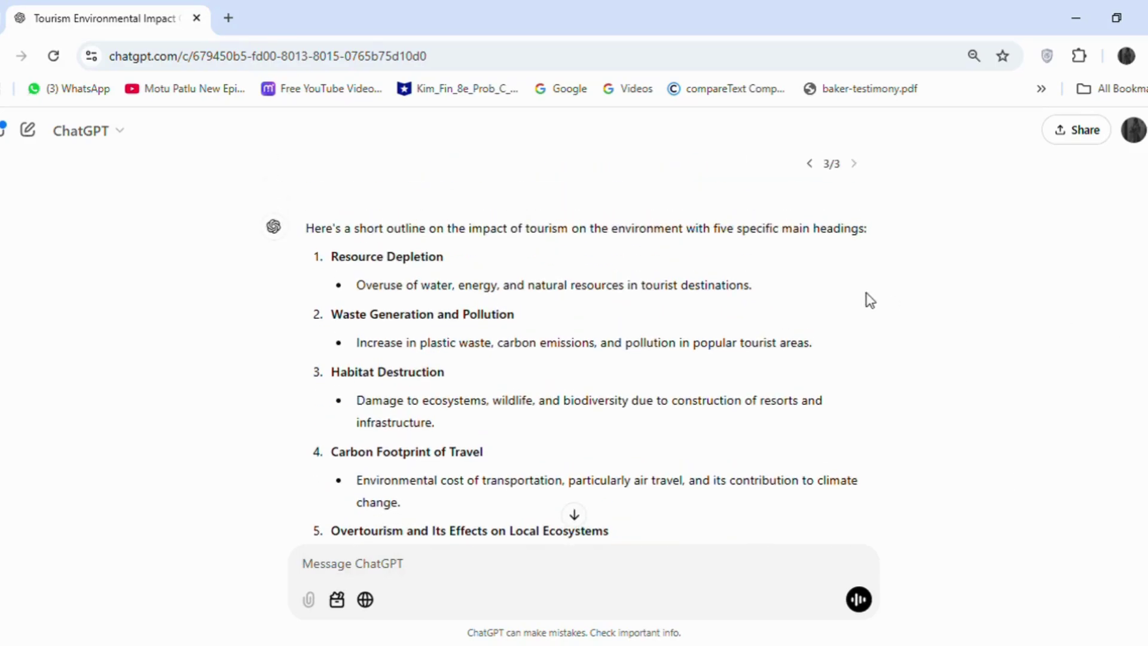
drag(779, 295, 374, 288)
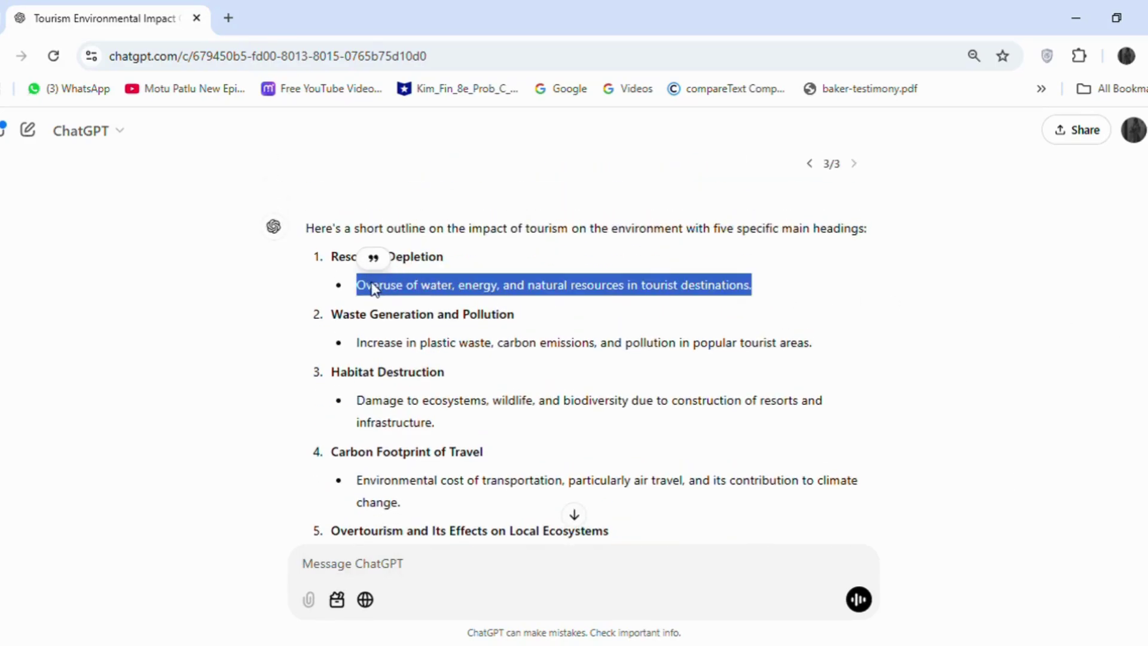
drag(359, 342, 868, 351)
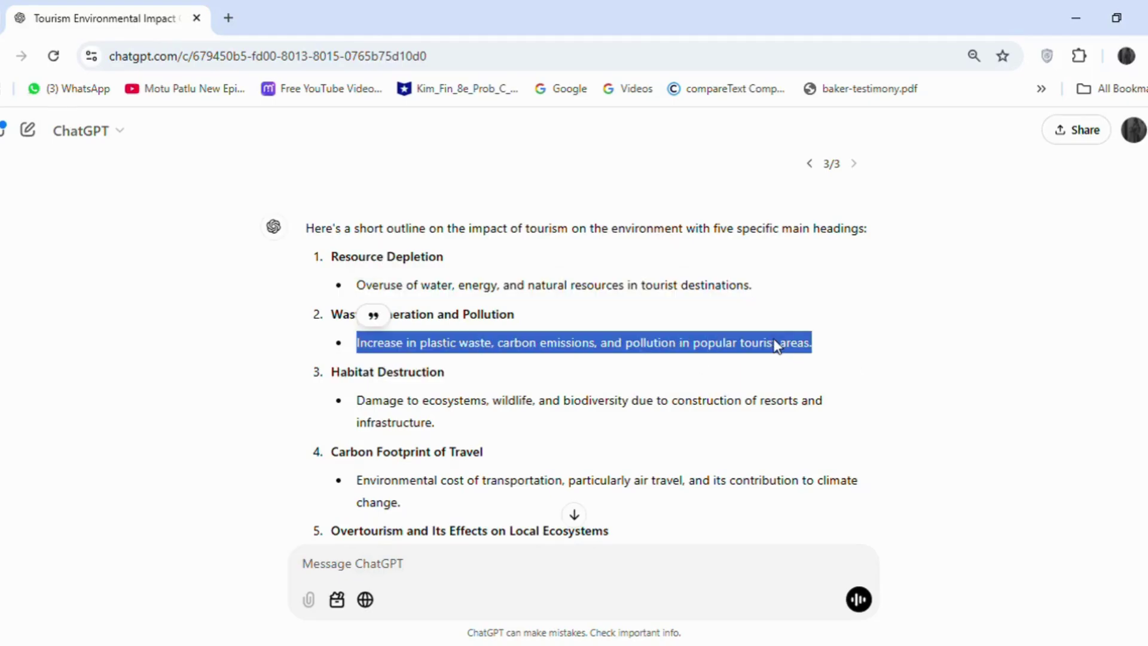
drag(833, 418, 405, 388)
scroll(567, 352, down, 2)
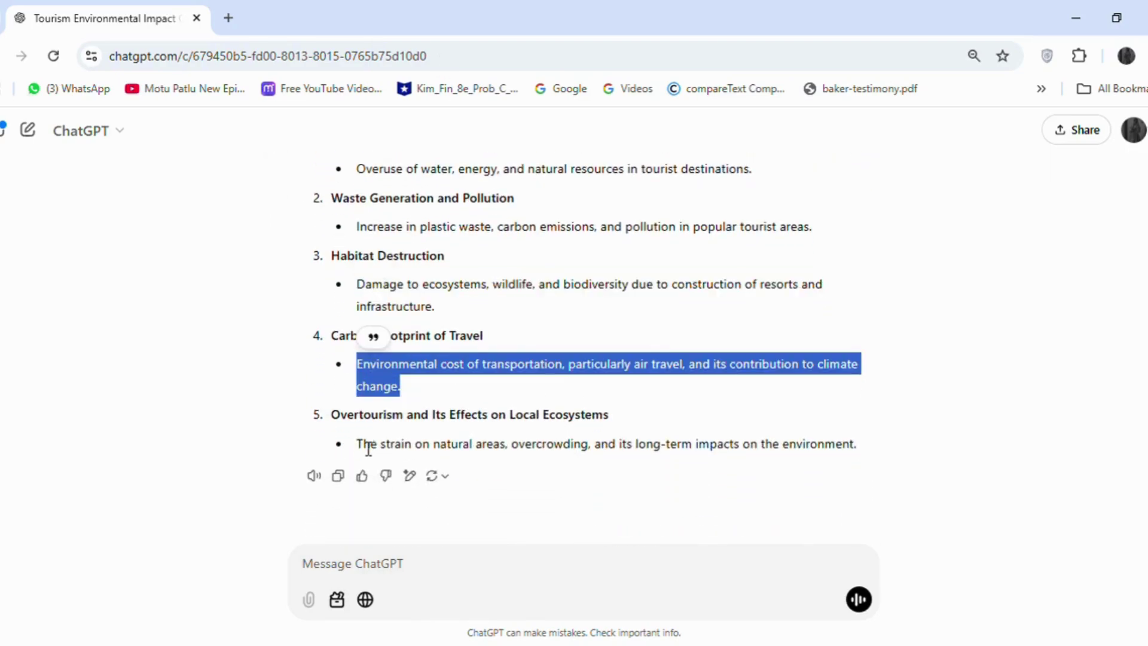
Send the paragraph-writing instructions as a new message, then stop the reply
click(579, 348)
text(Write one complete one paragraph. Use simple words. Do not repeat words. And use short sentences. Support by different examples)
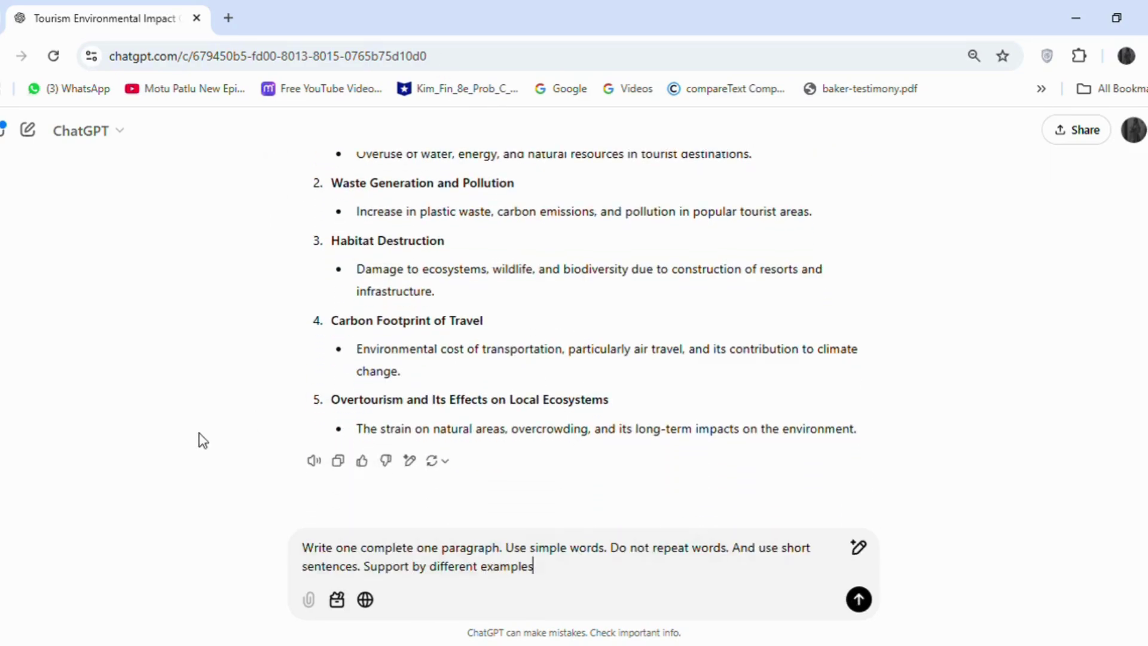
key(Return)
click(858, 599)
Edit the prompt: one instruction per line, add 'and one' statistic plus the resource-overuse bullet
click(425, 404)
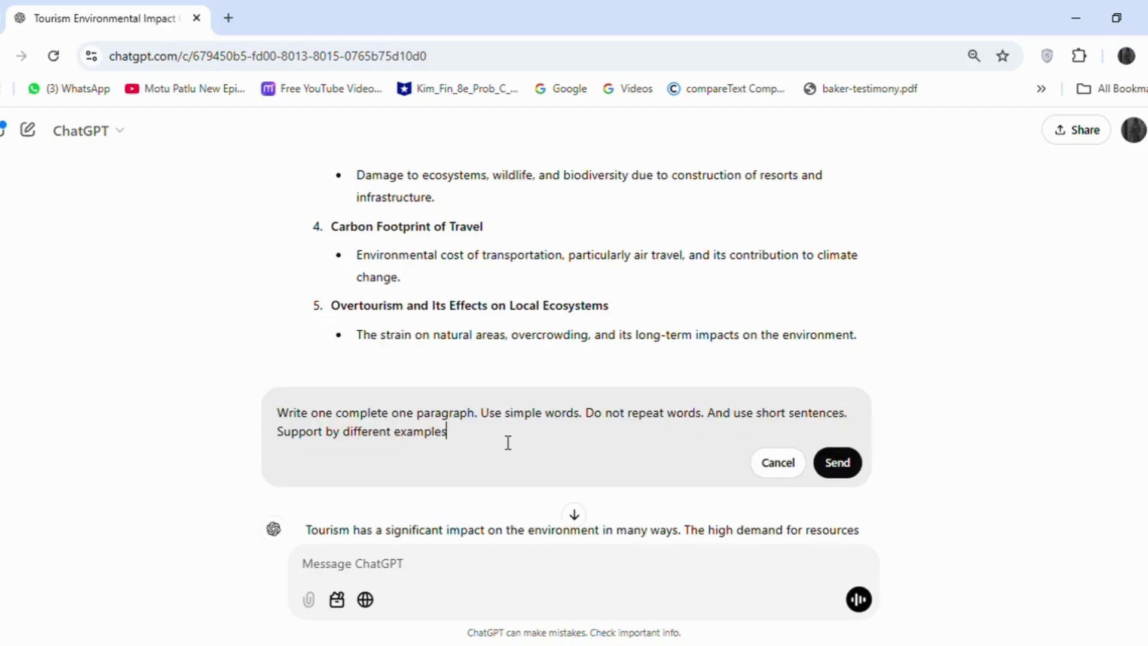
key(Return)
key(Return)
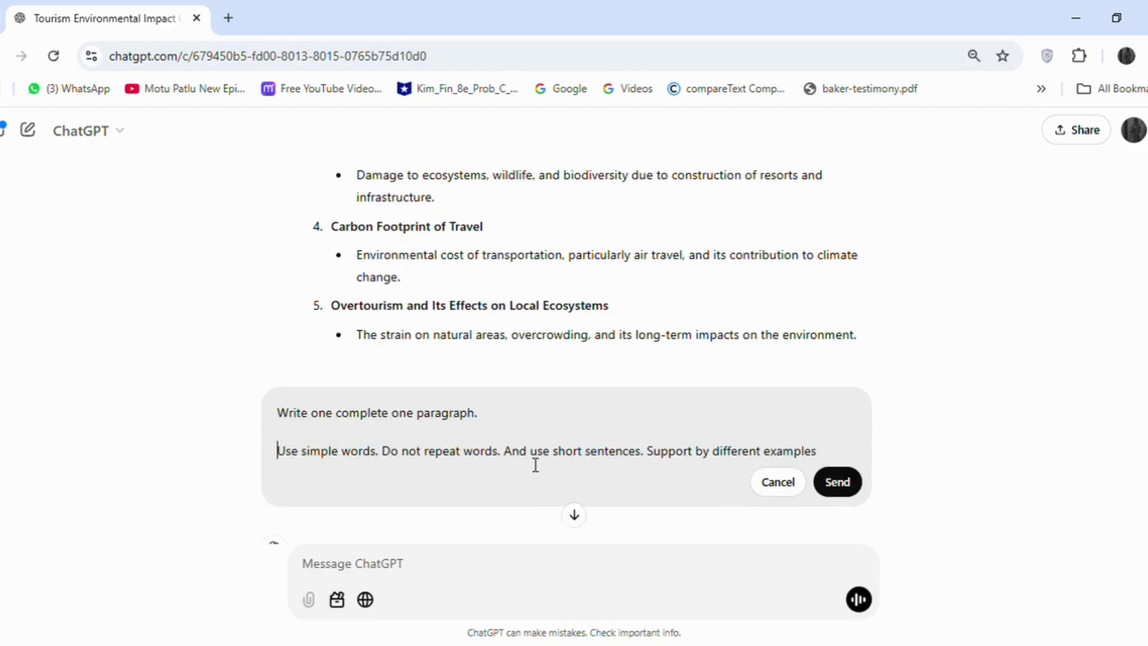
key(Return)
key(Return)
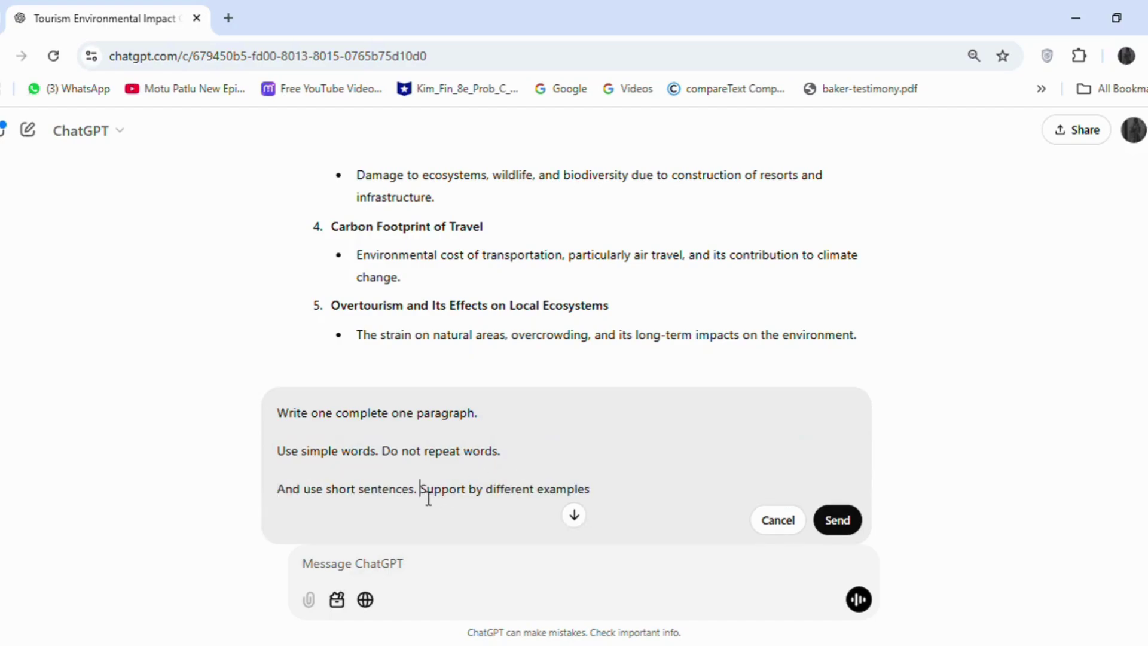
key(Return)
key(Return)
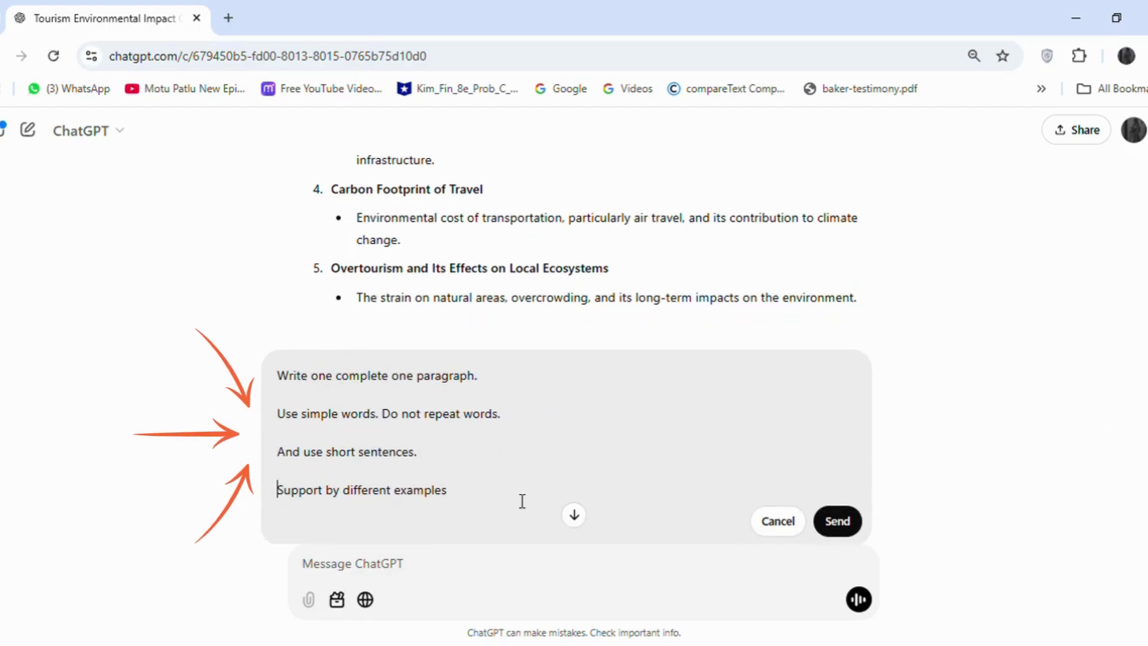
click(522, 501)
text(and one)
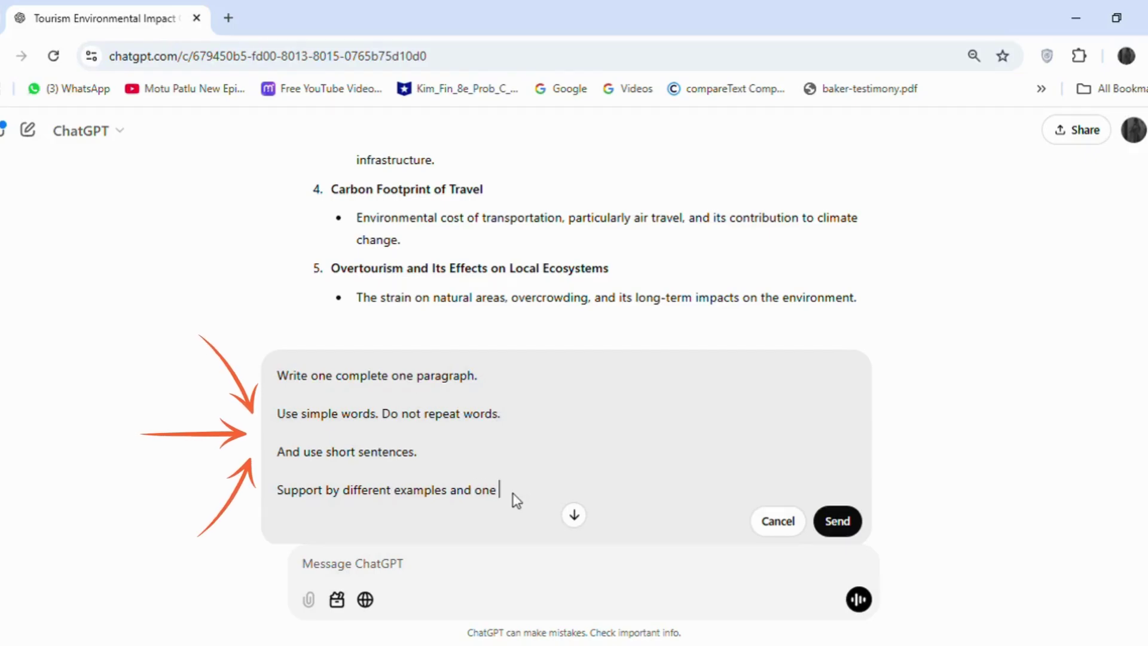
text(Statistics  Overuse of water, energy, and natural resources in tourist destinations.)
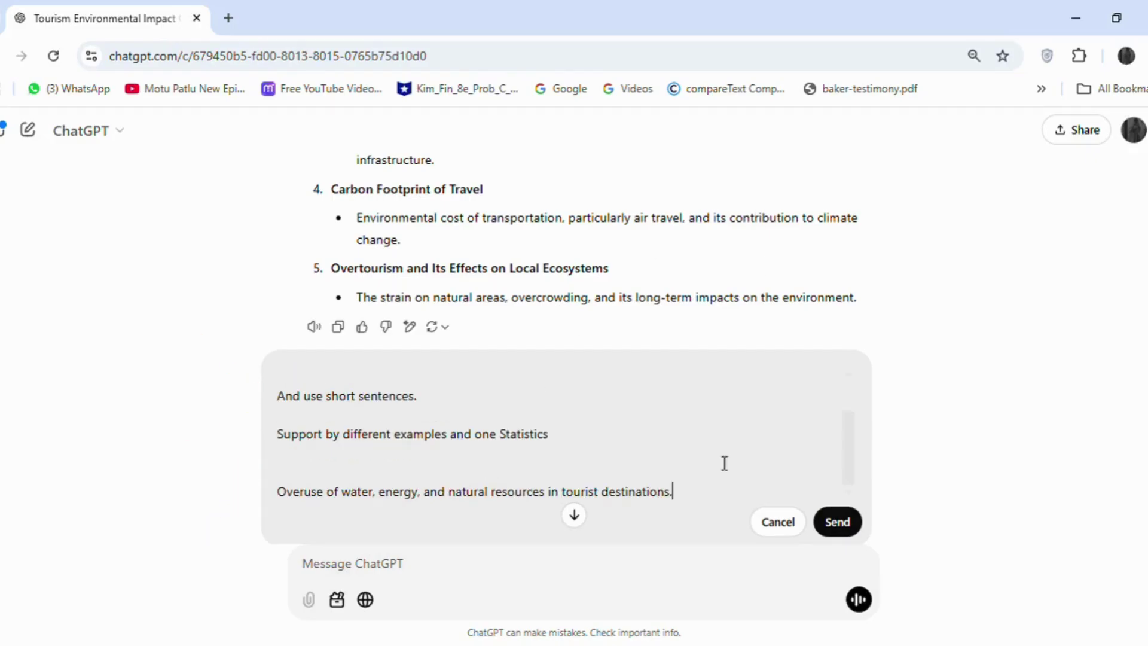
Resend the resource-overuse prompt, then resend it again with web search turned on
click(837, 522)
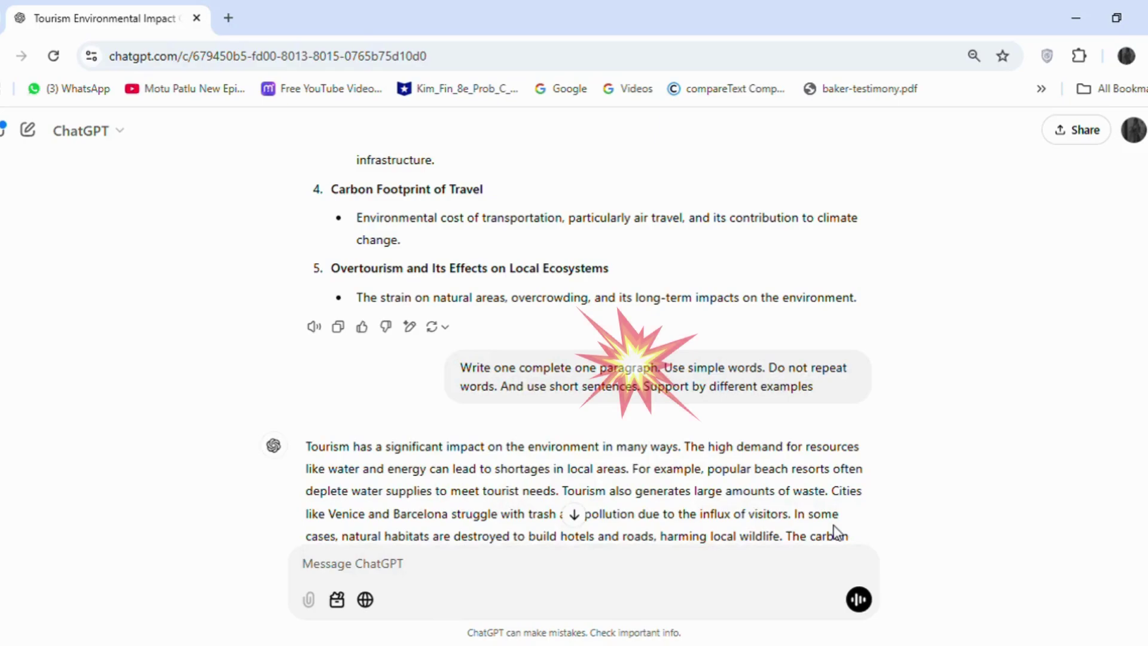
click(574, 515)
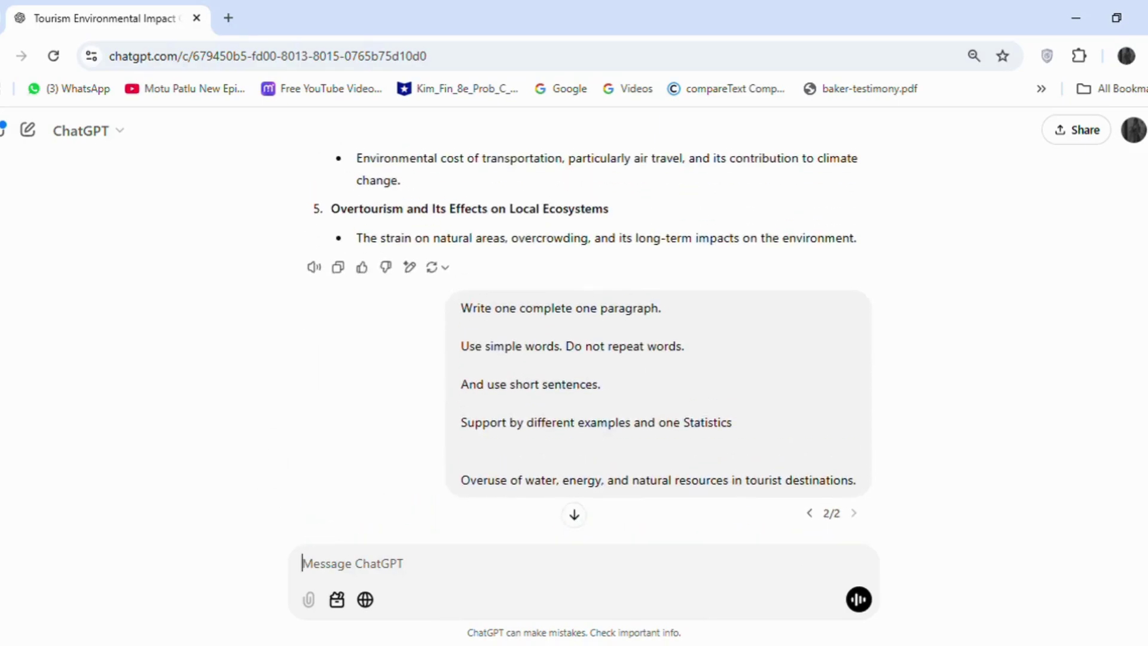
click(425, 327)
mouse_move(841, 377)
mouse_down()
mouse_move(854, 407)
mouse_move(852, 359)
mouse_up()
click(365, 601)
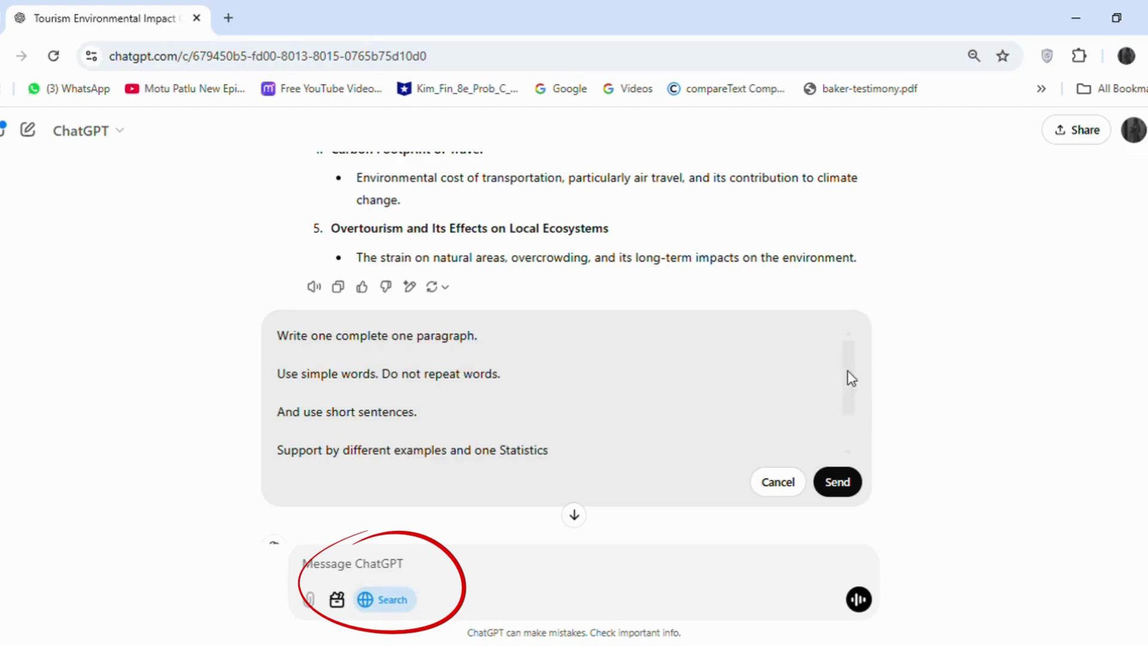
scroll(847, 370, down, 1)
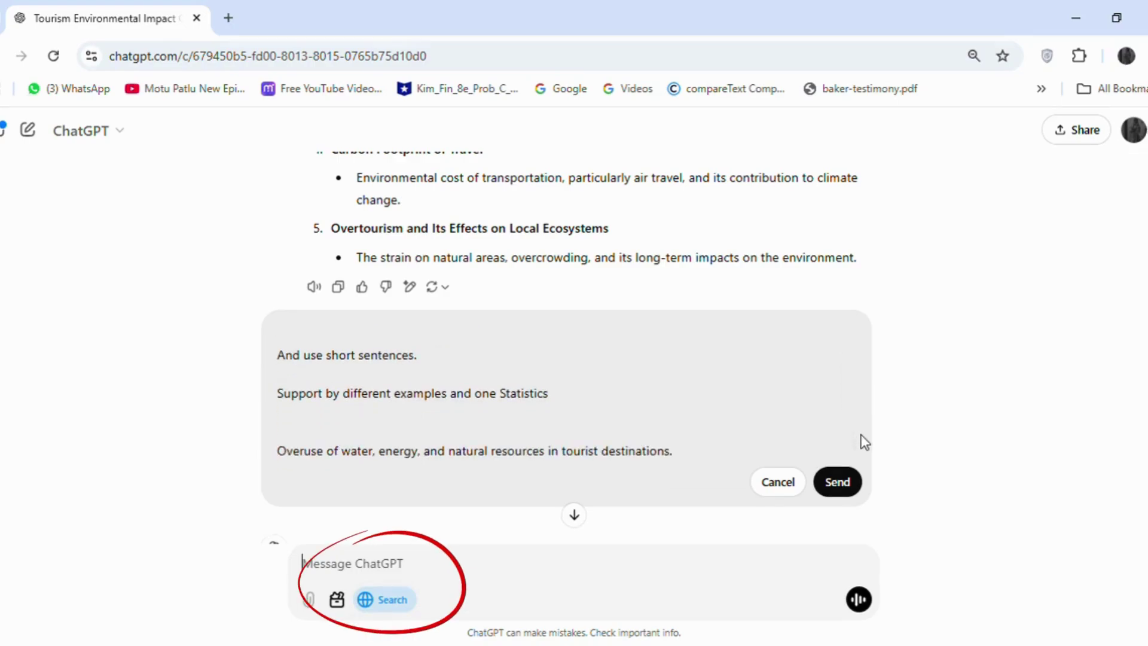
click(843, 480)
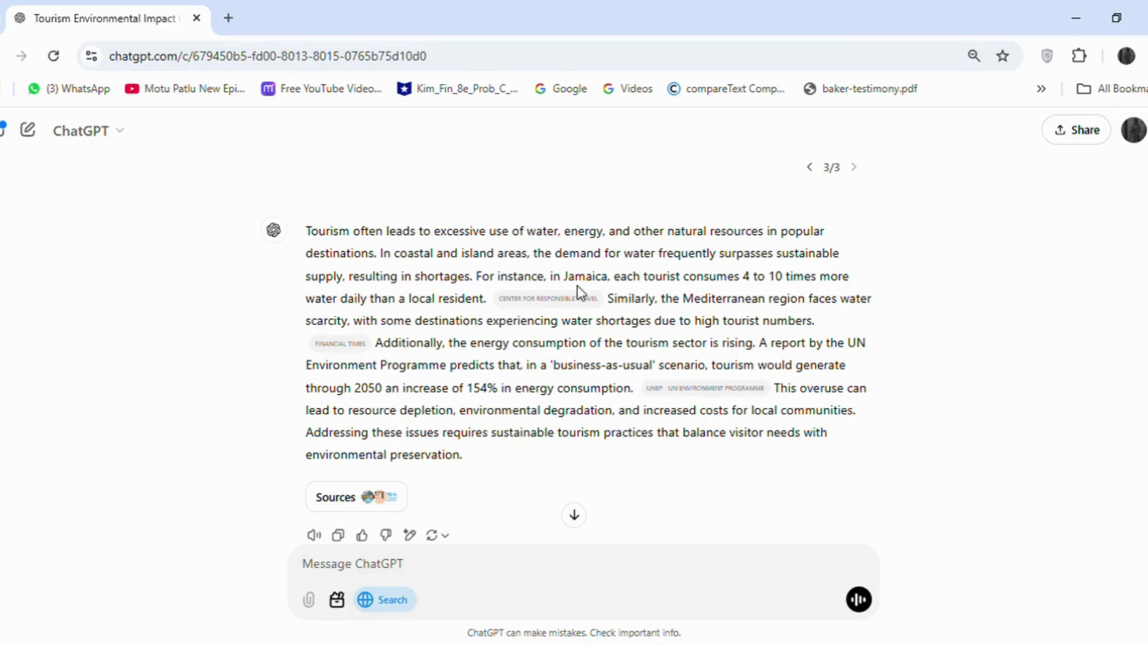
mouse_move(577, 302)
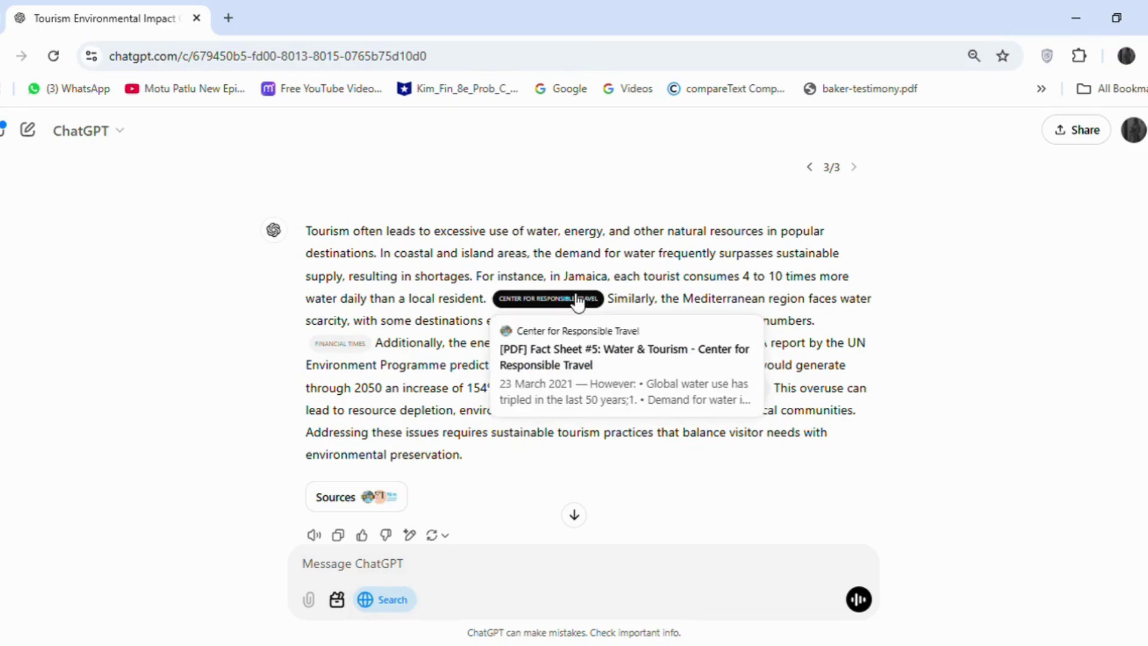
mouse_move(356, 351)
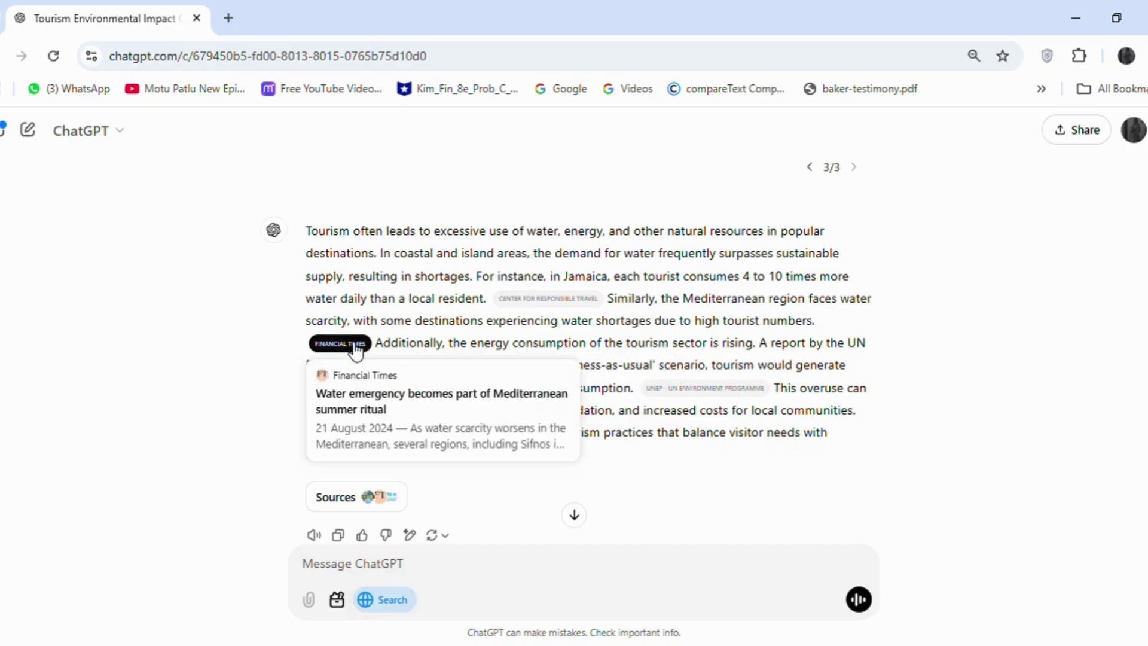
mouse_move(752, 407)
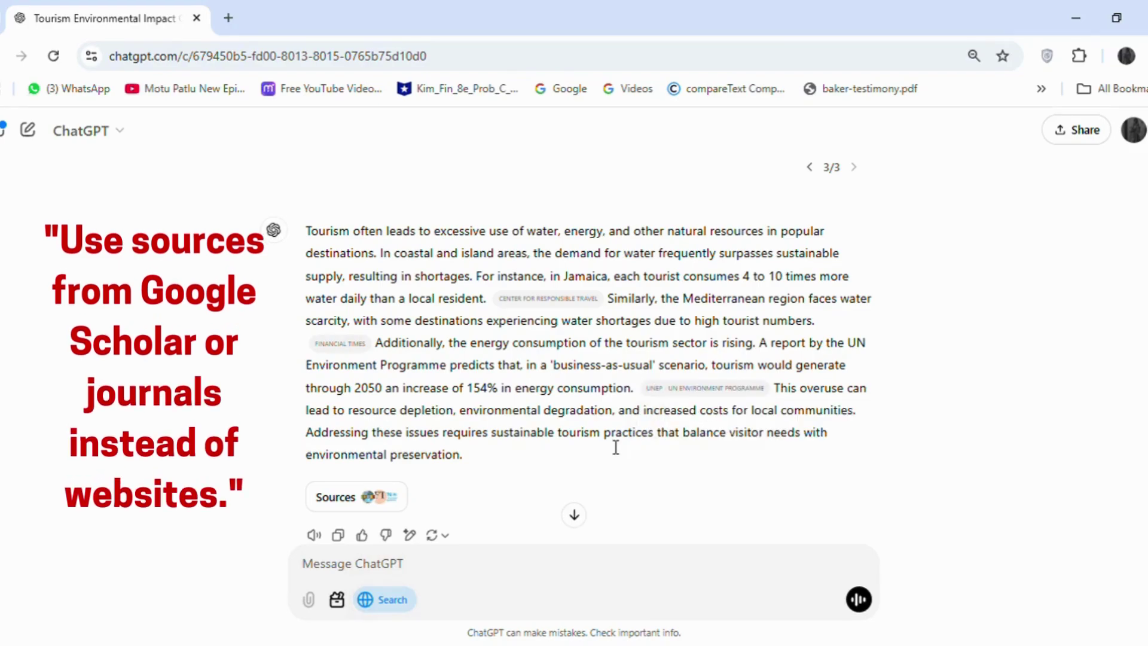
Replace 'Statistics' with 'theoretical concept', add the plastic waste and pollution topic, and resend
drag(548, 315, 504, 323)
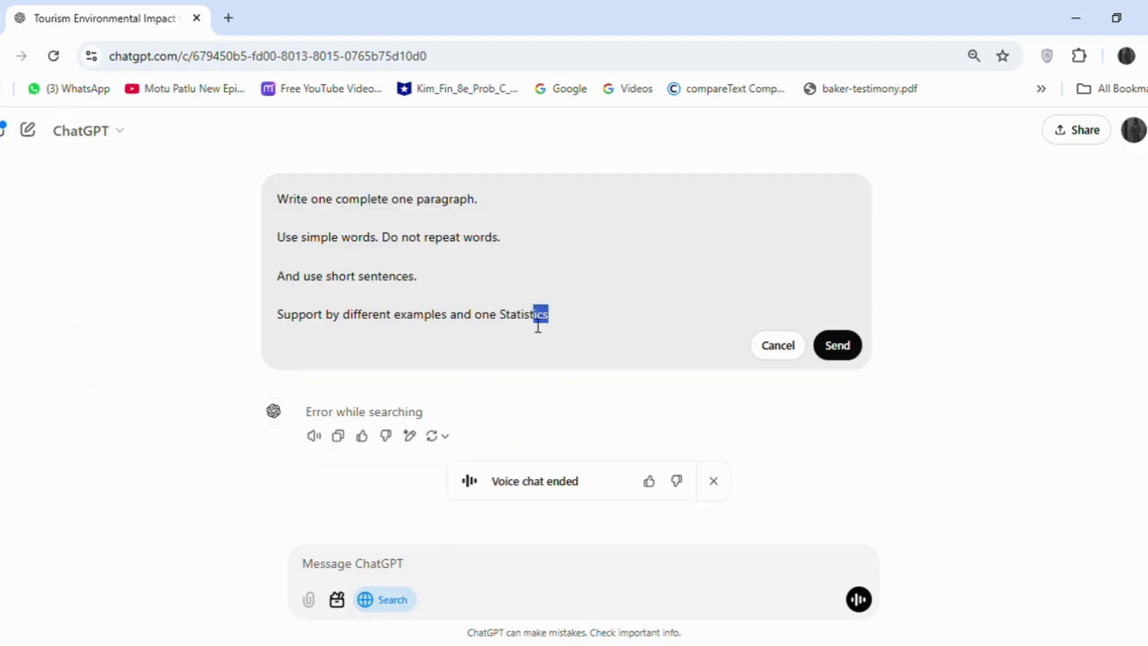
key(BackSpace)
text(theoretical conce)
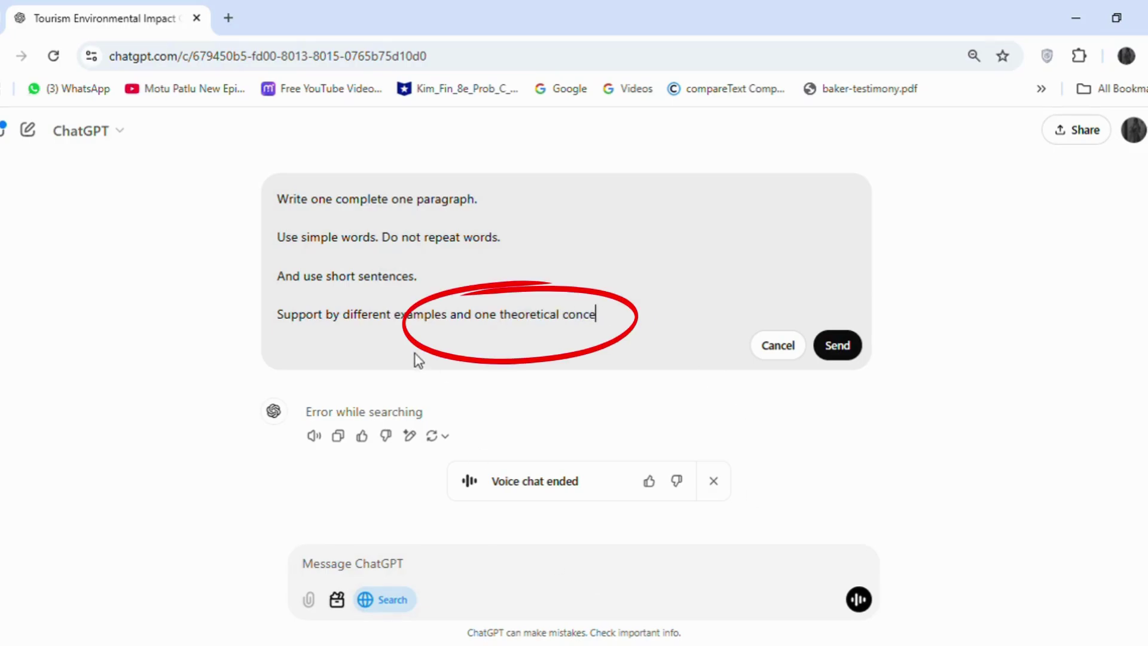
text(pt)
key(Return)
key(Return)
key(Return)
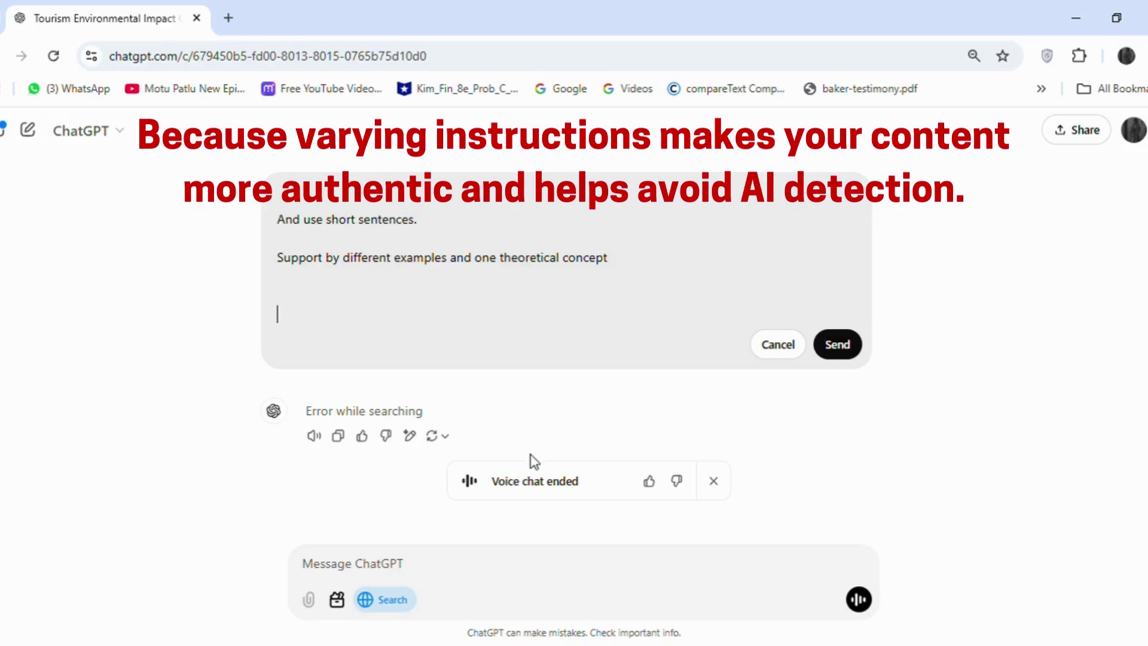
text(Increase in plastic waste, carbon emissions, and pollution in popular tourist areas.)
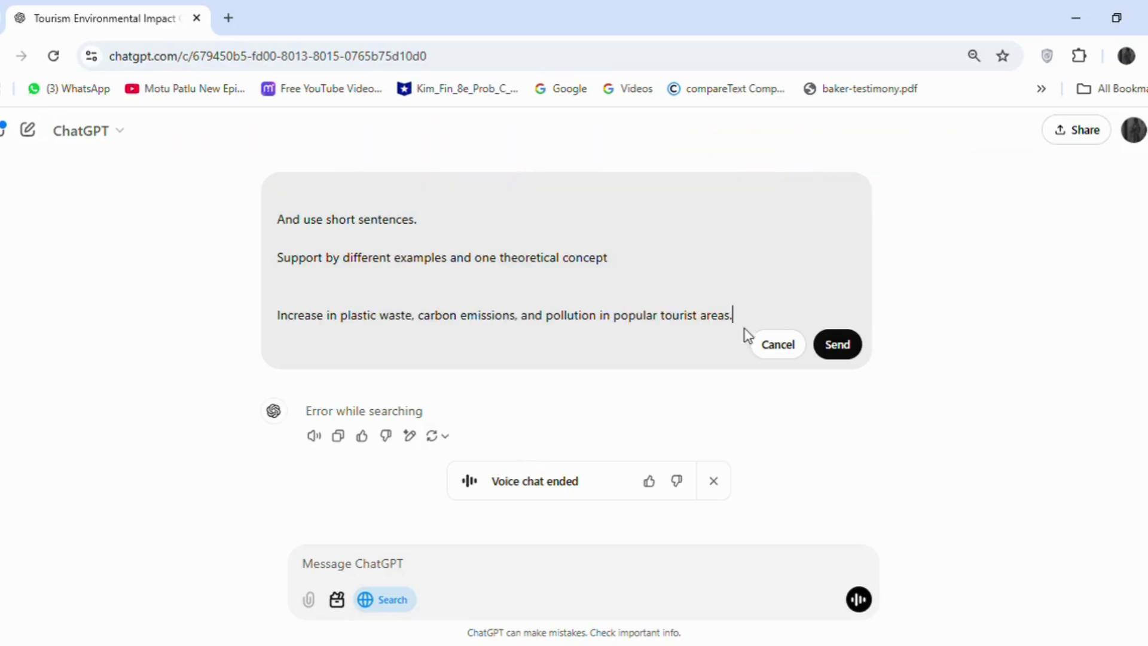
click(838, 345)
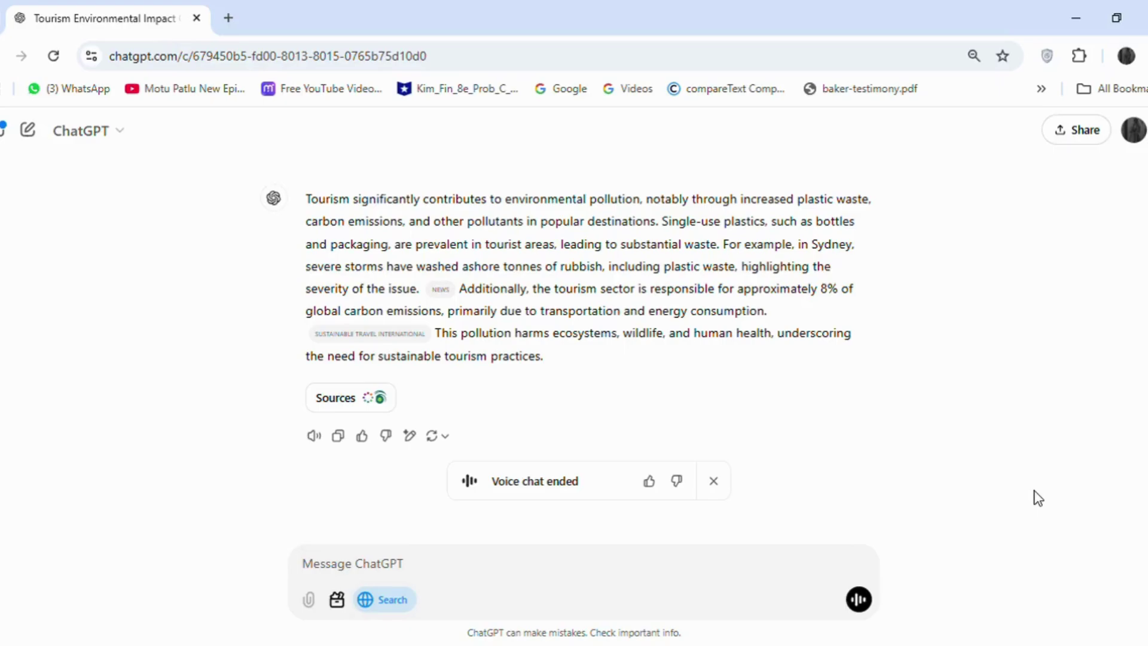
Send the long-paragraph prompt on resort damage to ecosystems and wildlife, then check its citations
key(ctrl+v)
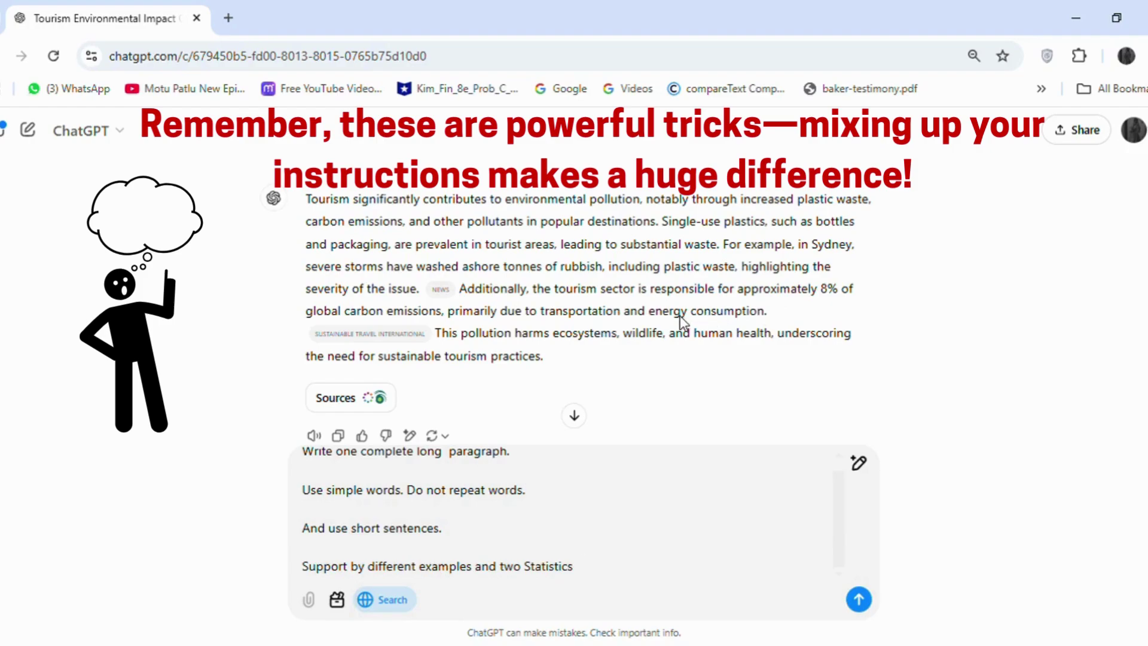
text(Damage to ecosystems, wildlife, and biodiversity due to construction of resorts and infrastructure.)
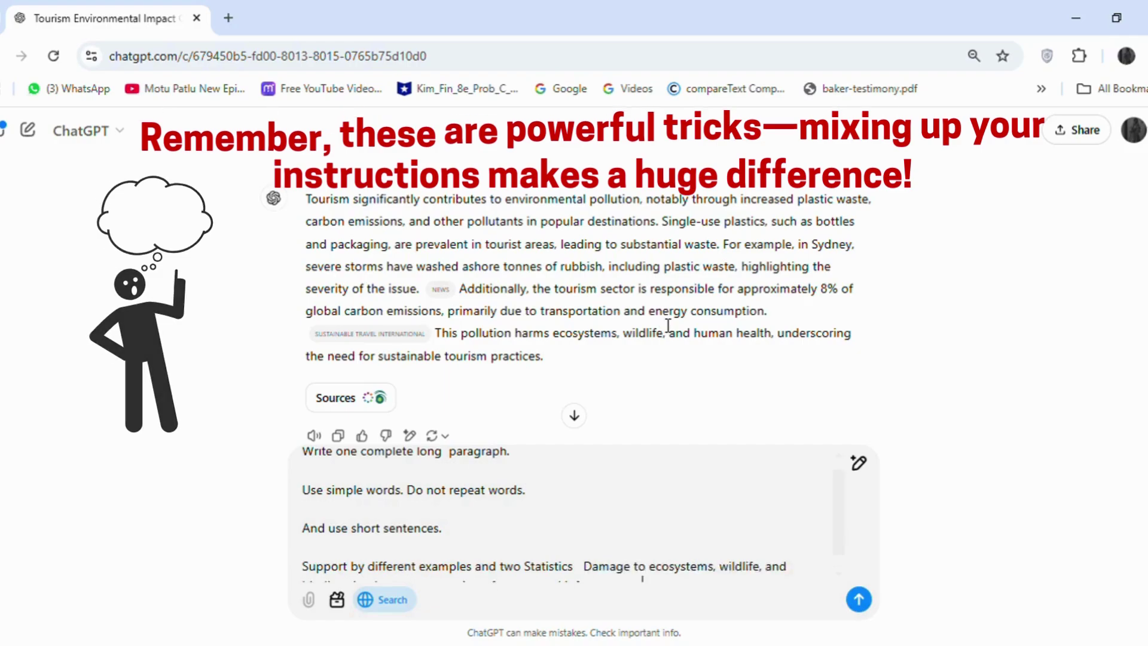
key(Return)
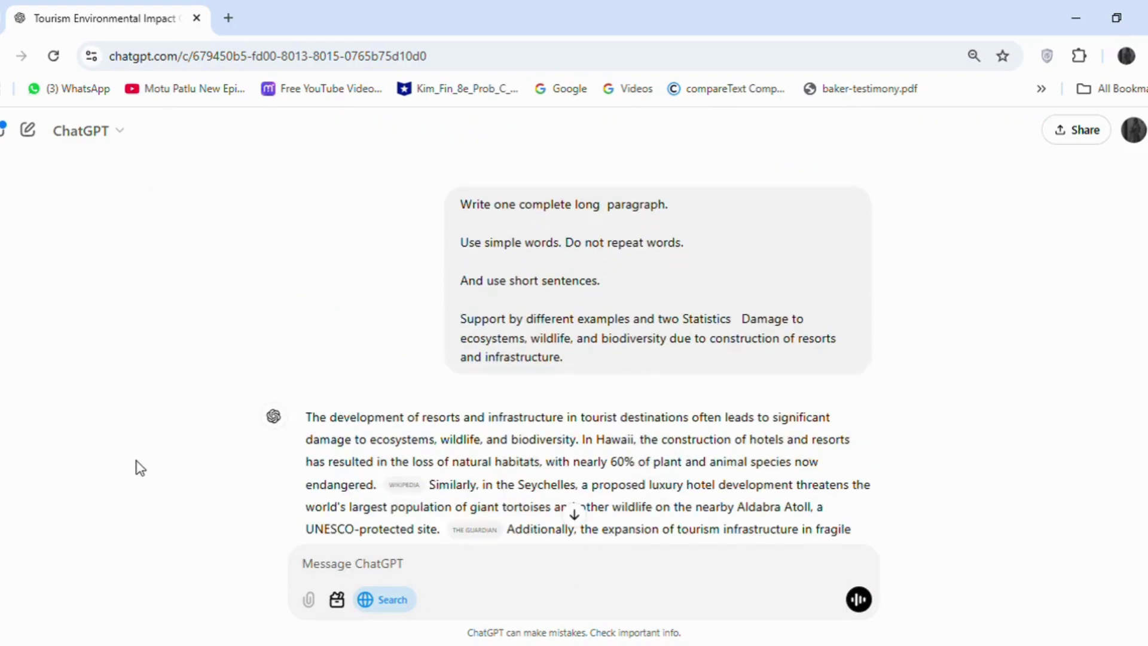
scroll(948, 469, down, 3)
mouse_move(405, 351)
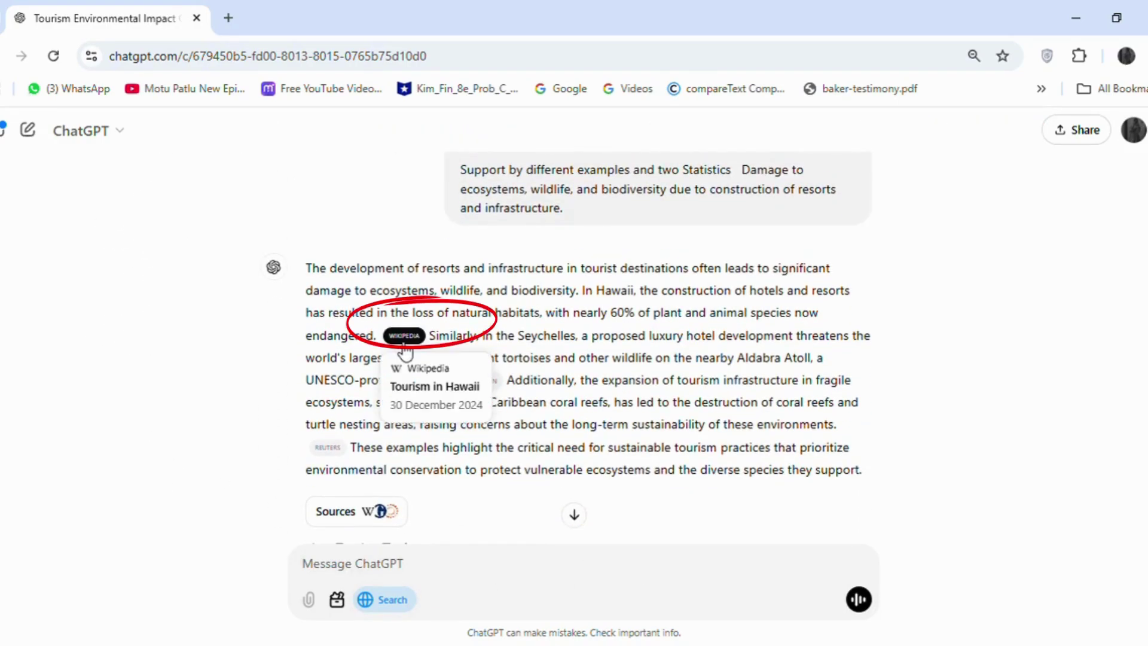
mouse_move(336, 453)
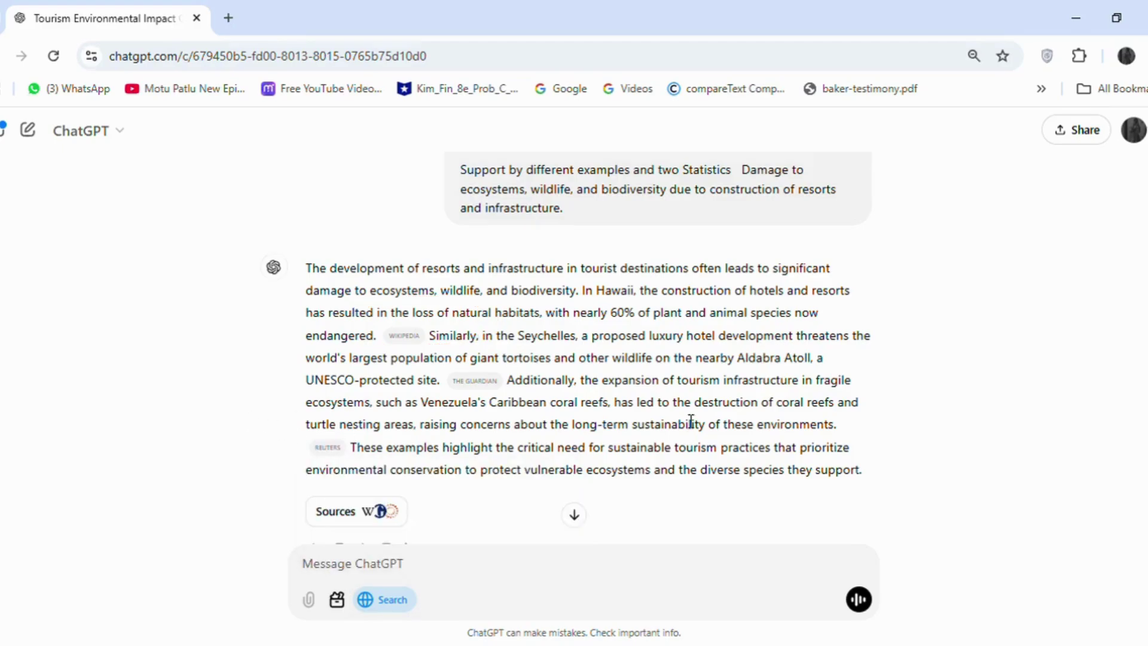
scroll(568, 342, down, 2)
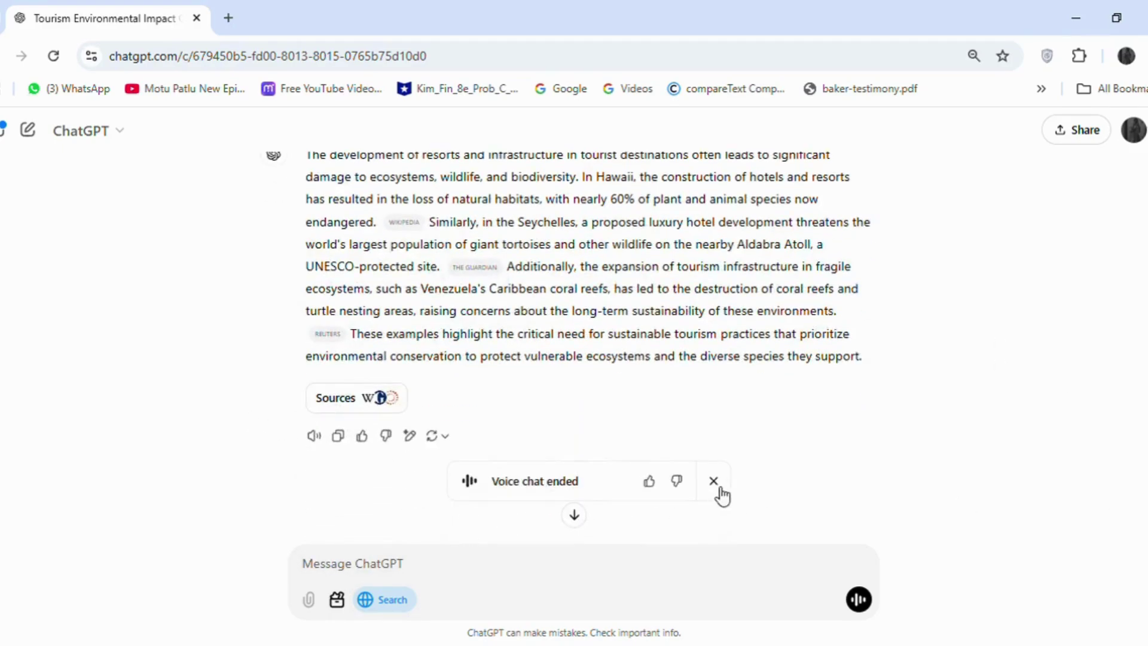
Resend the prompt with the transportation and air travel topic, then paste the saved prompt anew
click(718, 484)
scroll(551, 359, down, 3)
click(551, 359)
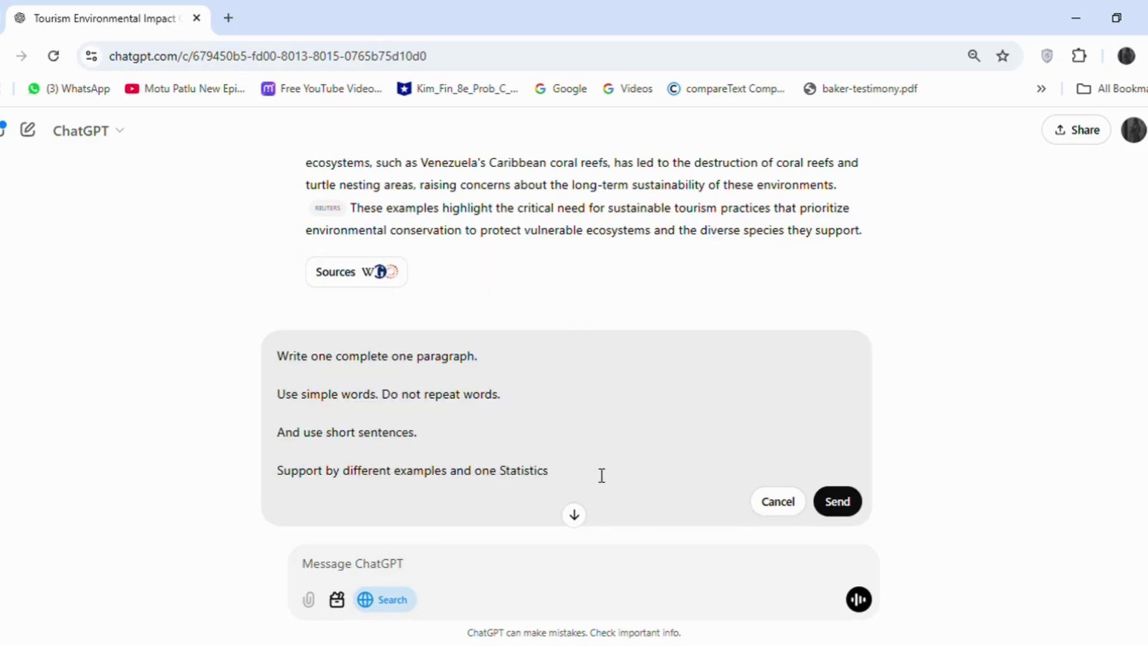
key(Return)
key(Return)
key(Return)
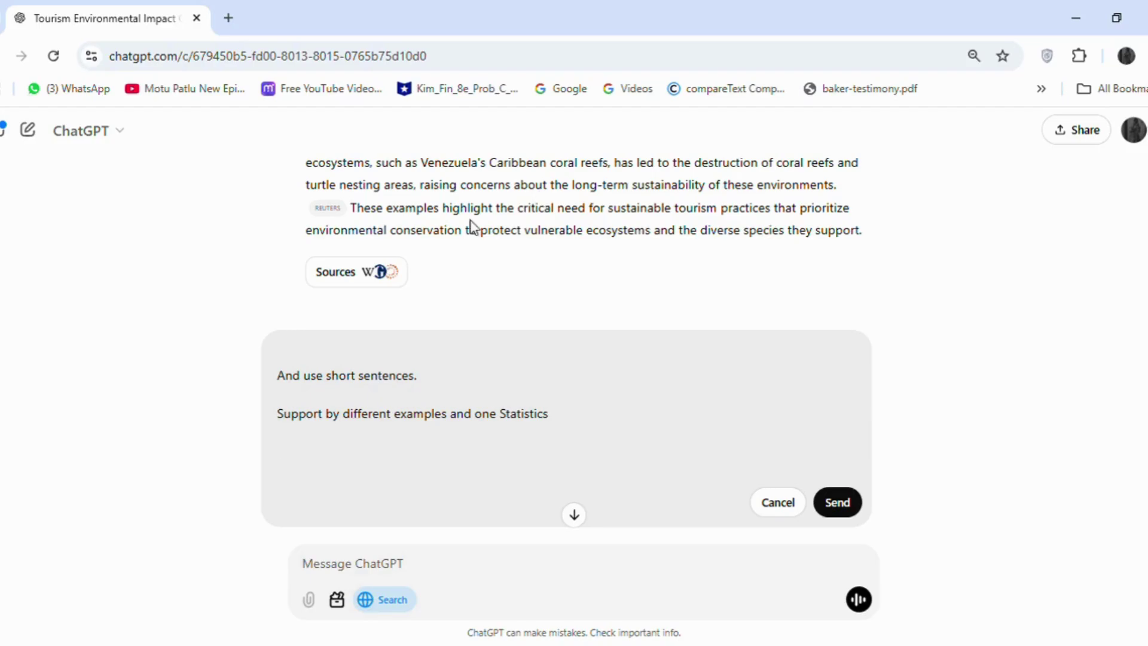
text(Environmental cost of transportation, particularly air travel, and its contribution to climate change.)
click(837, 503)
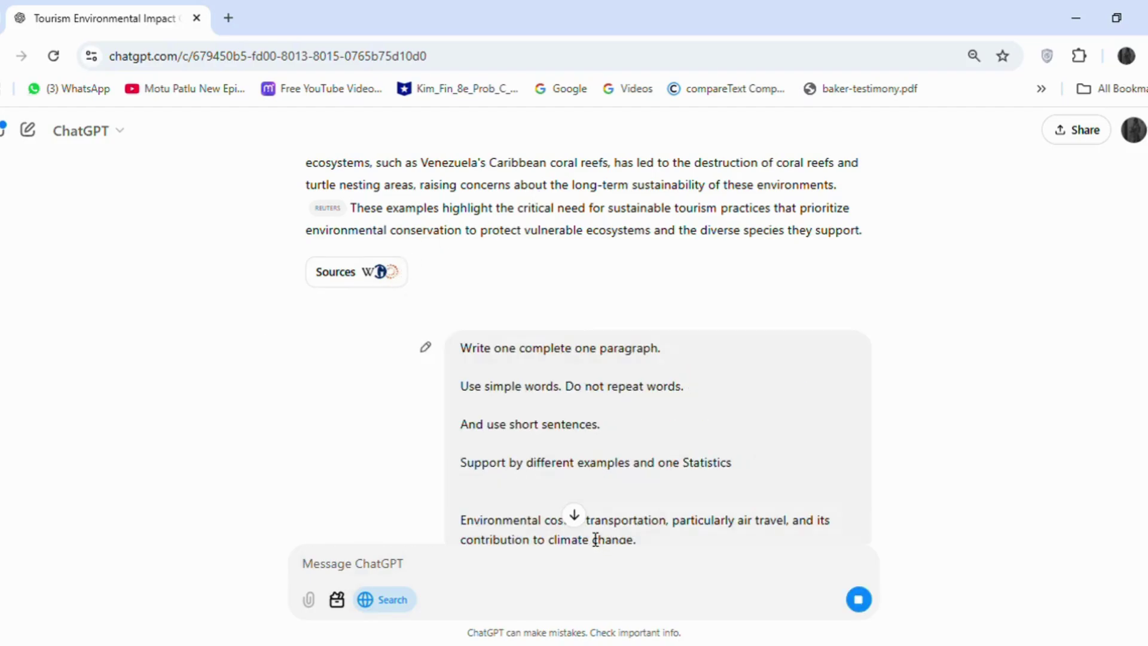
click(575, 517)
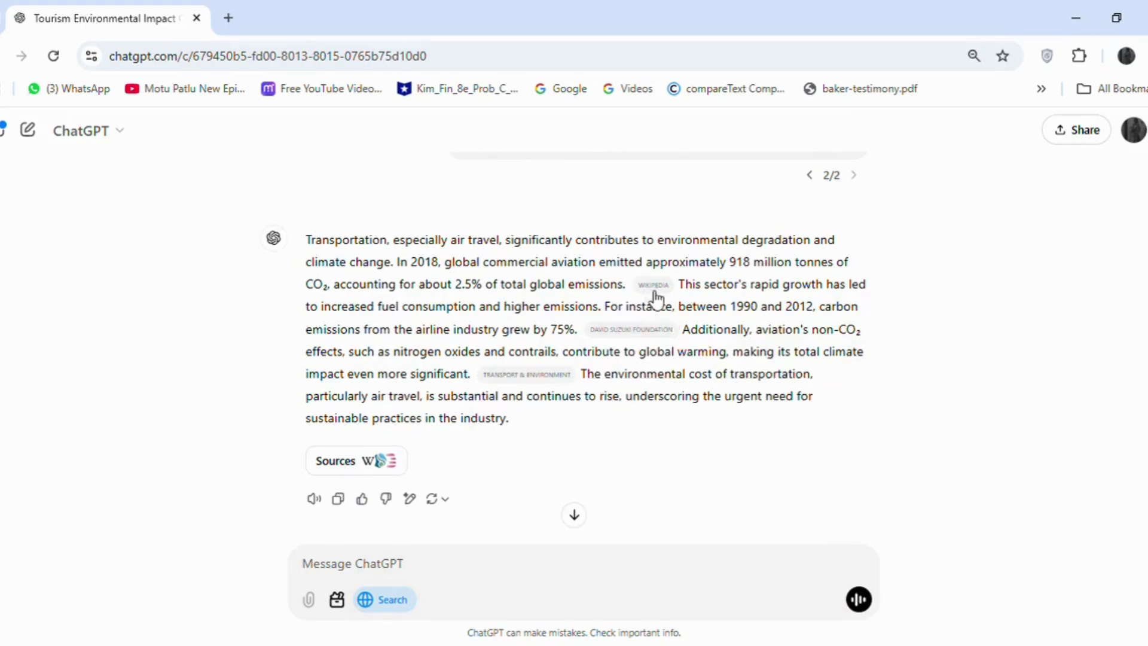
text(Write one complete one paragraph.  Use simple words. Do not repeat words.  And use short sentences.  Support by different examples)
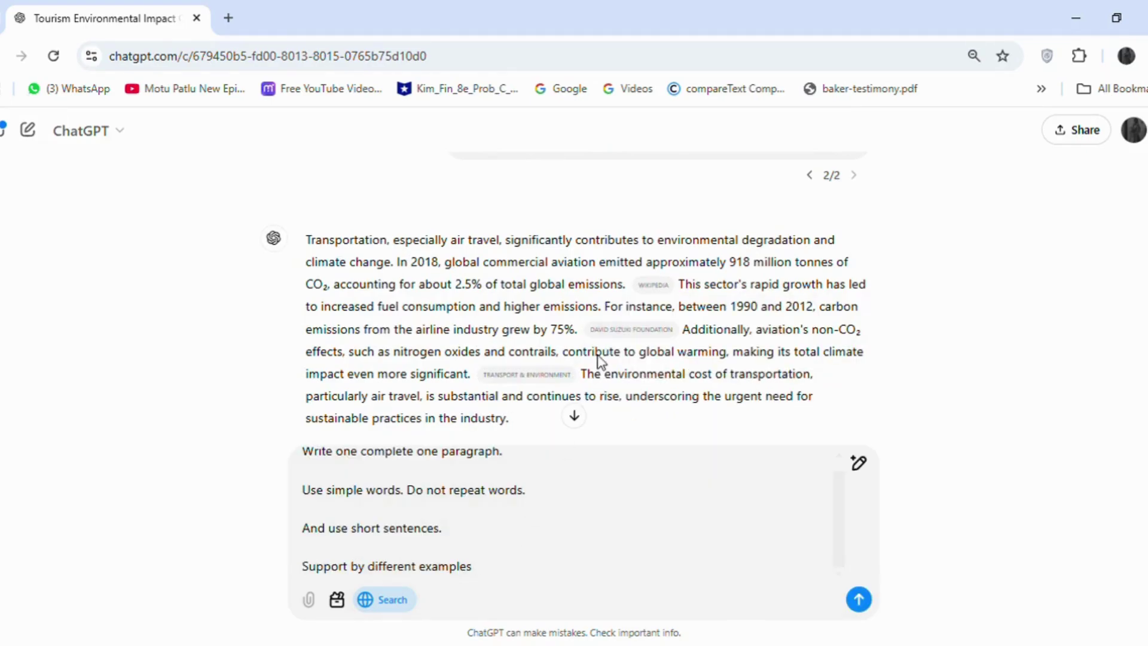
Add the overtourism strain on natural areas topic to the prompt and send it
key(ctrl+v)
key(Return)
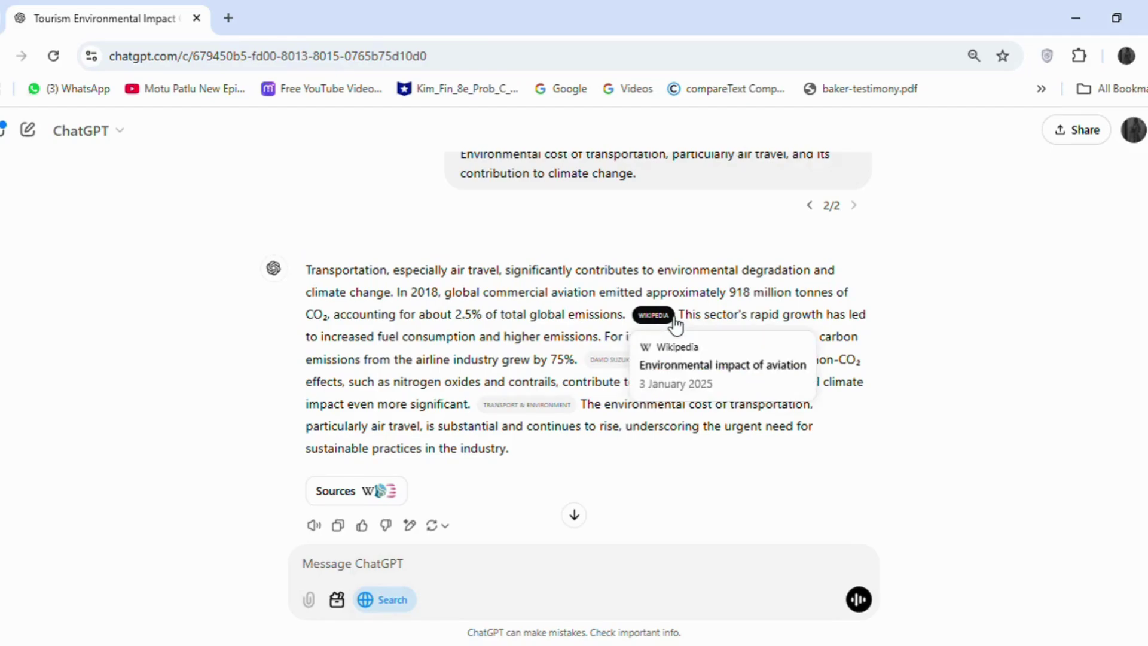
Google the 2018 aviation emissions sentence and open the ICCT source page behind it
drag(394, 292, 627, 318)
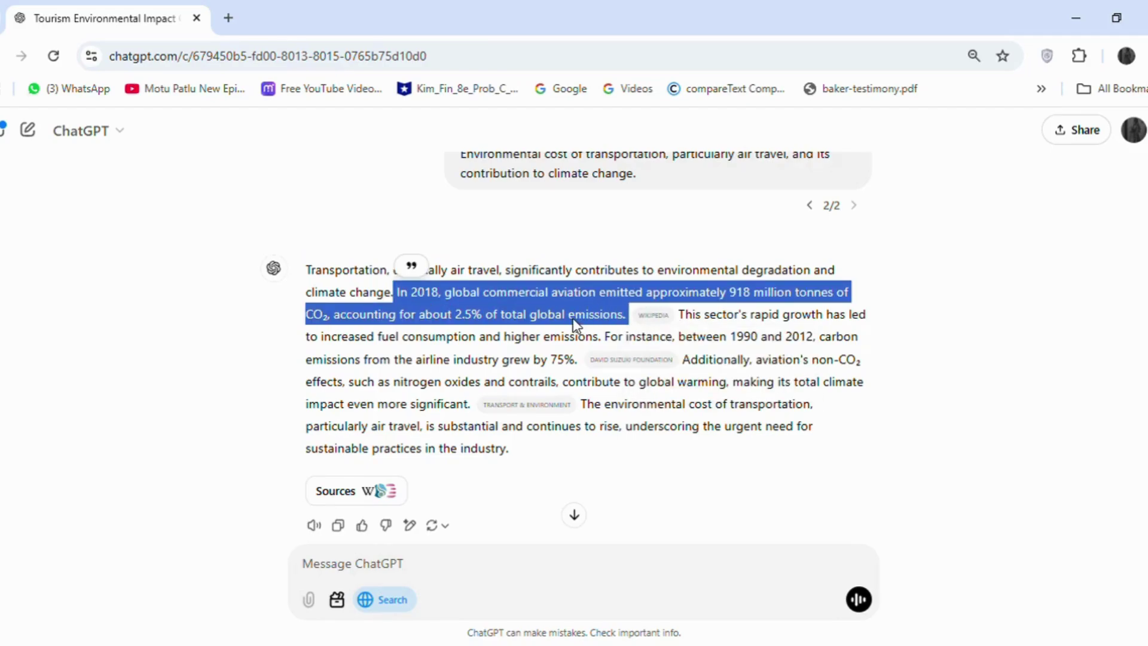
key(ctrl+c)
key(ctrl+t)
key(ctrl+v)
key(Return)
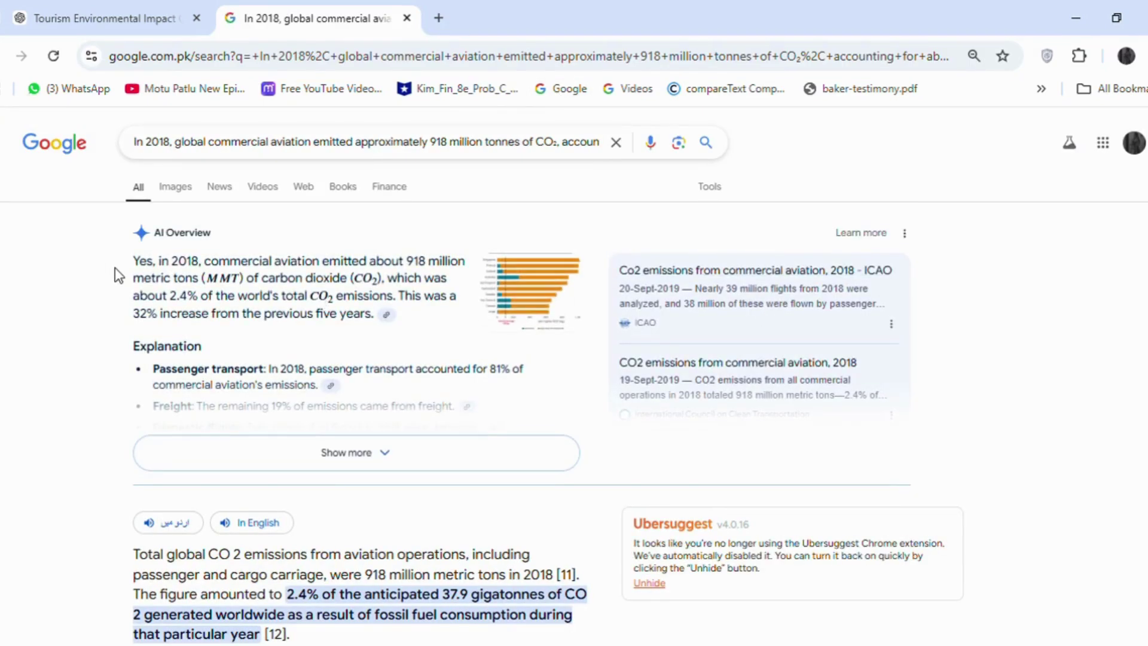
click(388, 315)
click(749, 407)
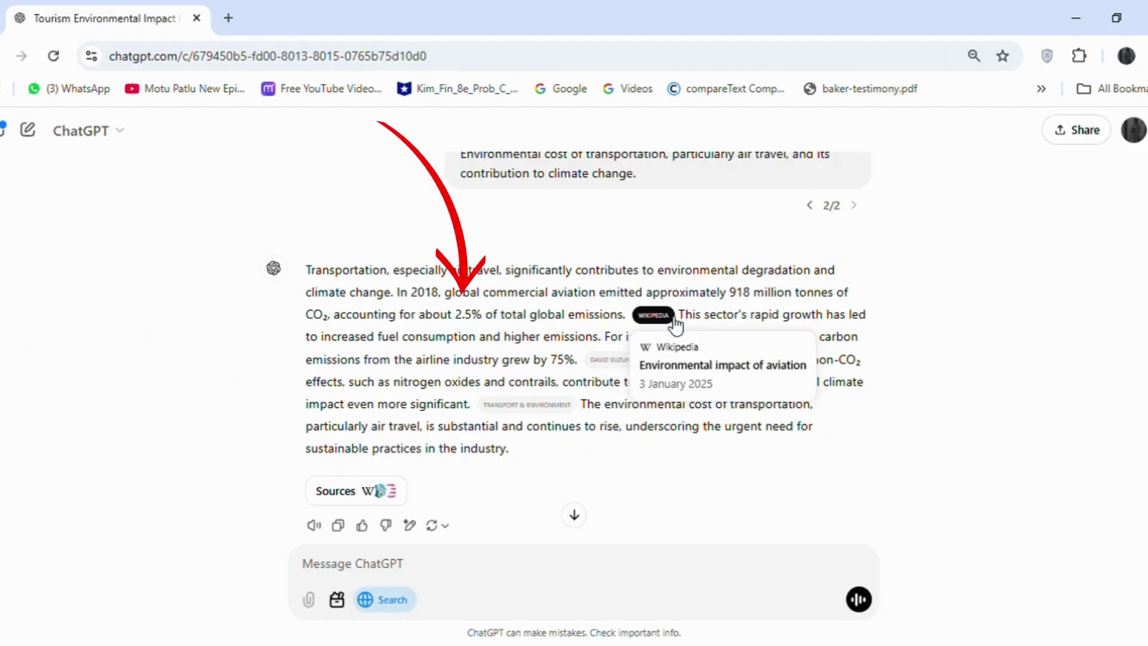
Compare the ChatGPT answer with the ICCT page and open the Transport & Environment source
drag(394, 291, 628, 323)
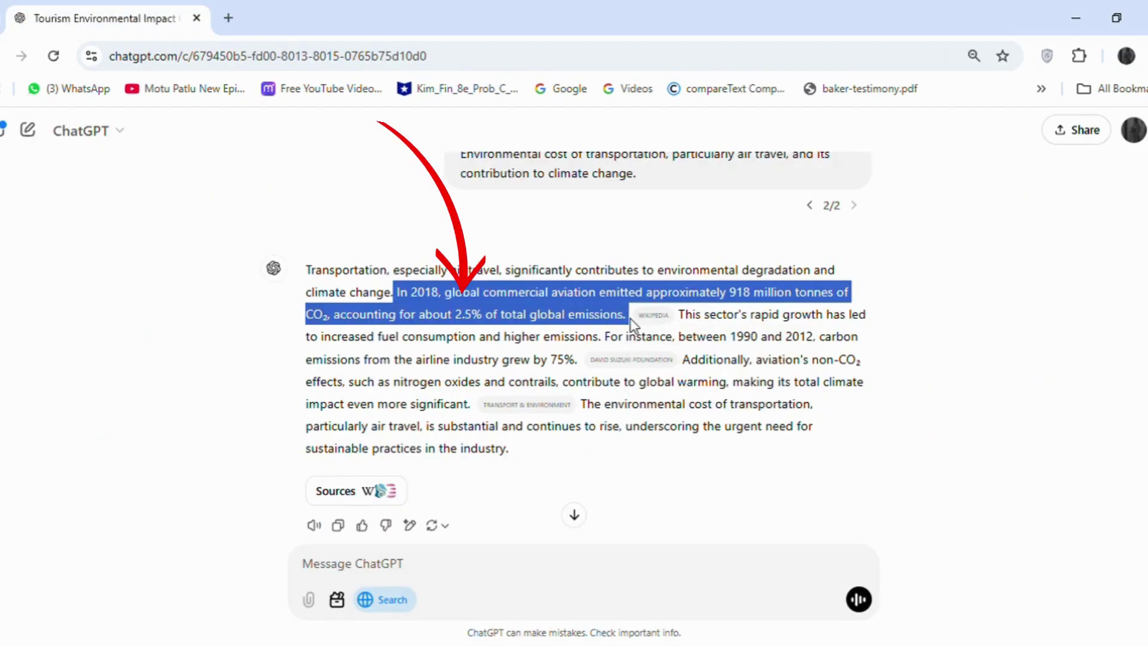
click(227, 17)
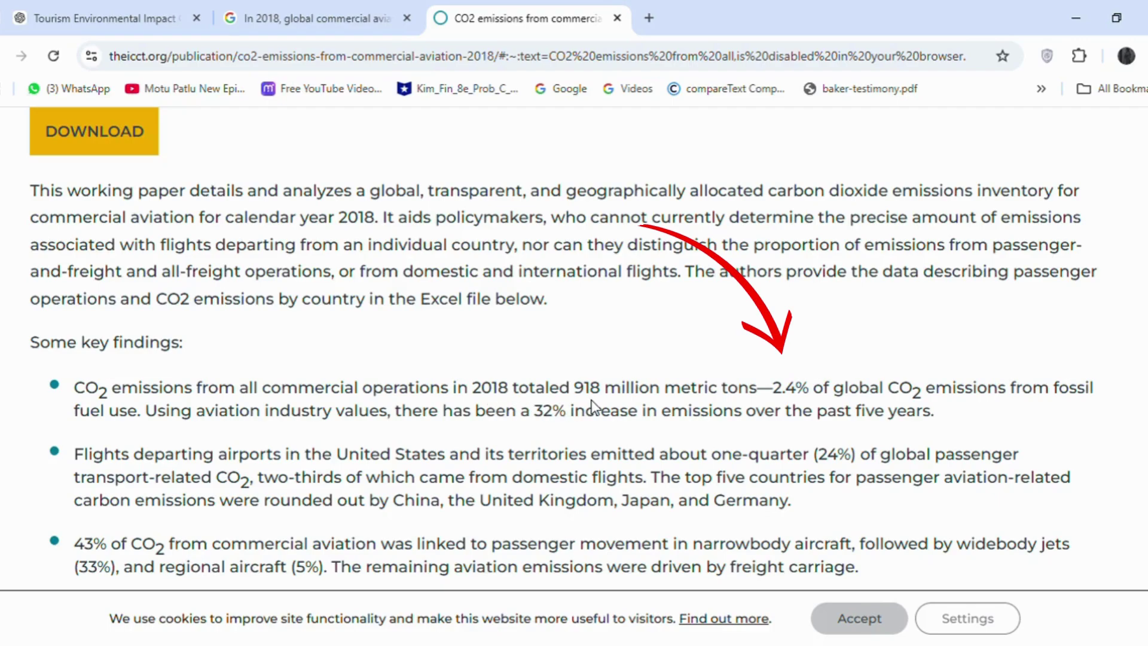
click(108, 9)
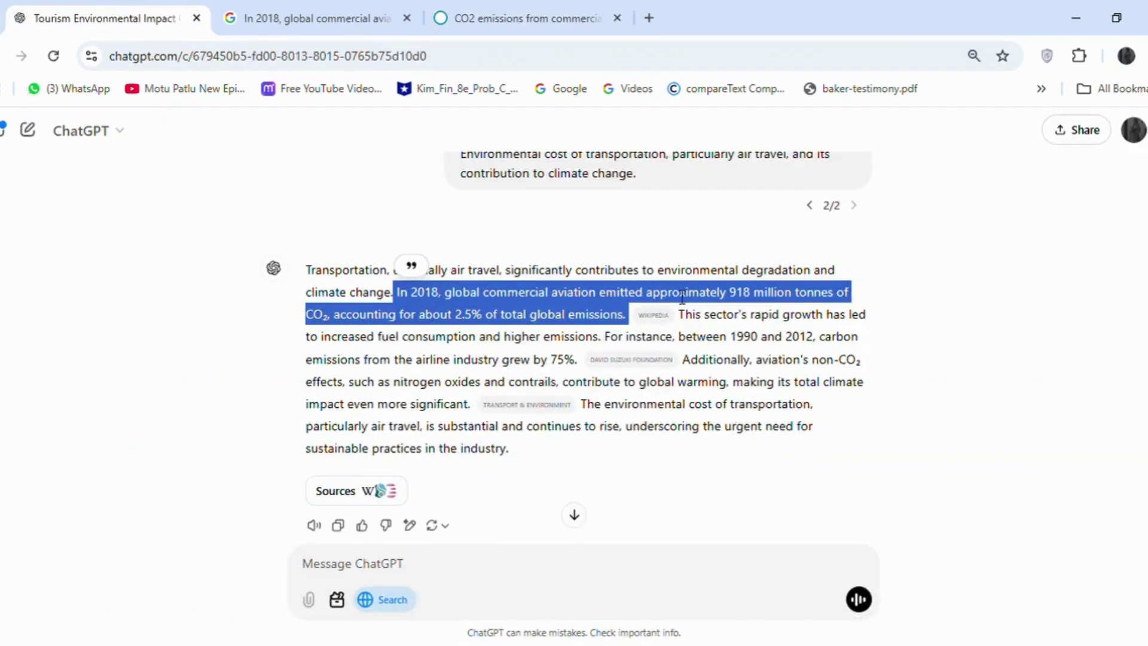
click(442, 3)
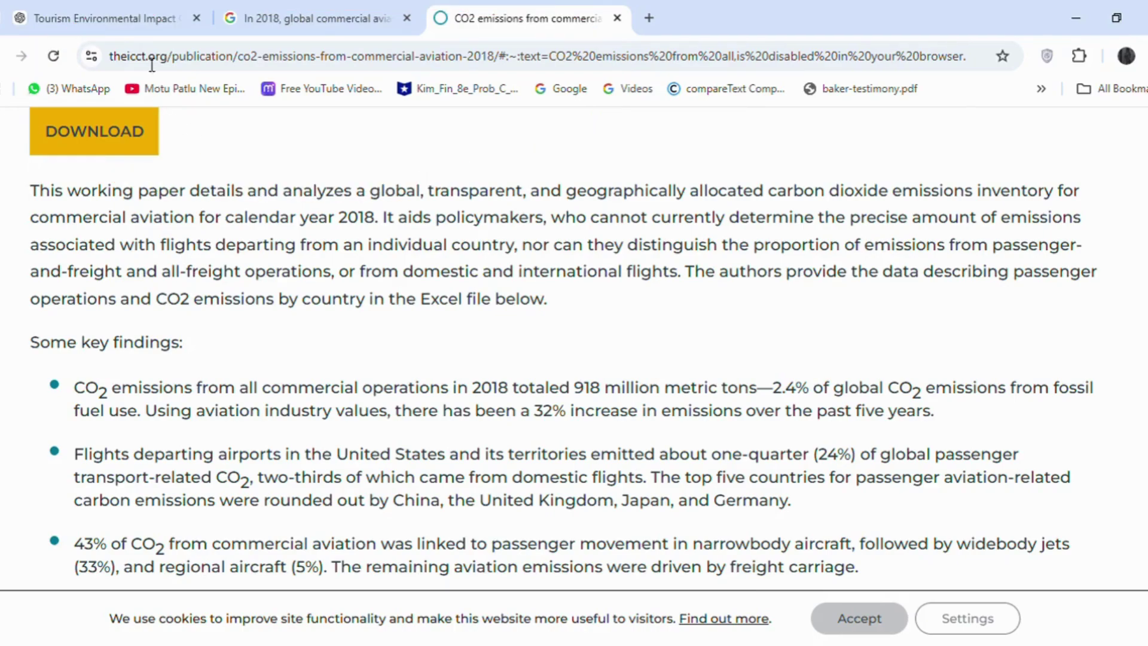
click(131, 8)
click(259, 392)
click(526, 412)
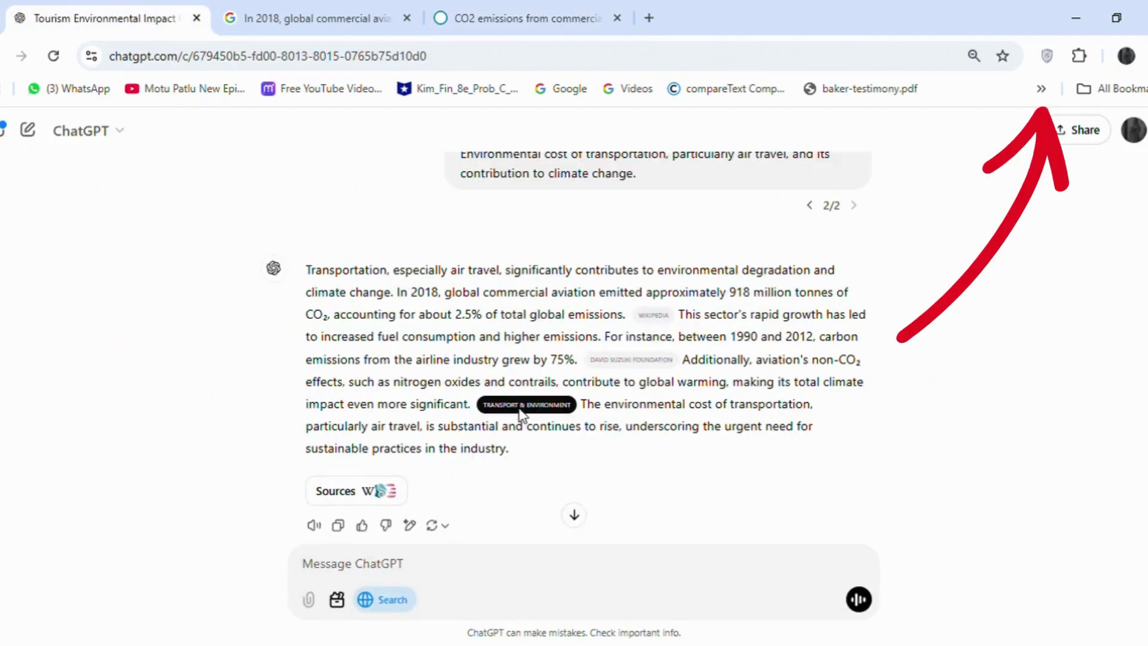
click(353, 2)
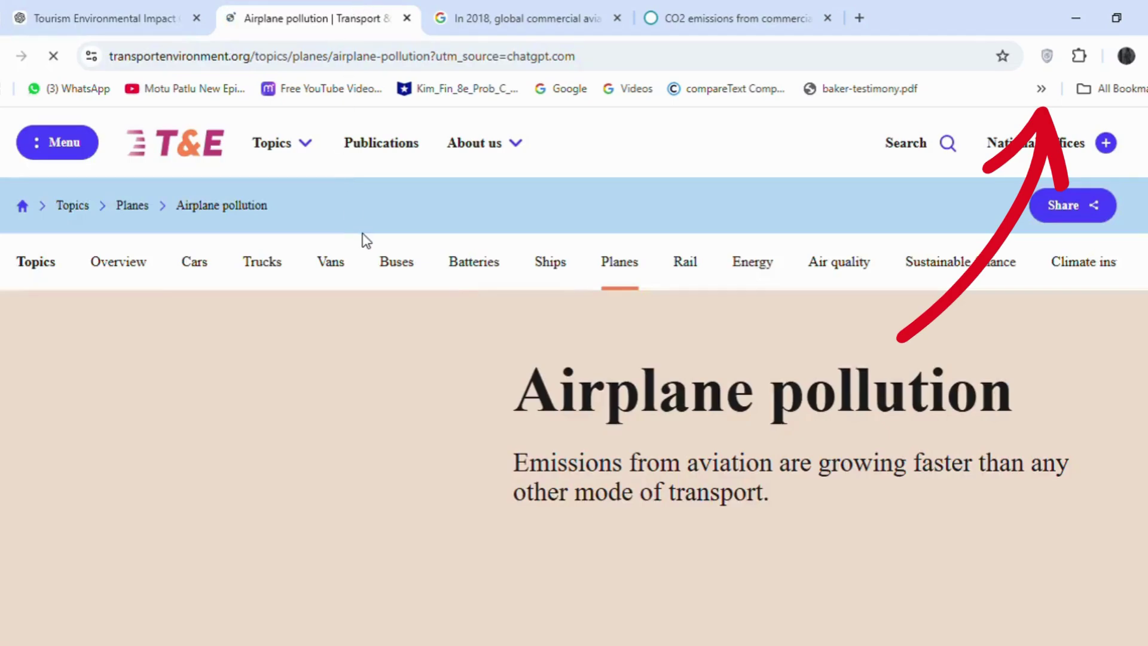
scroll(952, 221, down, 10)
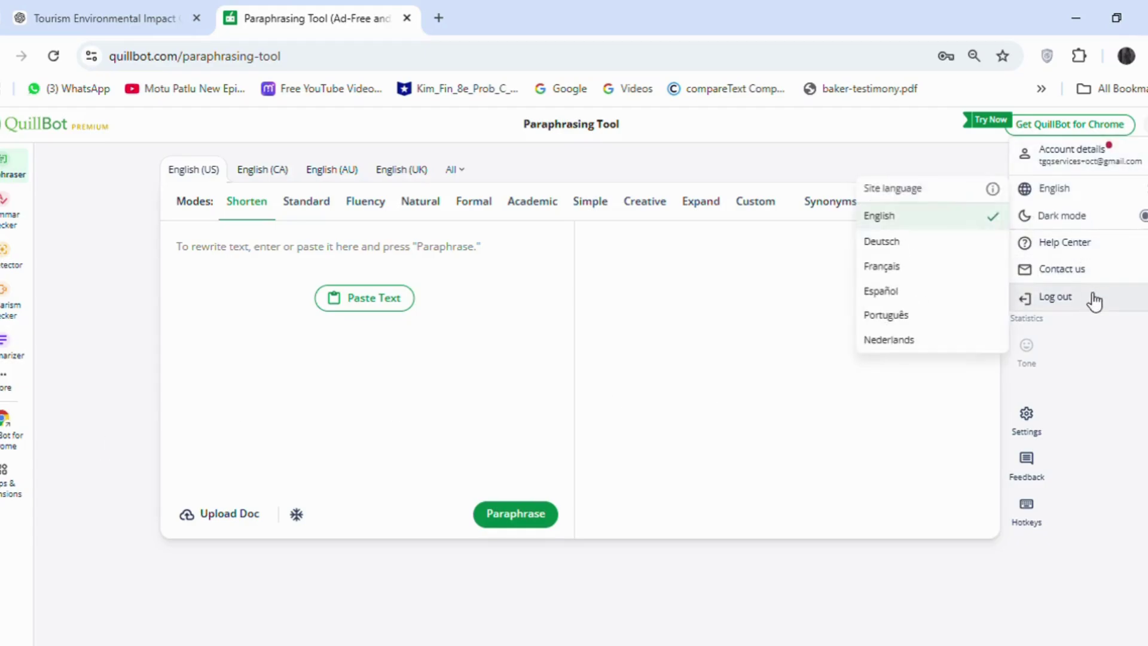
Sign back into QuillBot with Google and set the paraphraser to Fluency mode
click(1078, 302)
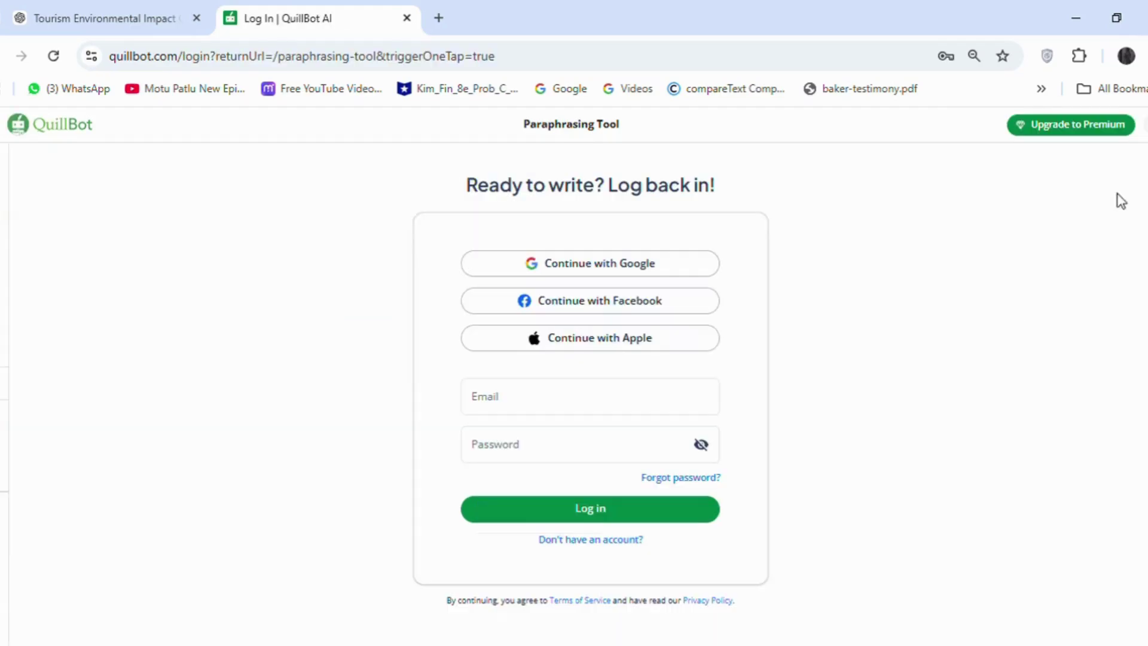
click(650, 262)
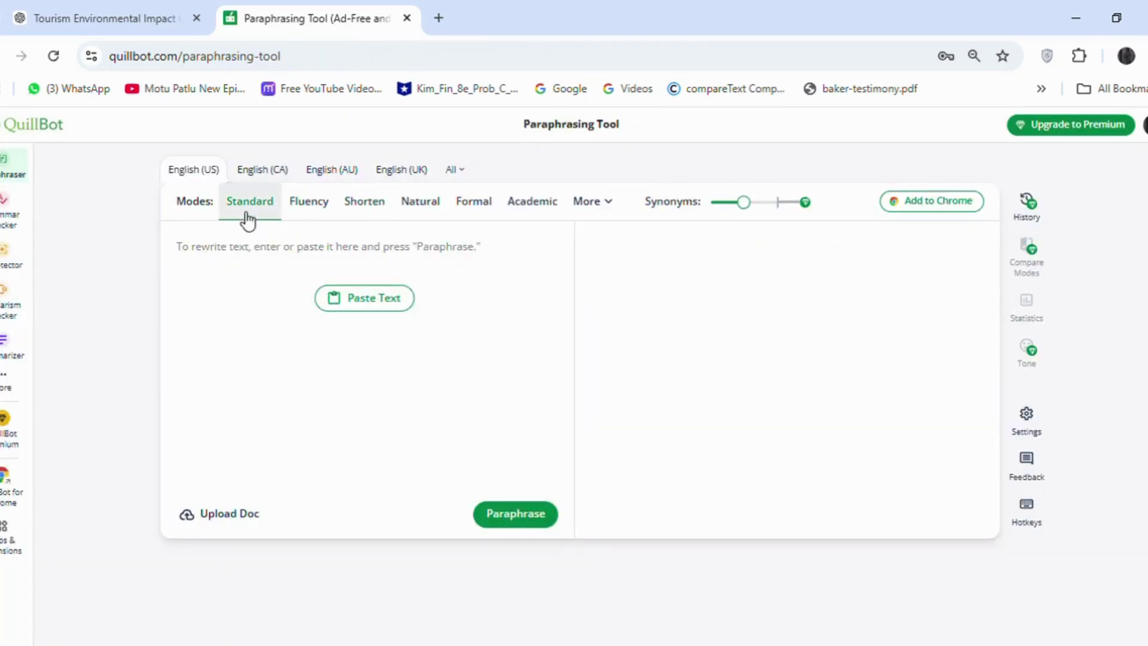
click(311, 211)
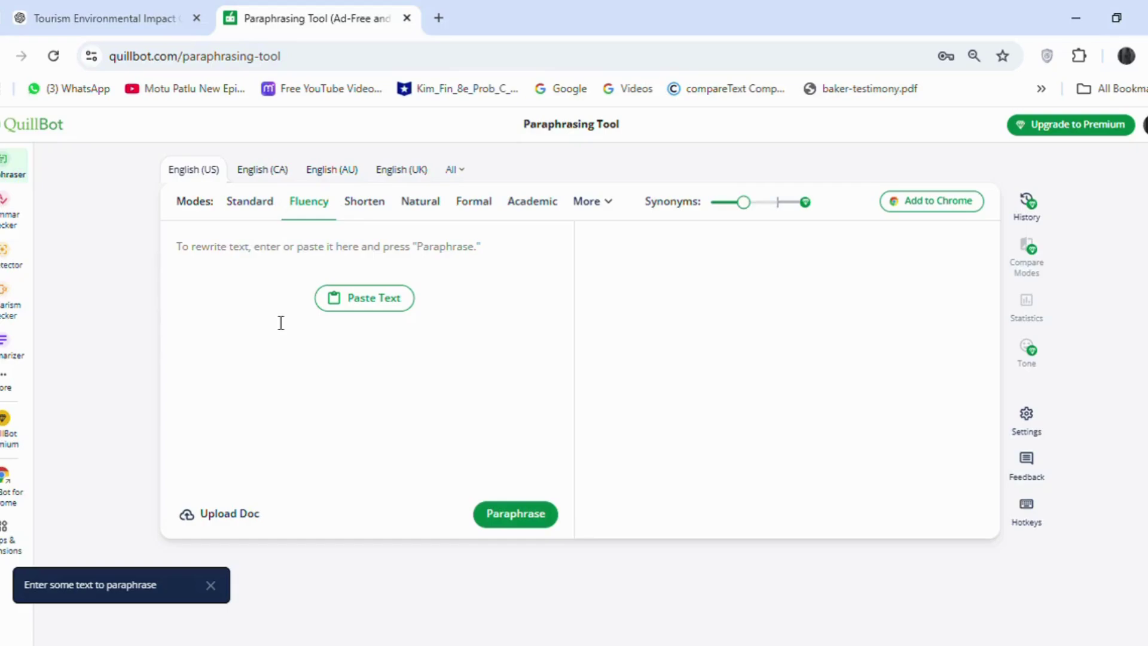
click(366, 202)
click(418, 203)
click(473, 204)
click(336, 216)
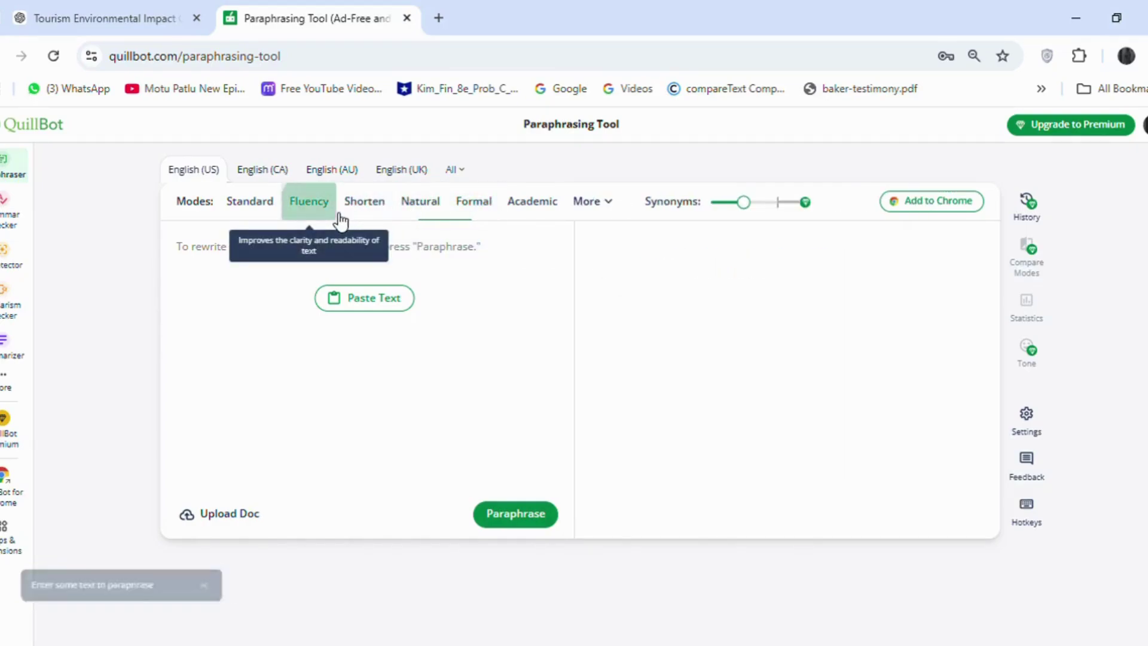
Select ChatGPT's full paragraph on tourism's water and energy overuse
click(92, 12)
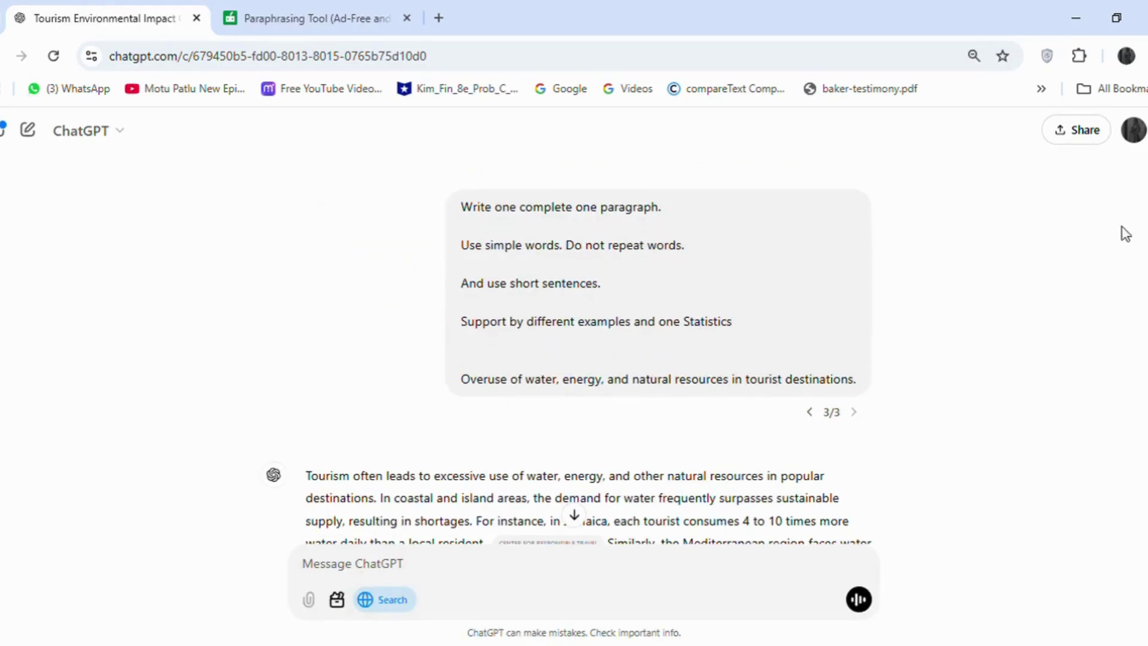
scroll(1125, 233, up, 1)
scroll(1126, 233, down, 5)
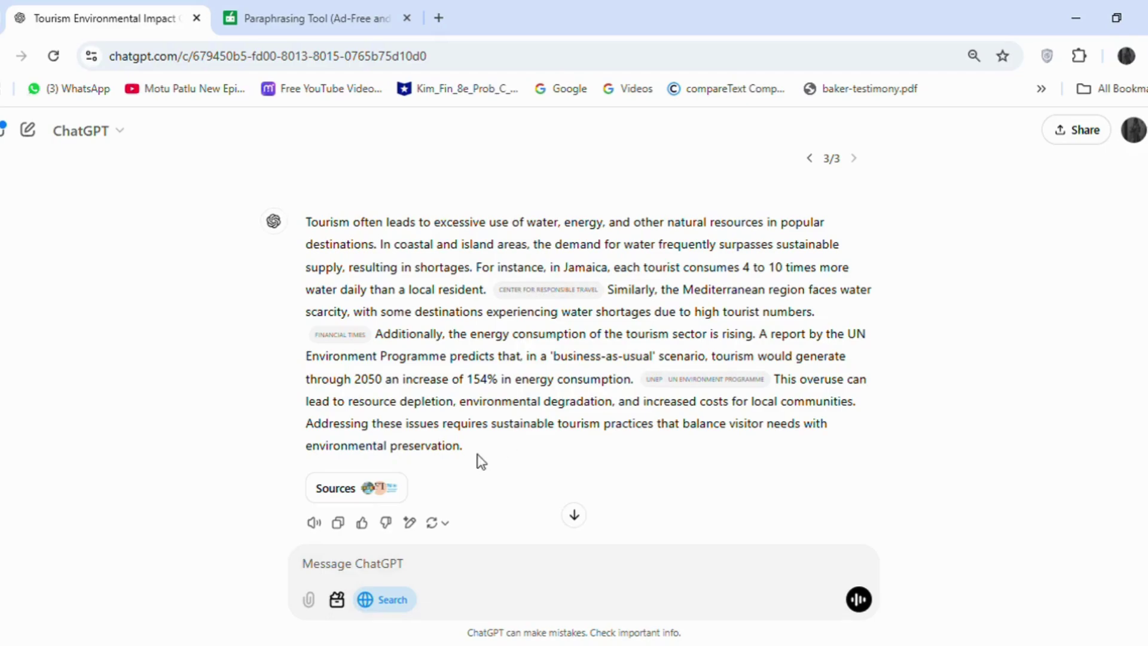
drag(481, 462, 303, 218)
key(ctrl+c)
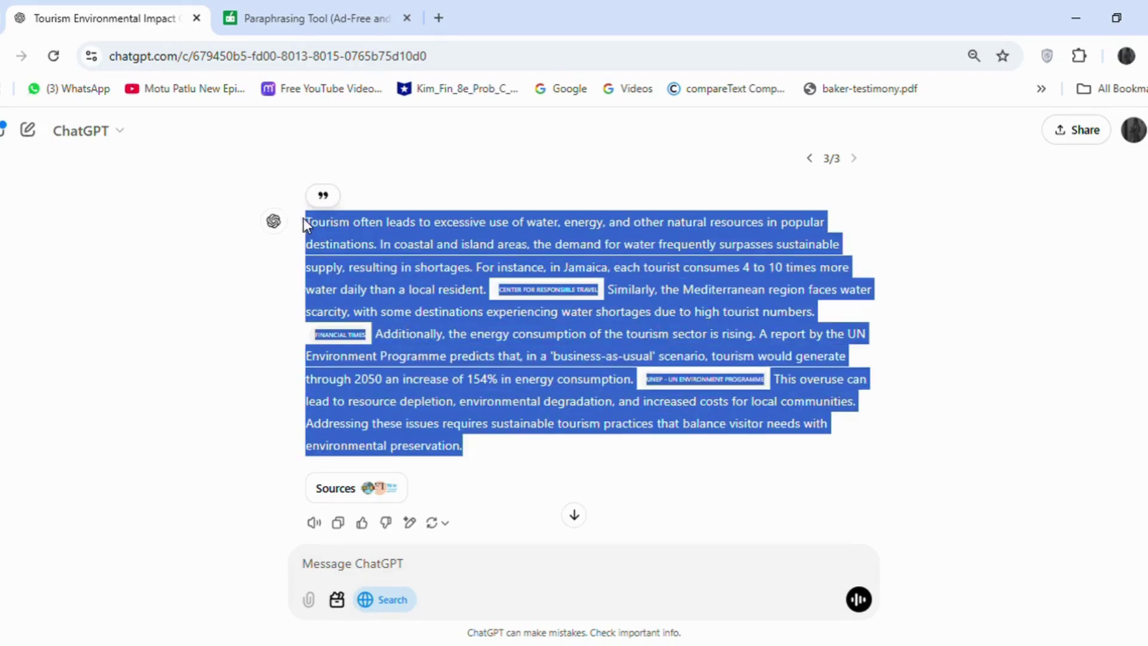
Paste the resource-use paragraph and delete the CENTER FOR RESPONSIBLE TRAVEL, FINANCIAL TIMES and UNEP source lines
click(319, 12)
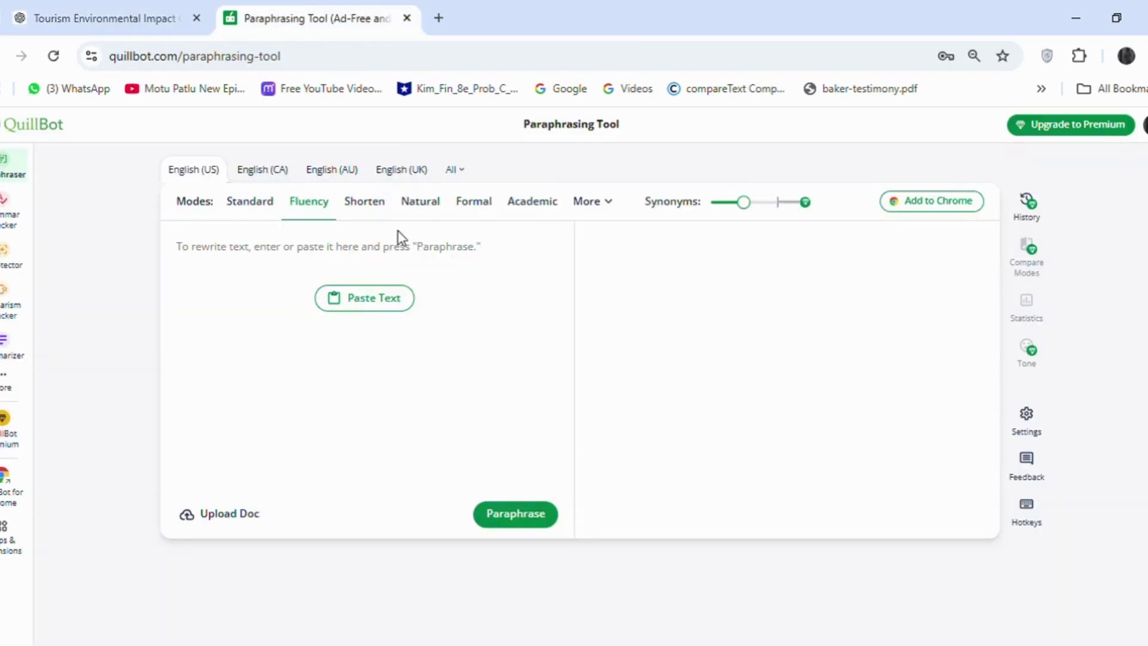
click(372, 297)
drag(368, 347, 182, 347)
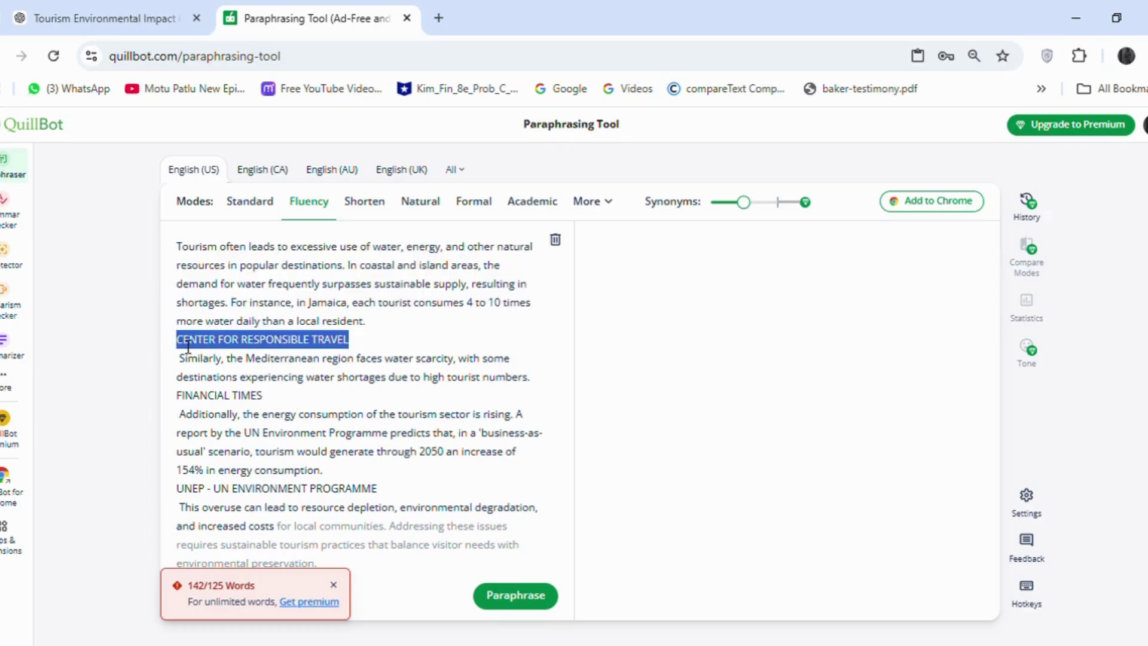
key(BackSpace)
drag(284, 397, 176, 395)
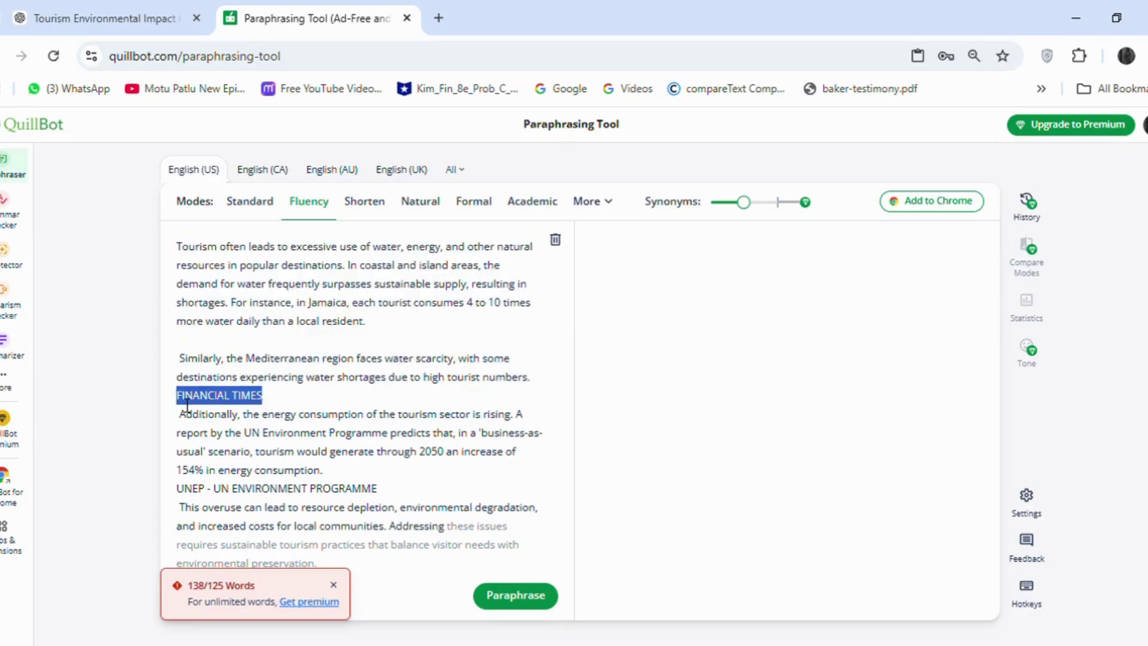
key(BackSpace)
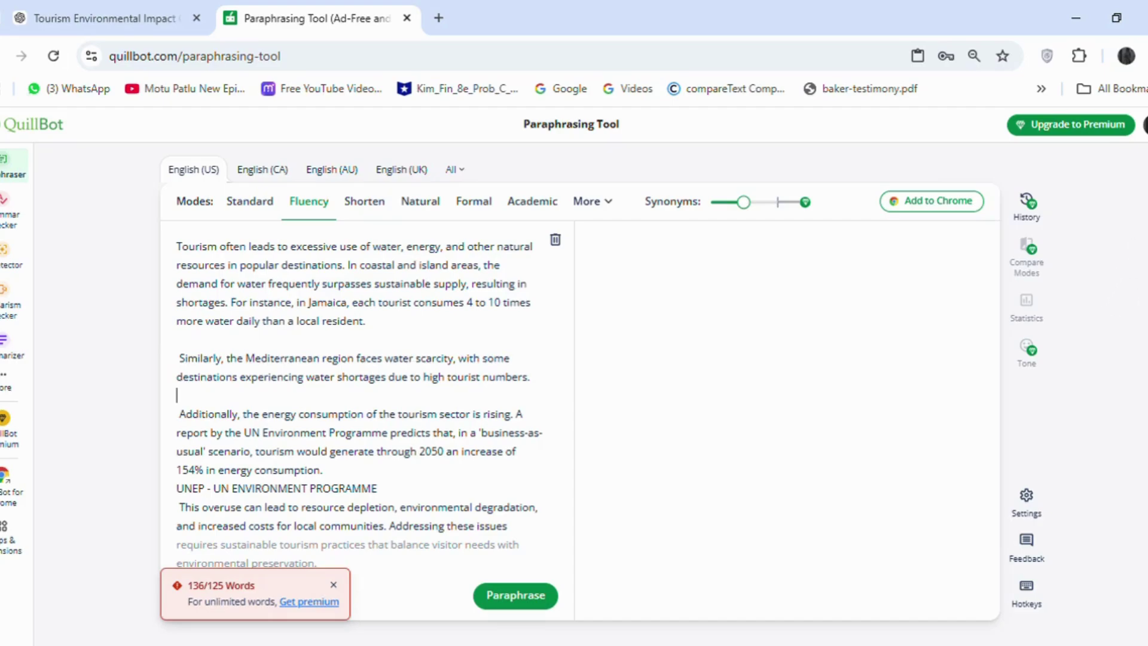
scroll(402, 374, down, 2)
drag(397, 379, 189, 383)
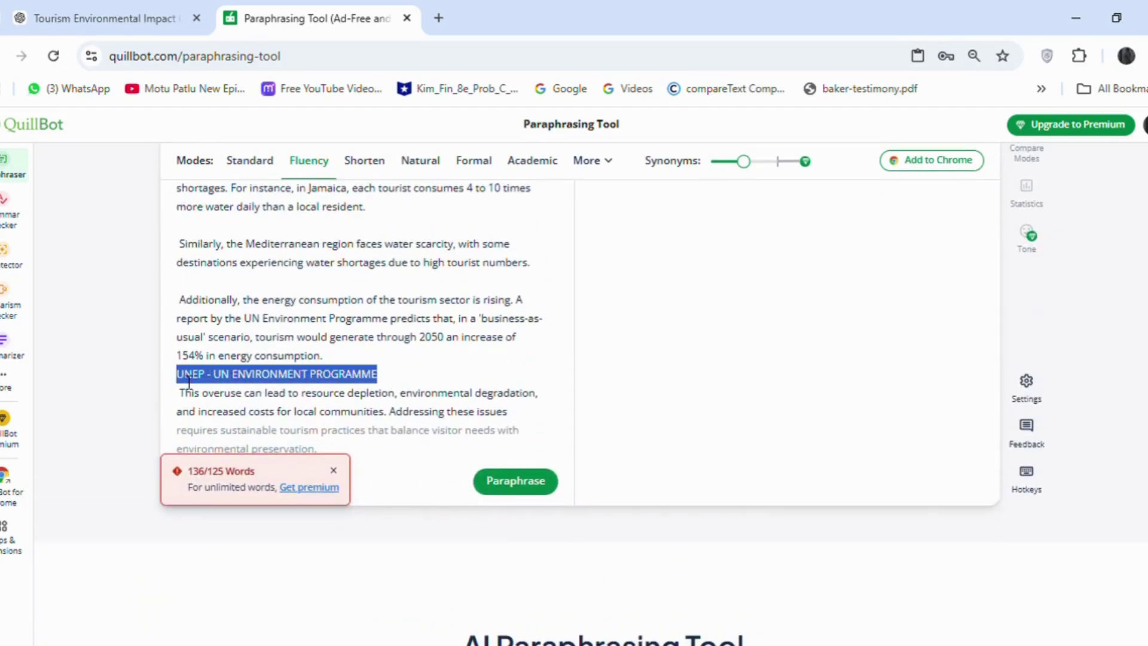
key(BackSpace)
scroll(403, 382, up, 2)
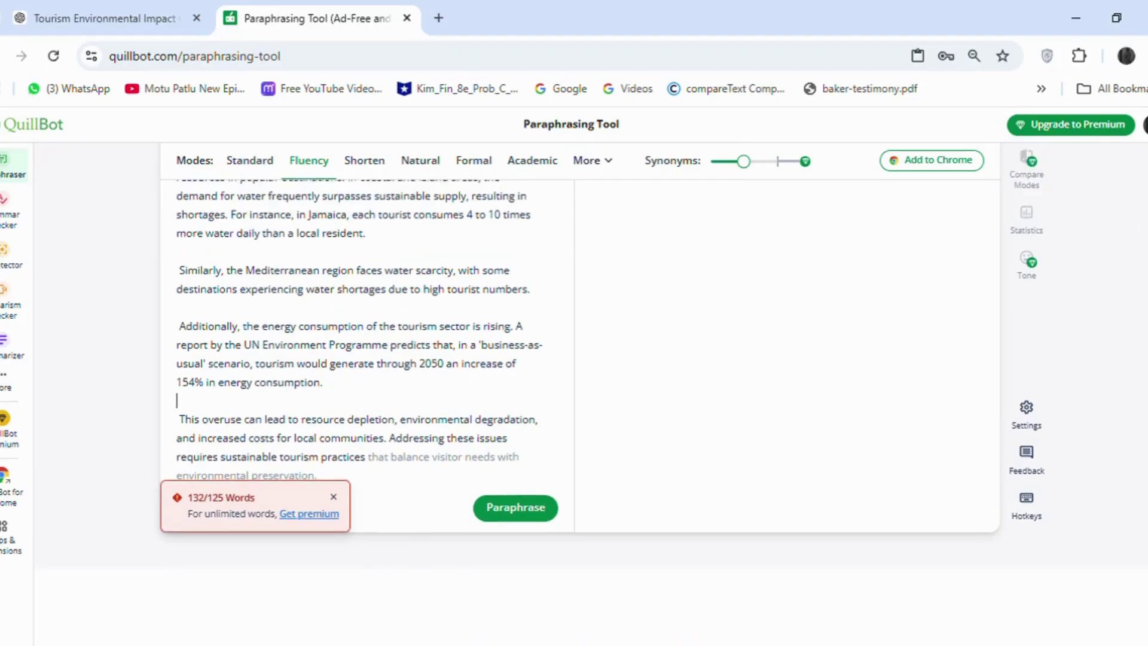
Merge the text into one block, drop the 'Addressing these issues' closing sentence, and paraphrase it
key(BackSpace)
key(BackSpace)
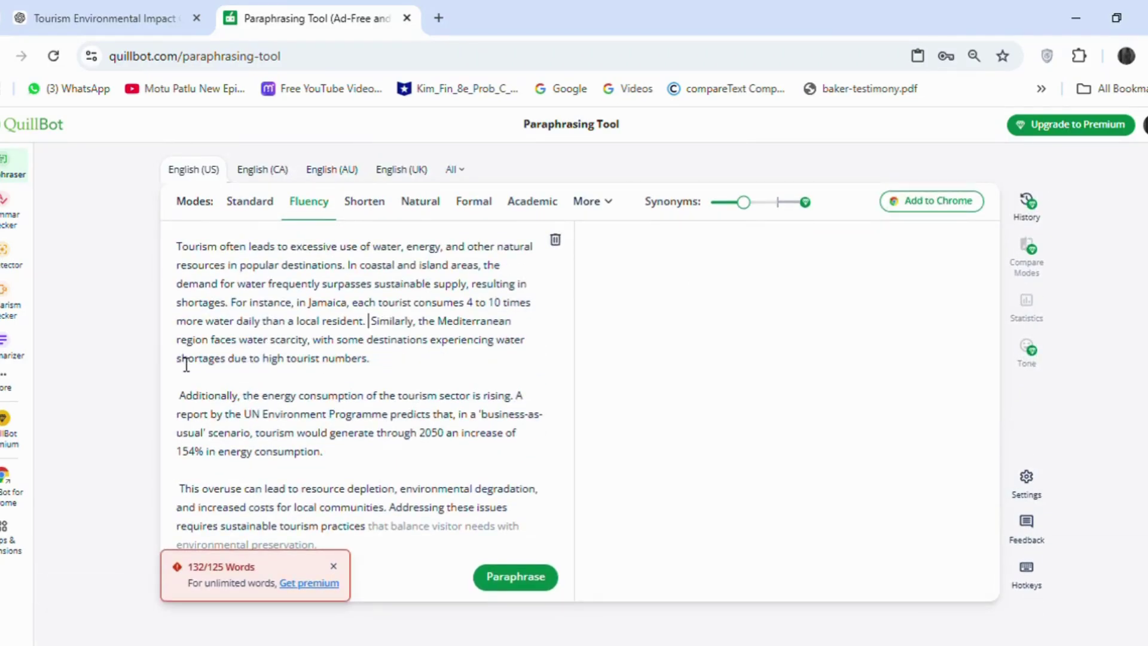
click(179, 396)
key(BackSpace)
key(BackSpace)
click(180, 489)
key(BackSpace)
key(BackSpace)
drag(174, 469, 392, 530)
key(BackSpace)
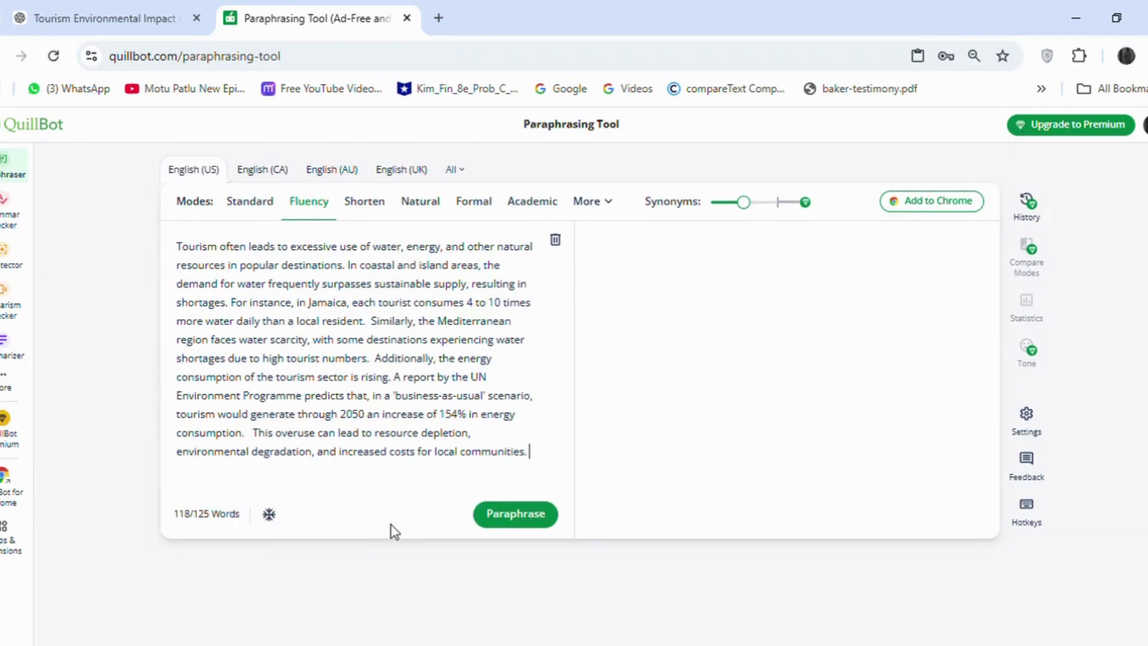
click(521, 517)
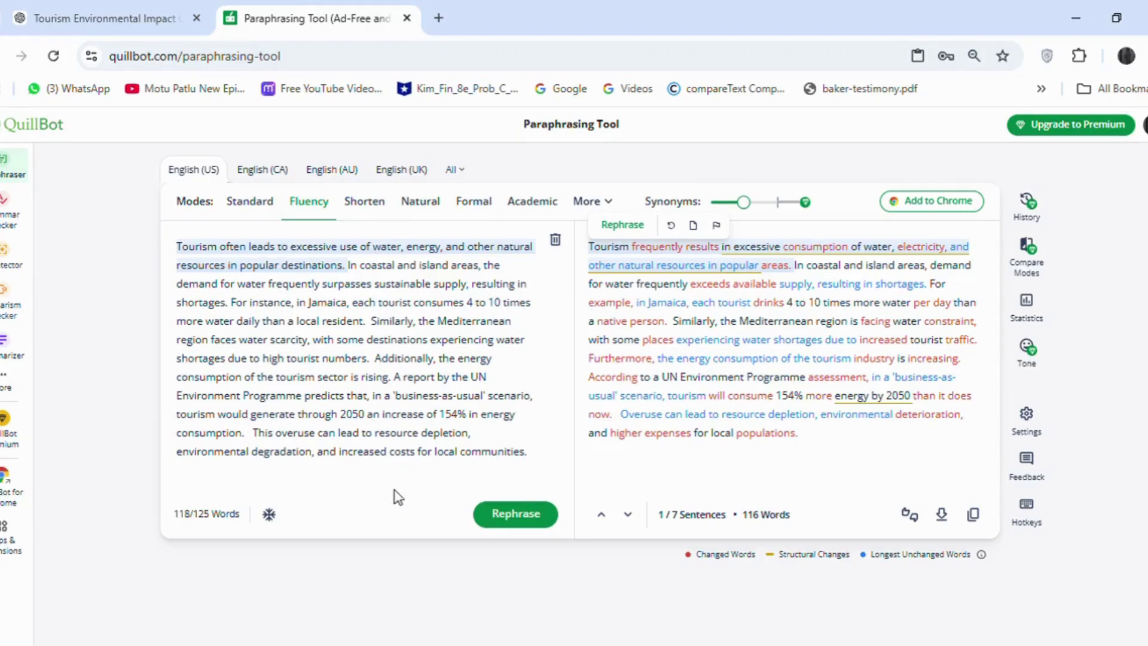
click(840, 459)
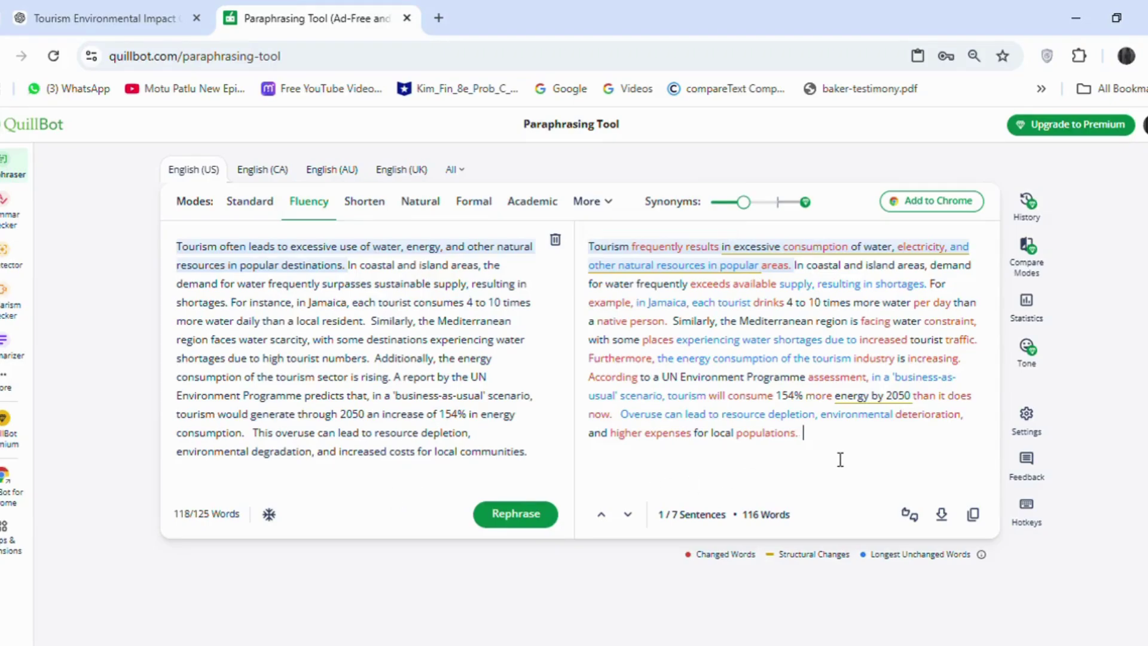
Drop 'frequently' from the first sentence; use 'often exceeds the' and 'leading to' in the second
click(760, 246)
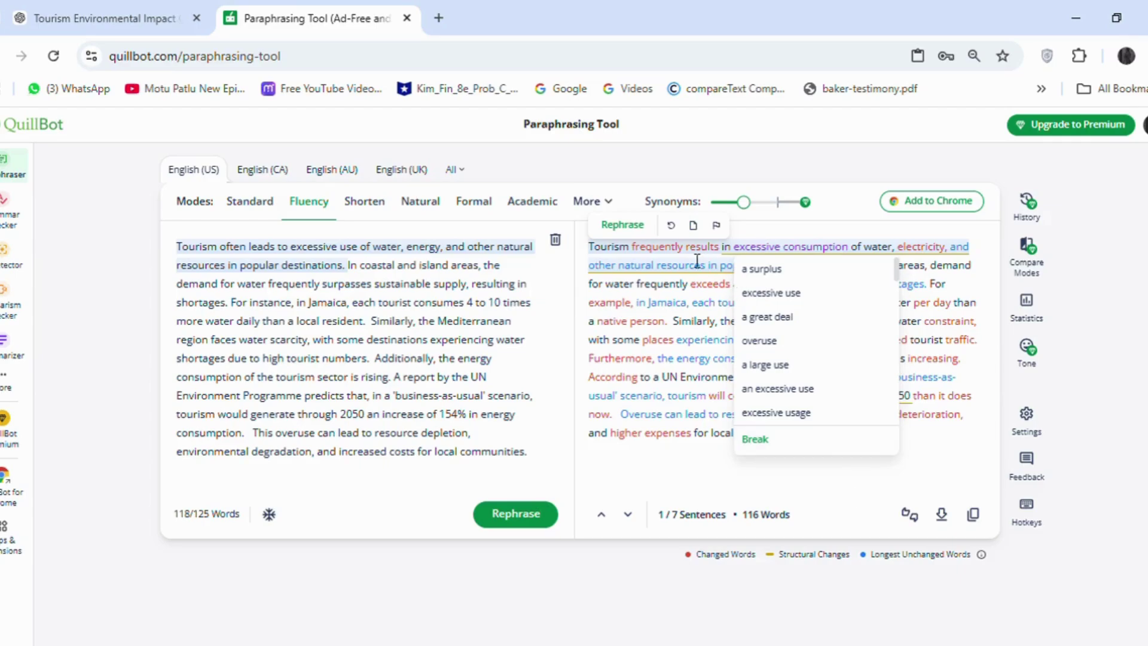
double_click(657, 246)
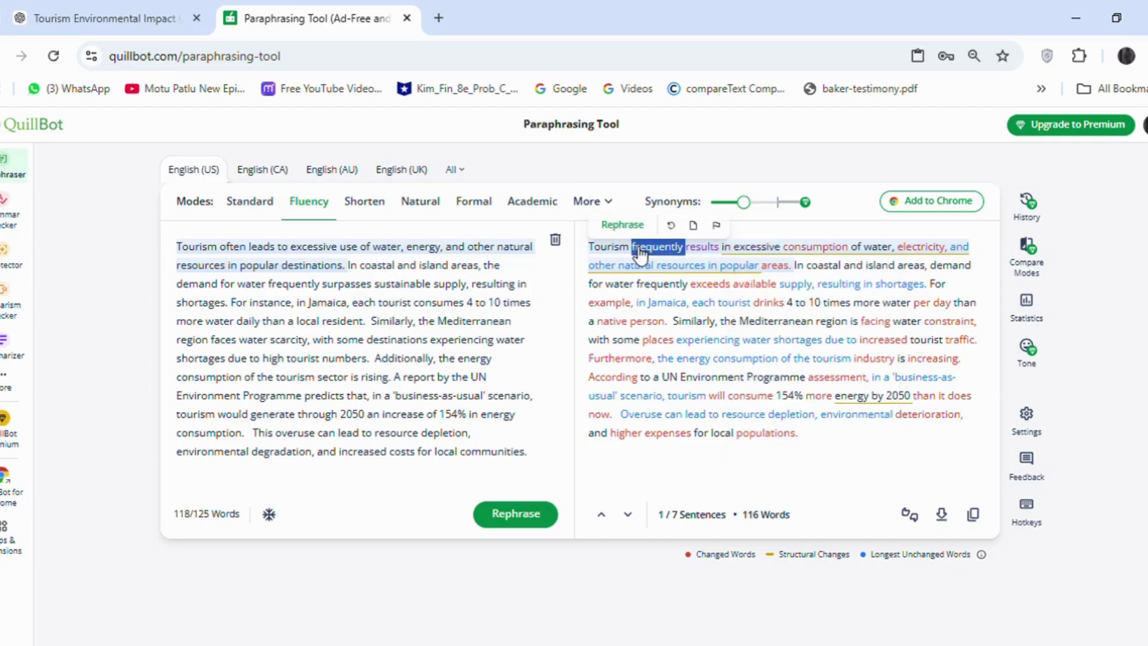
key(BackSpace)
click(846, 448)
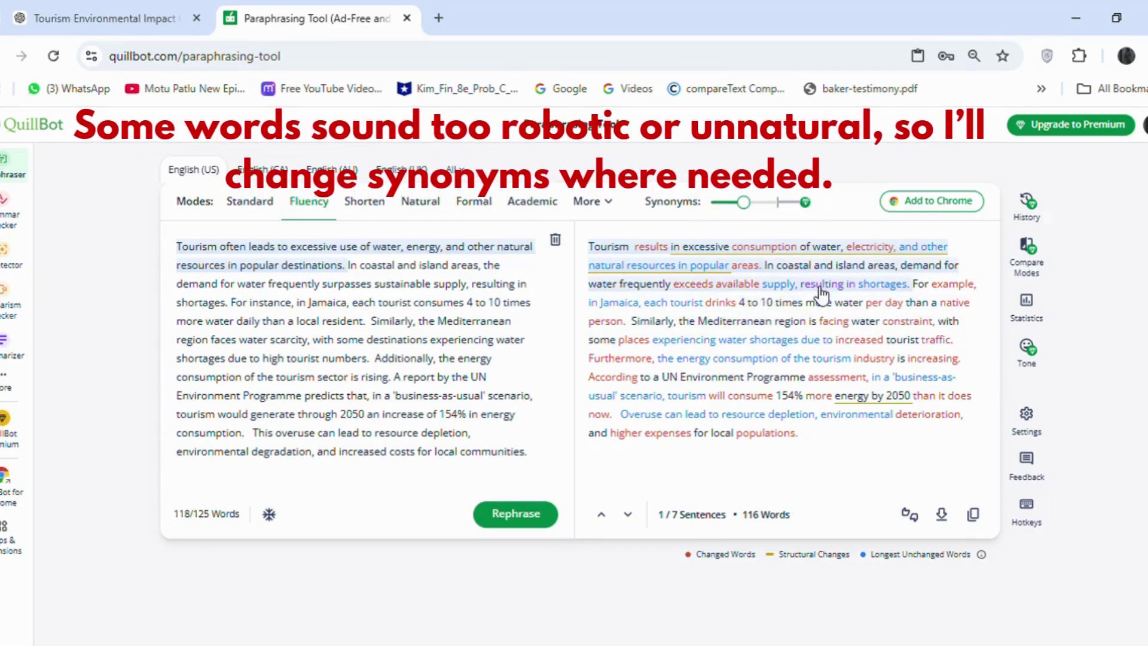
click(677, 284)
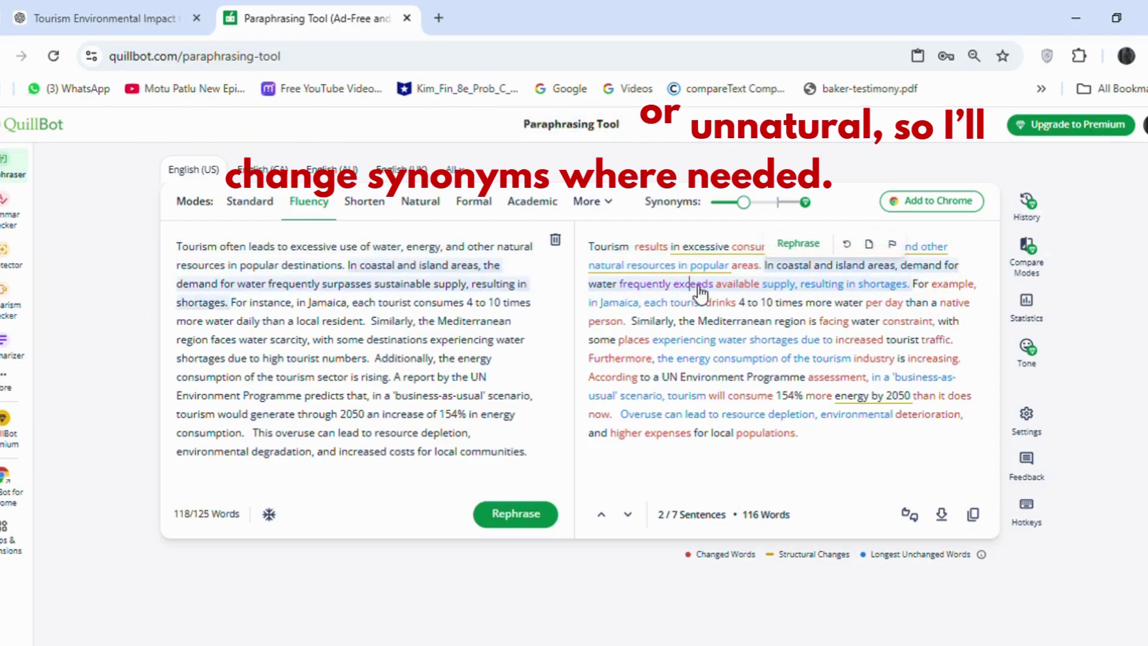
click(651, 290)
click(652, 290)
click(676, 330)
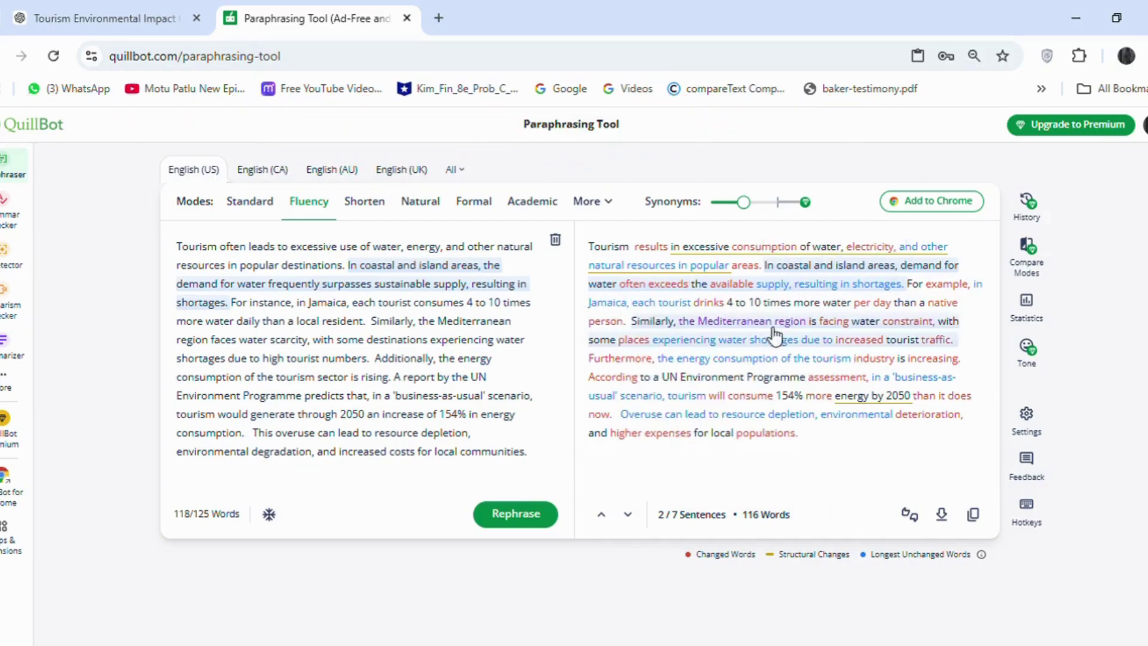
click(825, 294)
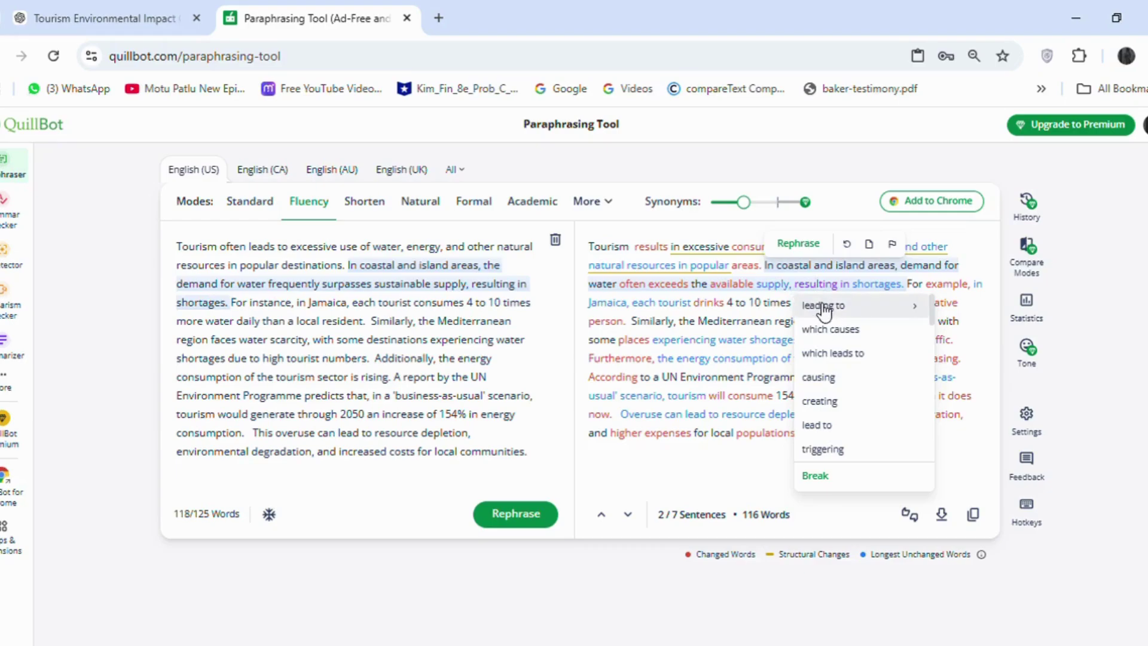
click(816, 305)
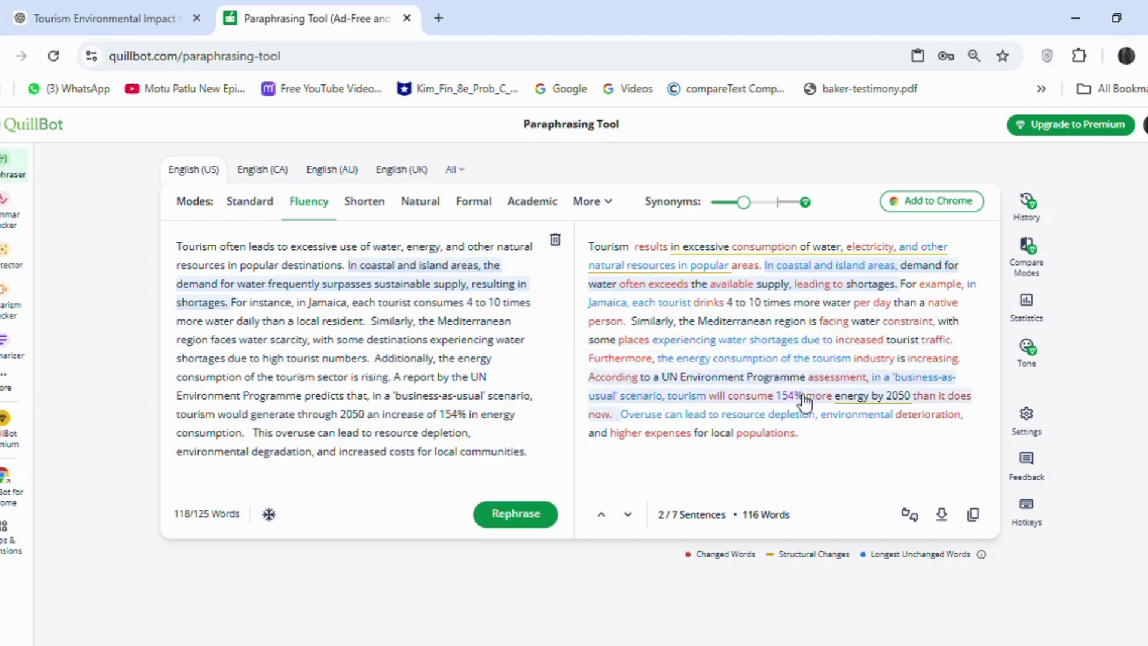
Swap 'constraint' for 'limitation' and start the energy sentence with 'The' instead of 'Furthermore, the'
click(908, 326)
click(910, 326)
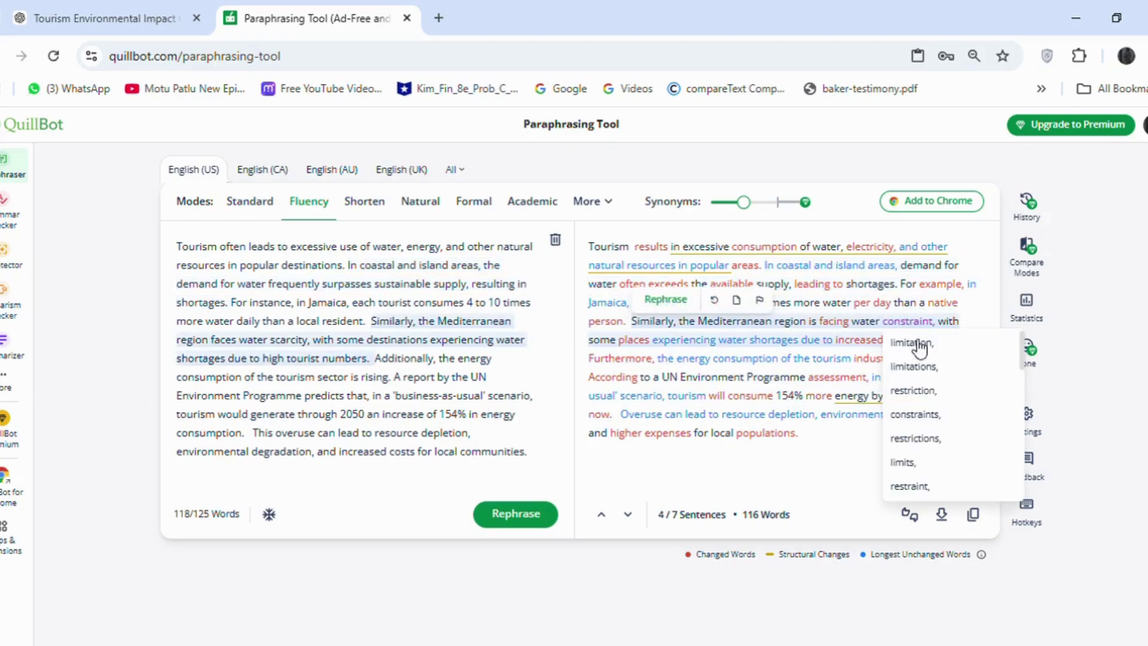
click(916, 351)
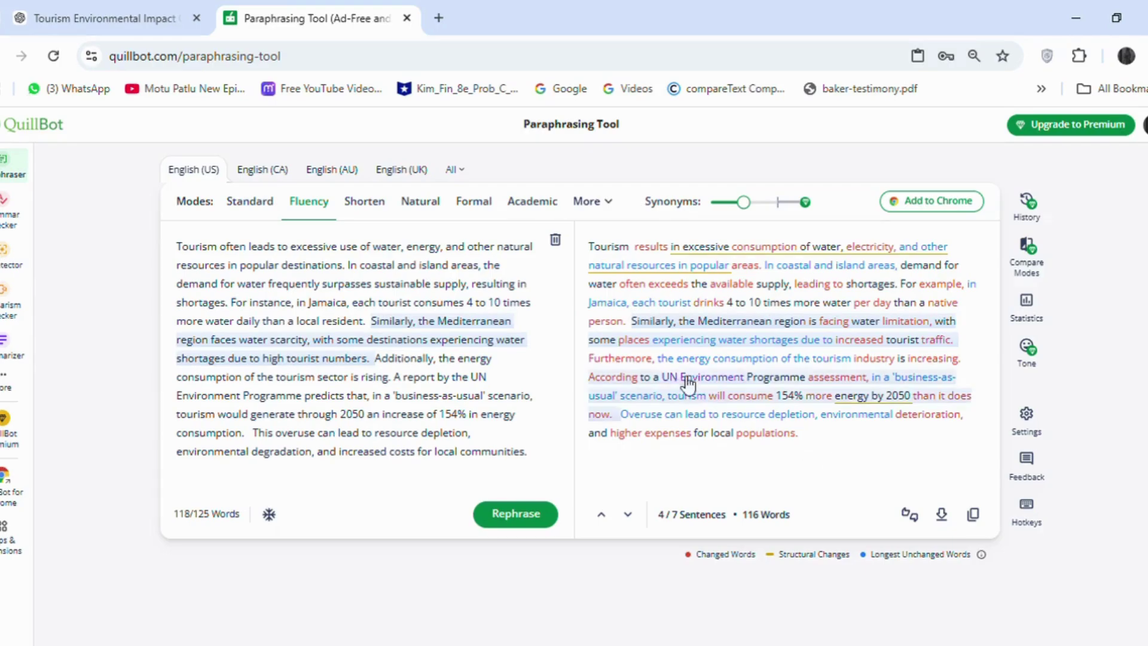
drag(676, 358, 590, 357)
key(BackSpace)
text(T)
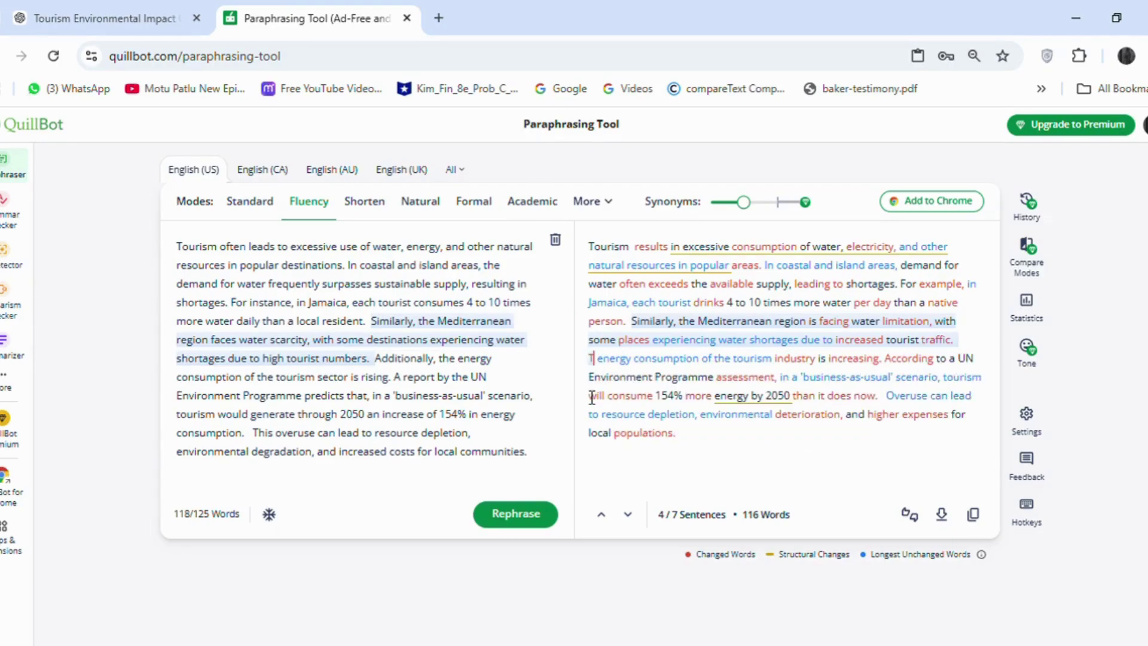
text(he)
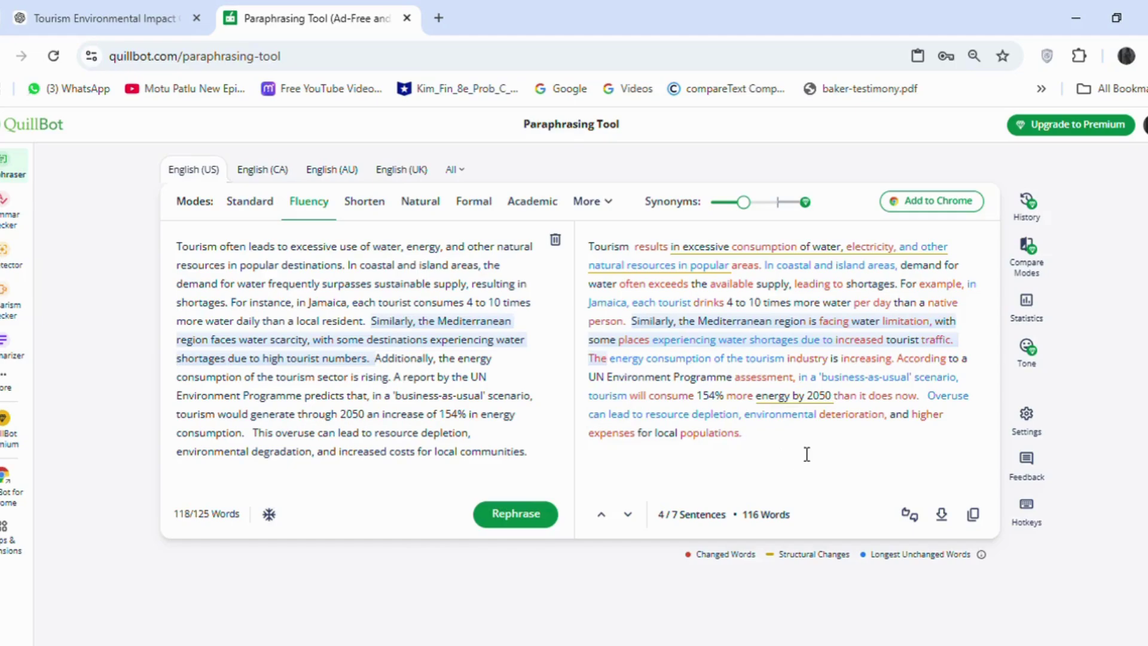
Replace 'assessment' with 'examination' and 'scenario' with 'situation' in the paraphrase
click(762, 376)
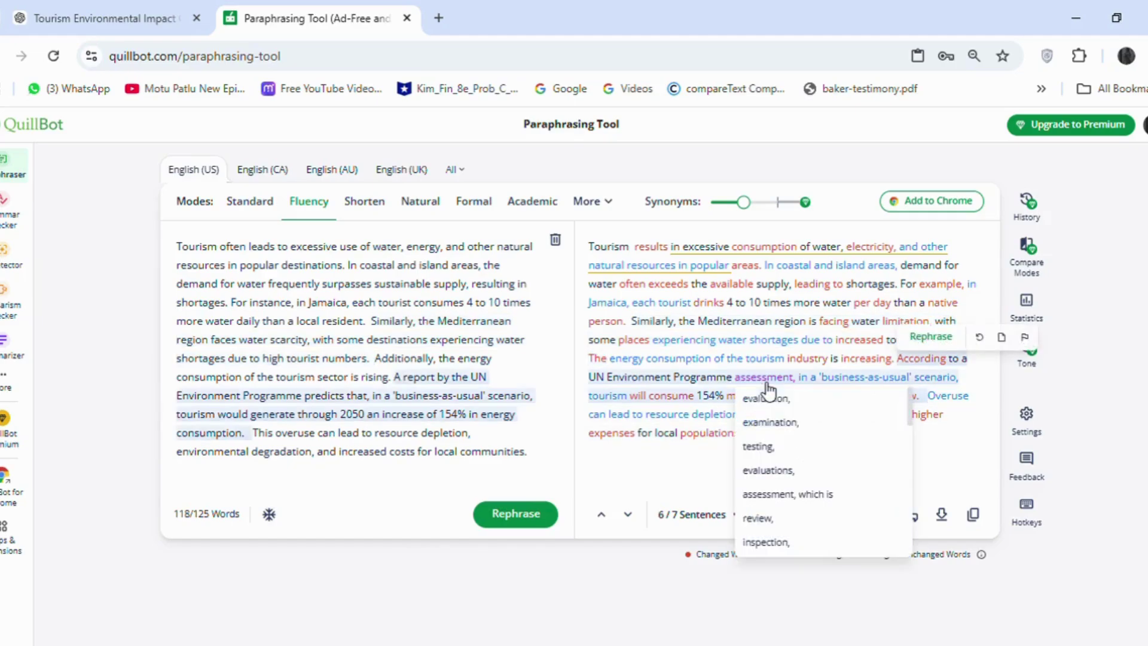
click(796, 426)
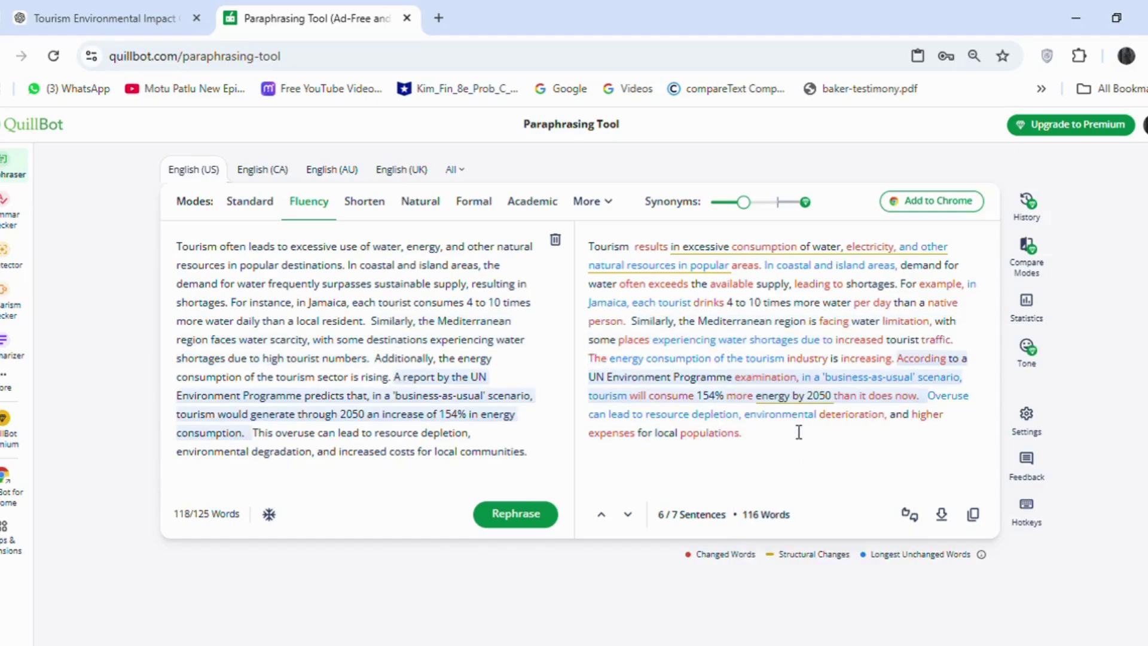
click(939, 387)
click(950, 399)
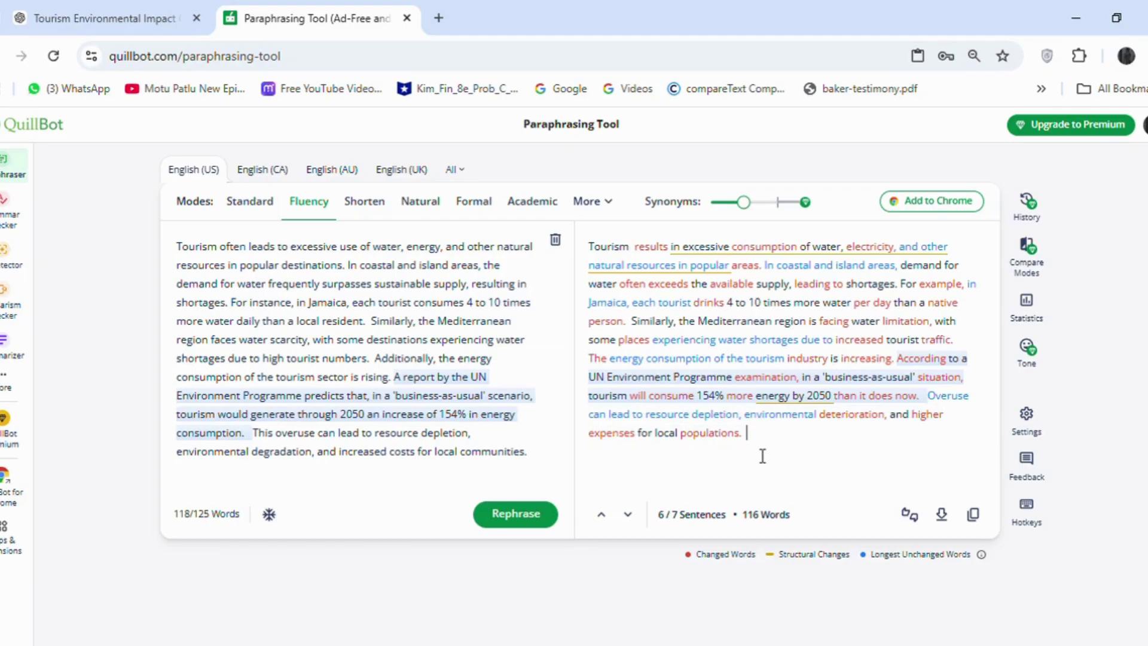
click(892, 417)
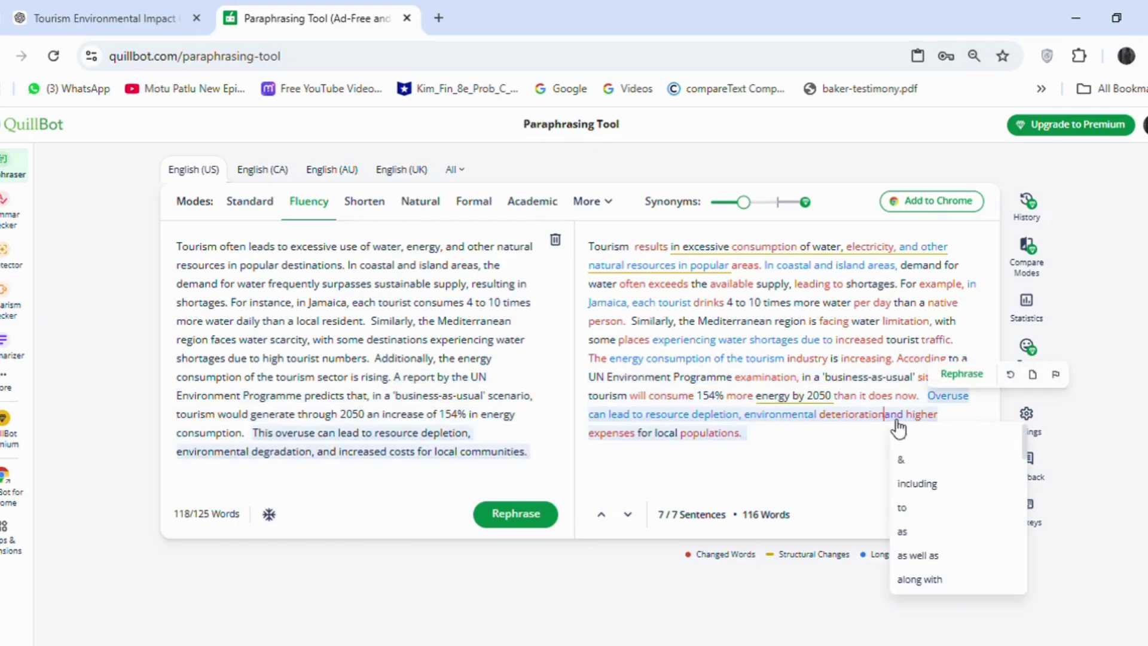
click(544, 639)
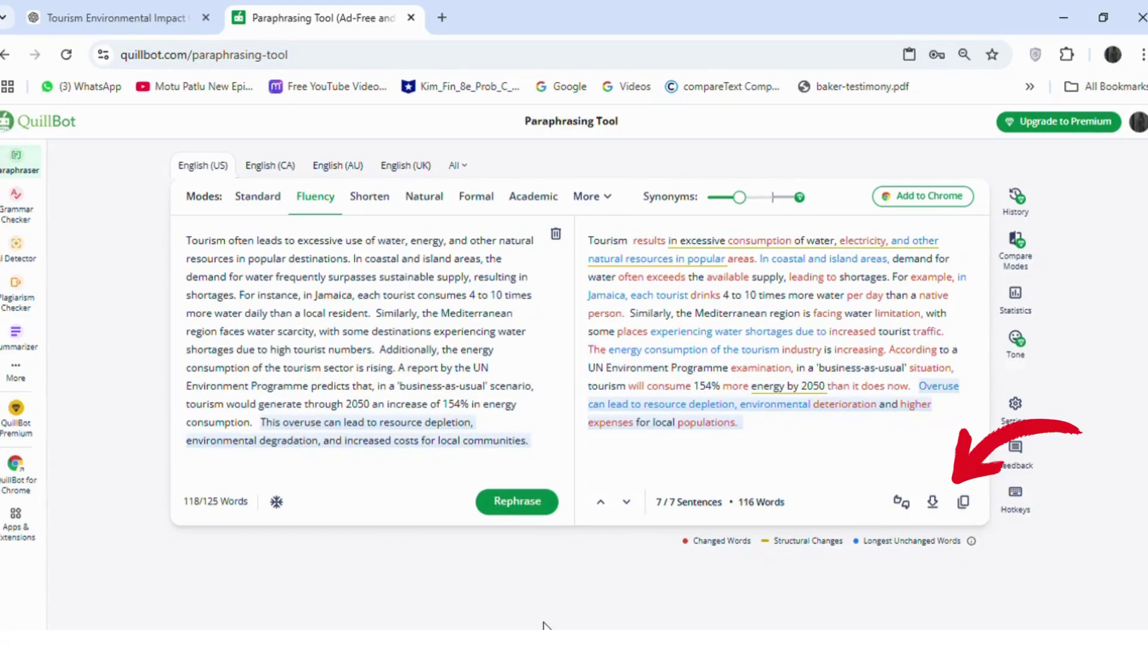
Paste the paraphrase under Resource Depletion, justify it, and indent its first line
click(963, 501)
key(alt+Tab)
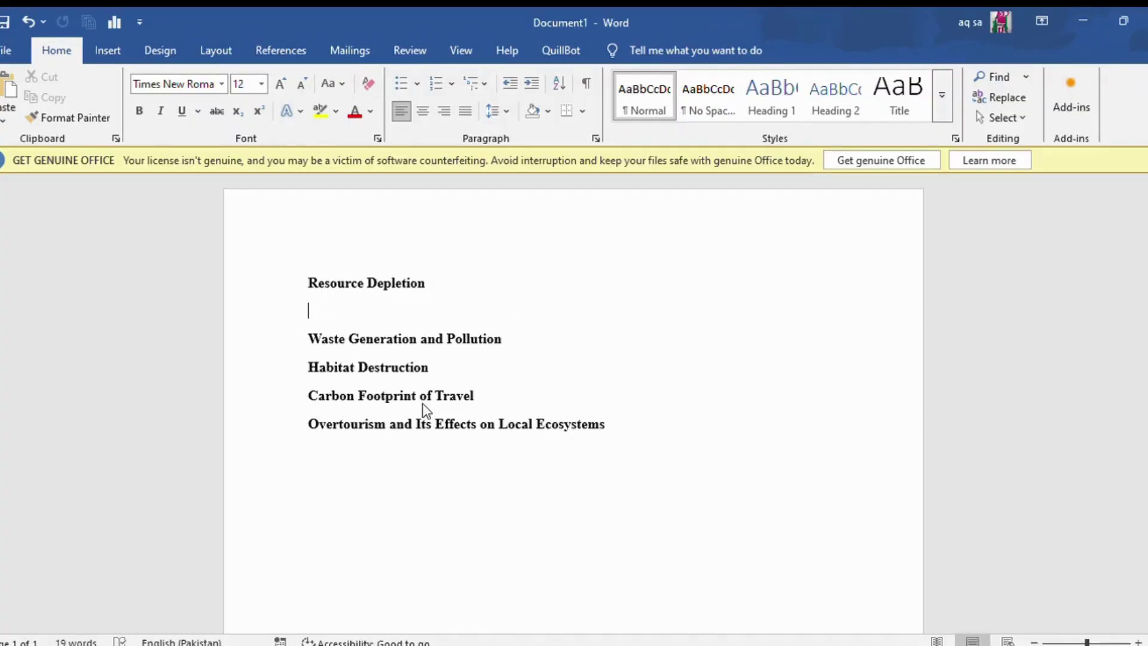
key(ctrl+v)
triple_click(411, 417)
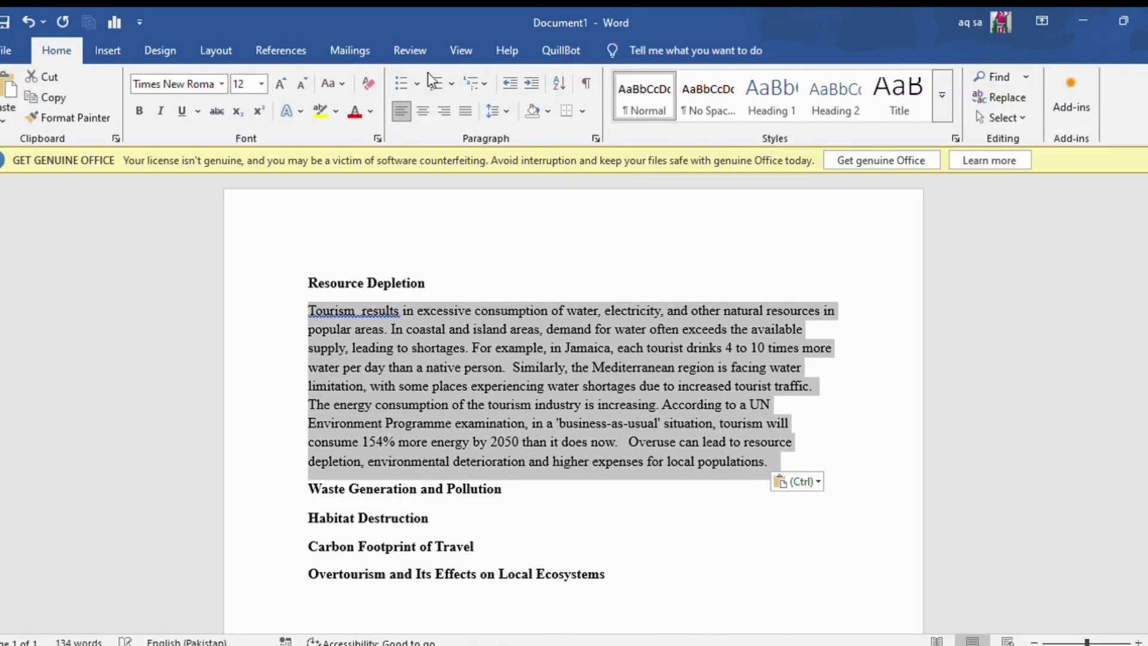
click(465, 110)
click(305, 312)
key(Tab)
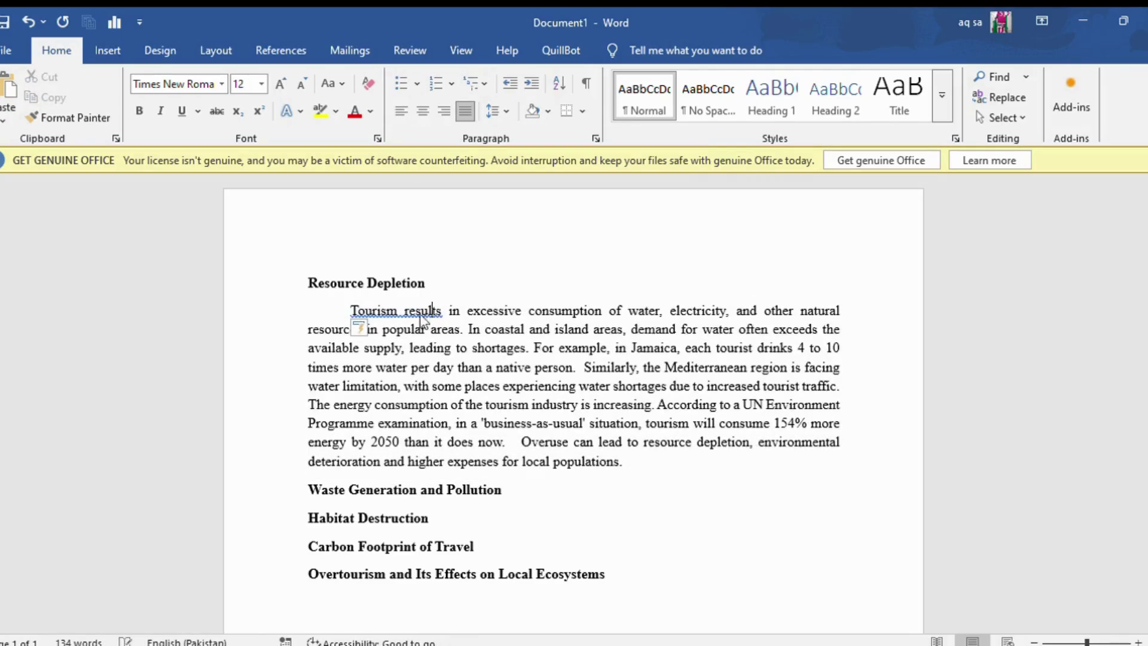
Add a blank line under the Waste Generation and Pollution heading
scroll(550, 426, down, 1)
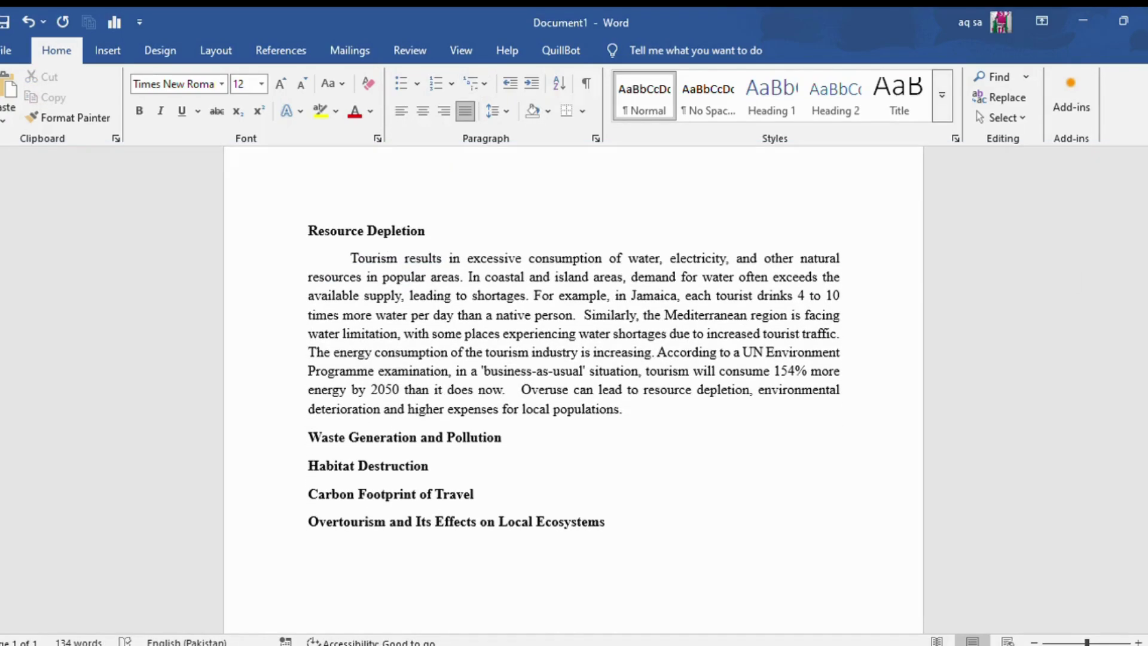
click(550, 426)
key(Return)
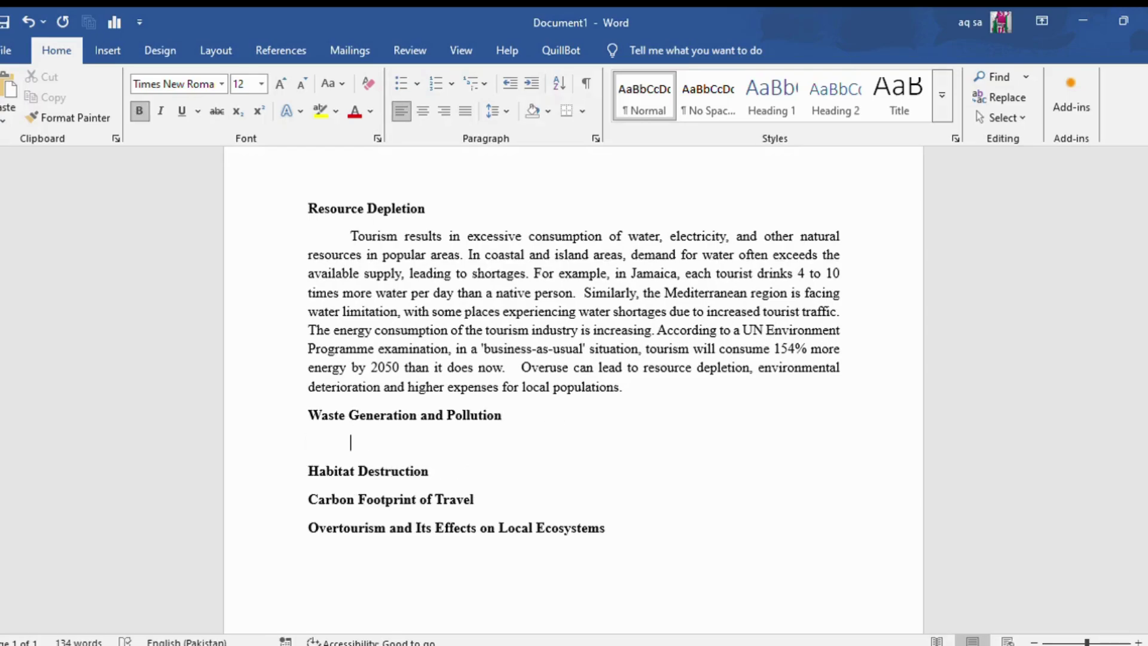
Clear QuillBot's input and paste in ChatGPT's tourism pollution paragraph
key(alt+Tab)
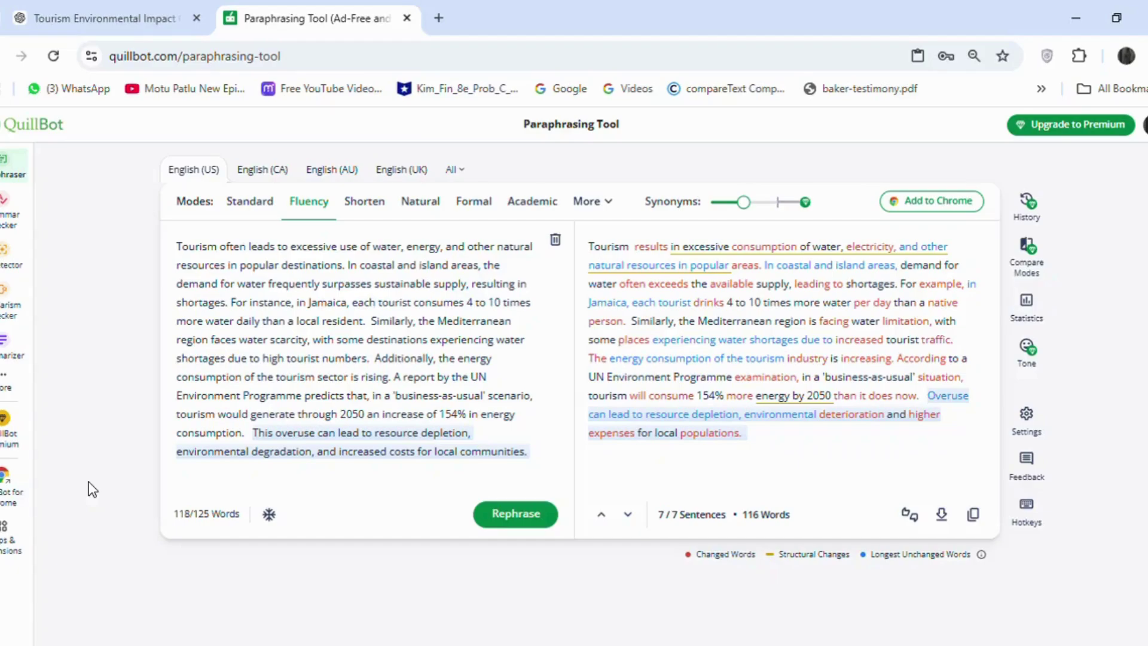
click(556, 243)
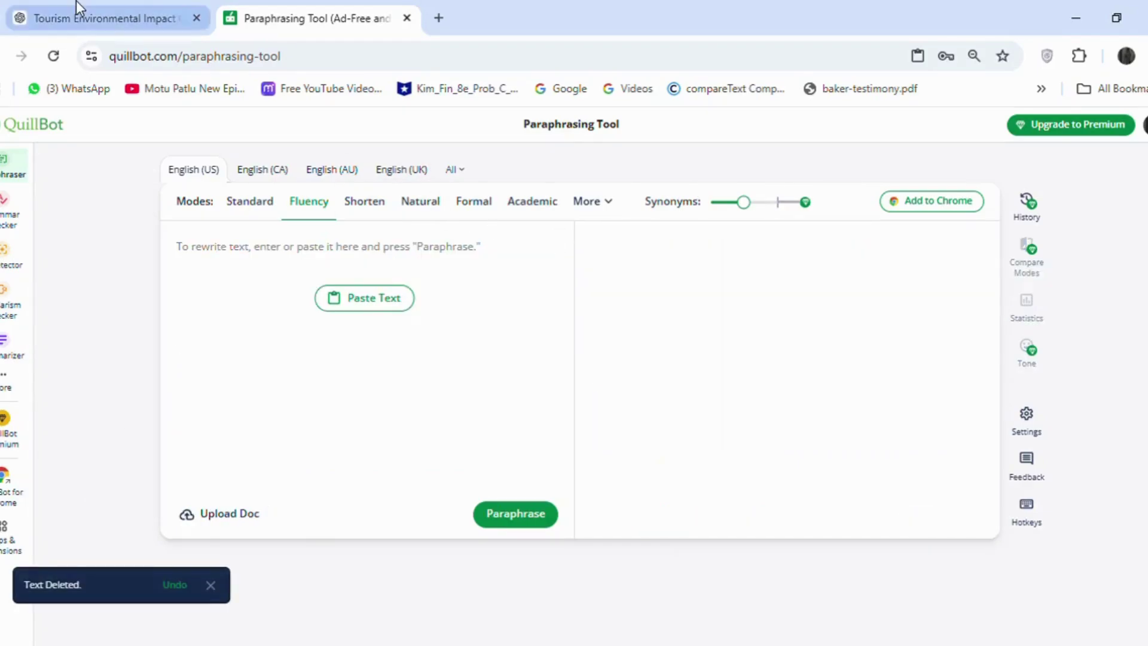
click(78, 16)
drag(307, 215, 596, 368)
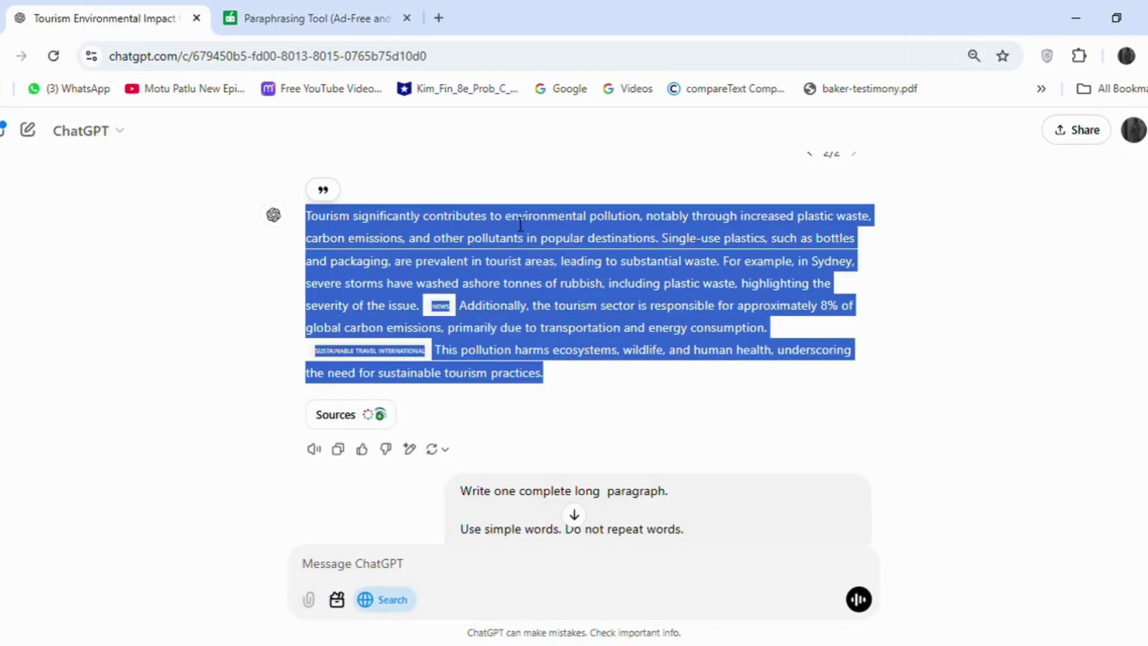
key(ctrl+c)
key(ctrl+Tab)
click(389, 297)
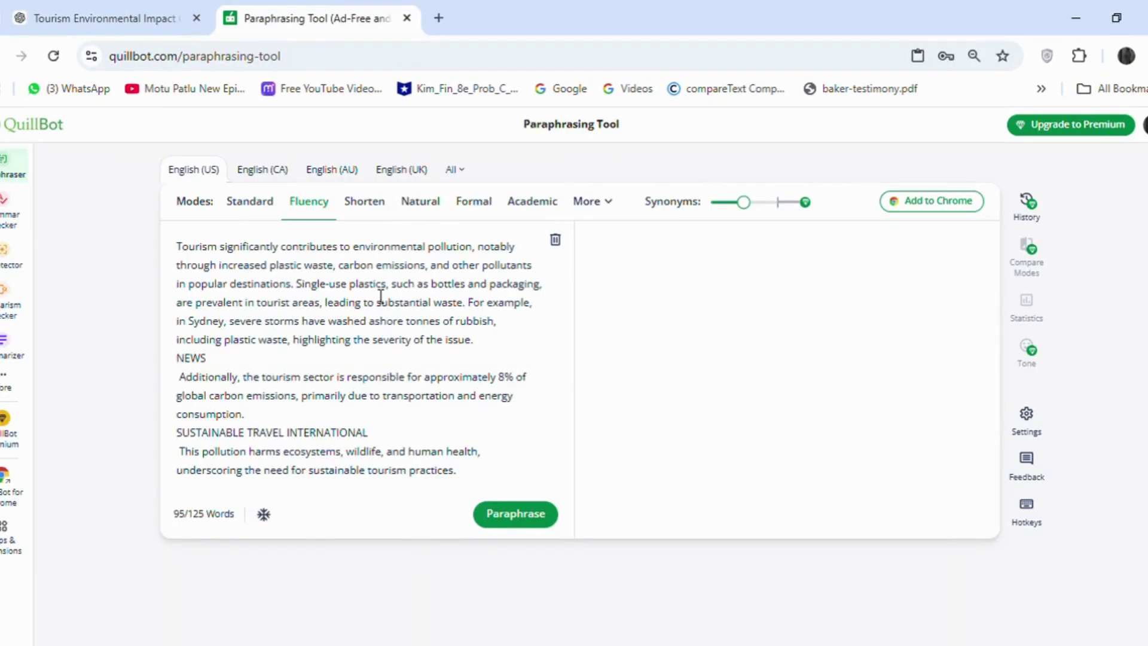
Delete the NEWS and SUSTAINABLE TRAVEL INTERNATIONAL labels, join the paragraphs, and paraphrase the text
drag(228, 372, 185, 361)
key(BackSpace)
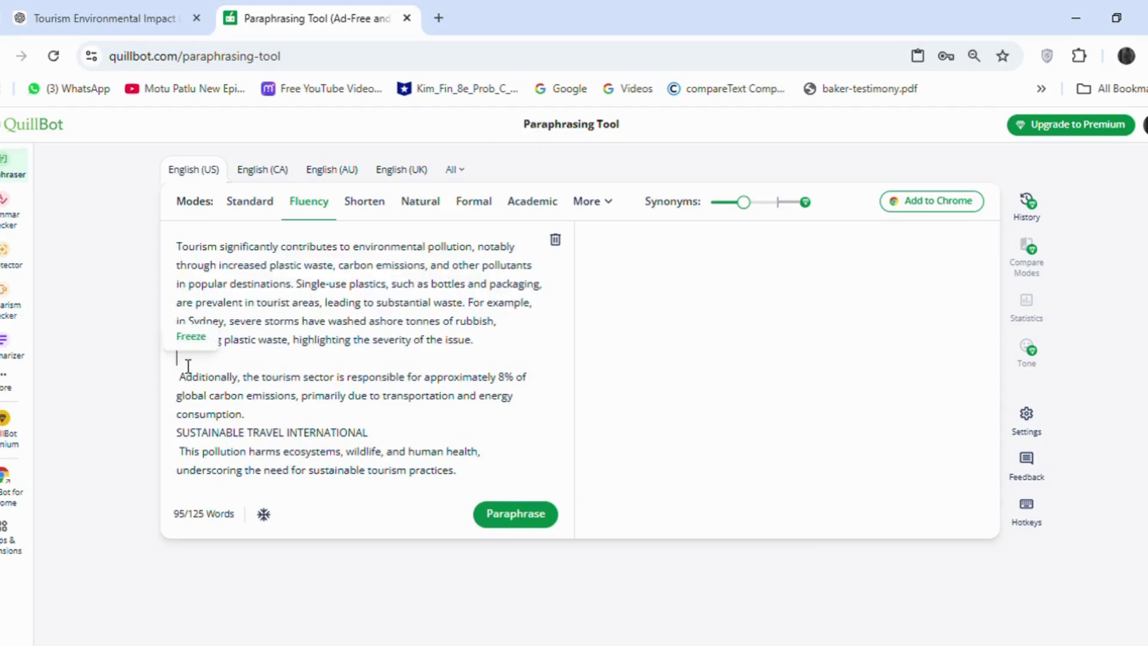
drag(401, 439, 187, 443)
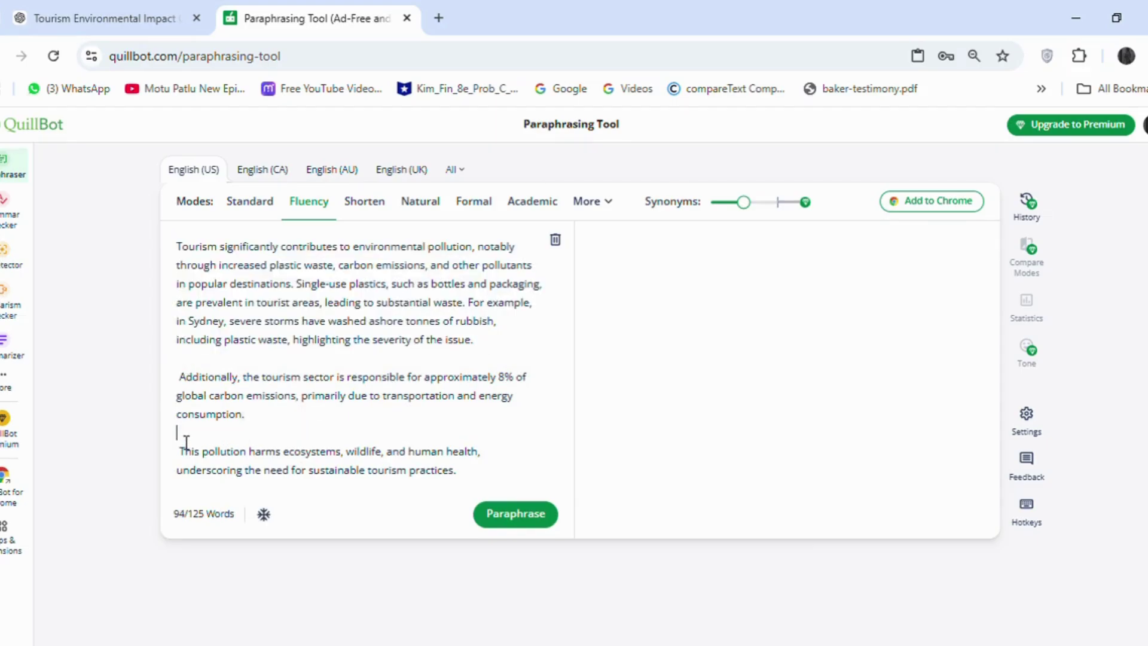
click(177, 378)
key(BackSpace)
key(BackSpace)
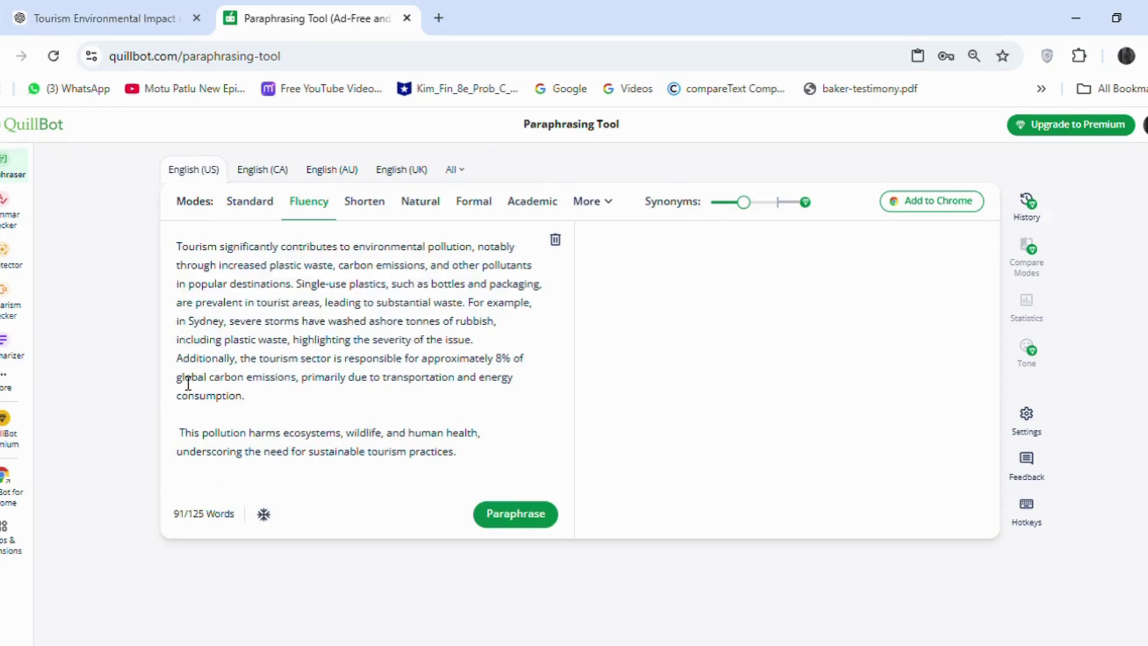
key(BackSpace)
key(BackSpace)
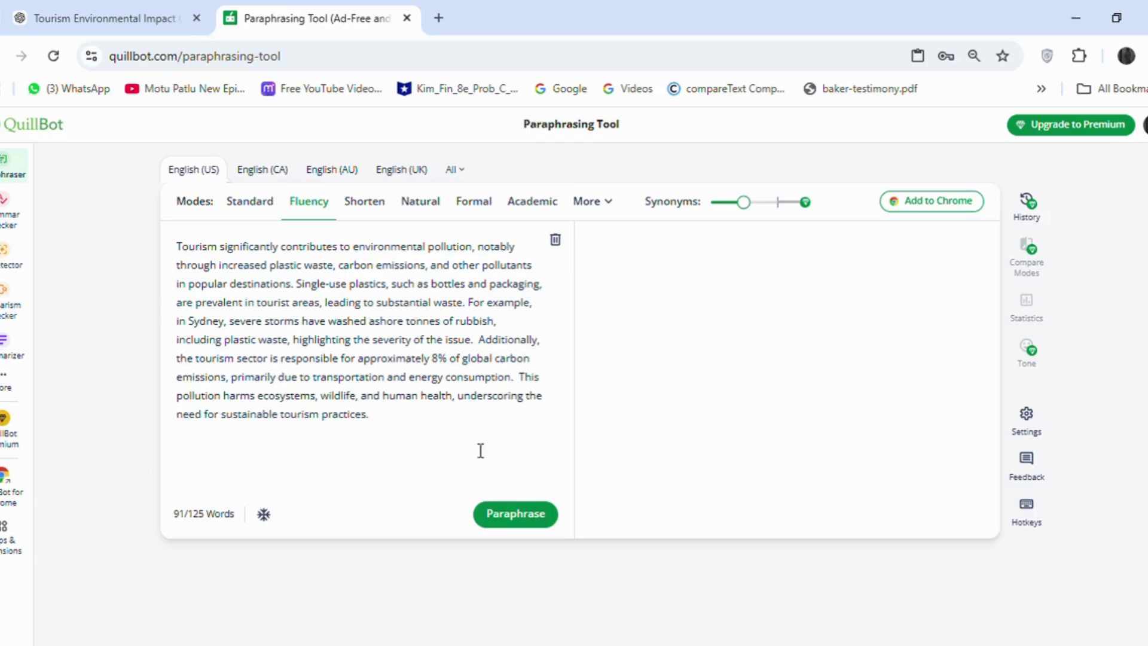
click(516, 521)
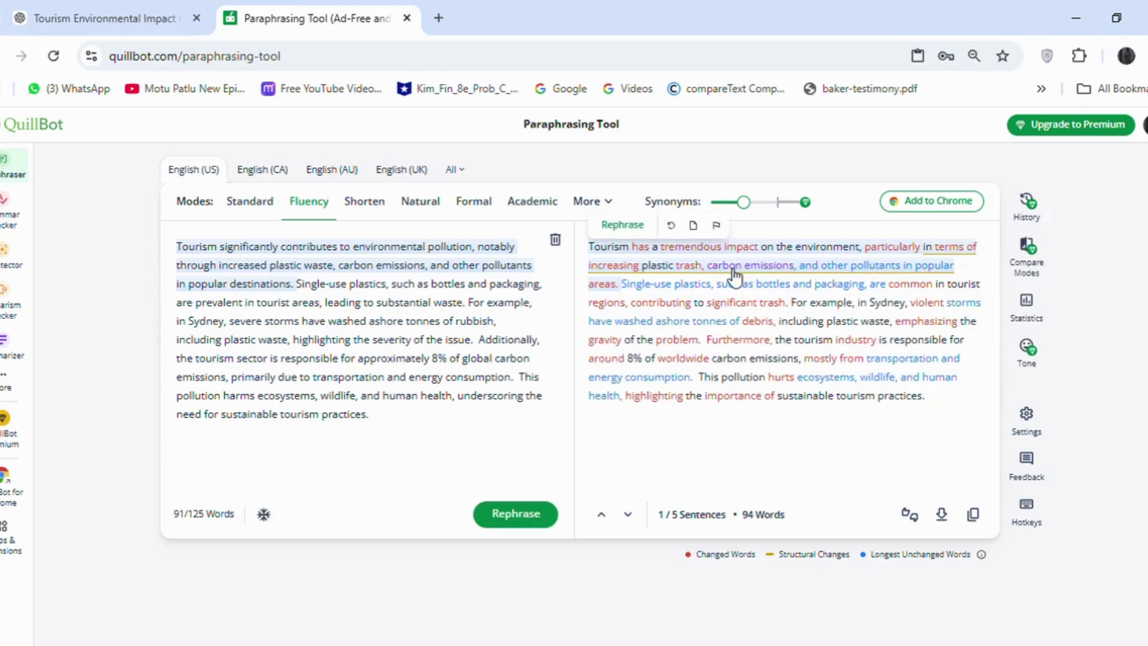
Delete 'tremendous' and use 'especially in', 'like' and 'substantial', keeping 'contributes'
drag(722, 248, 661, 248)
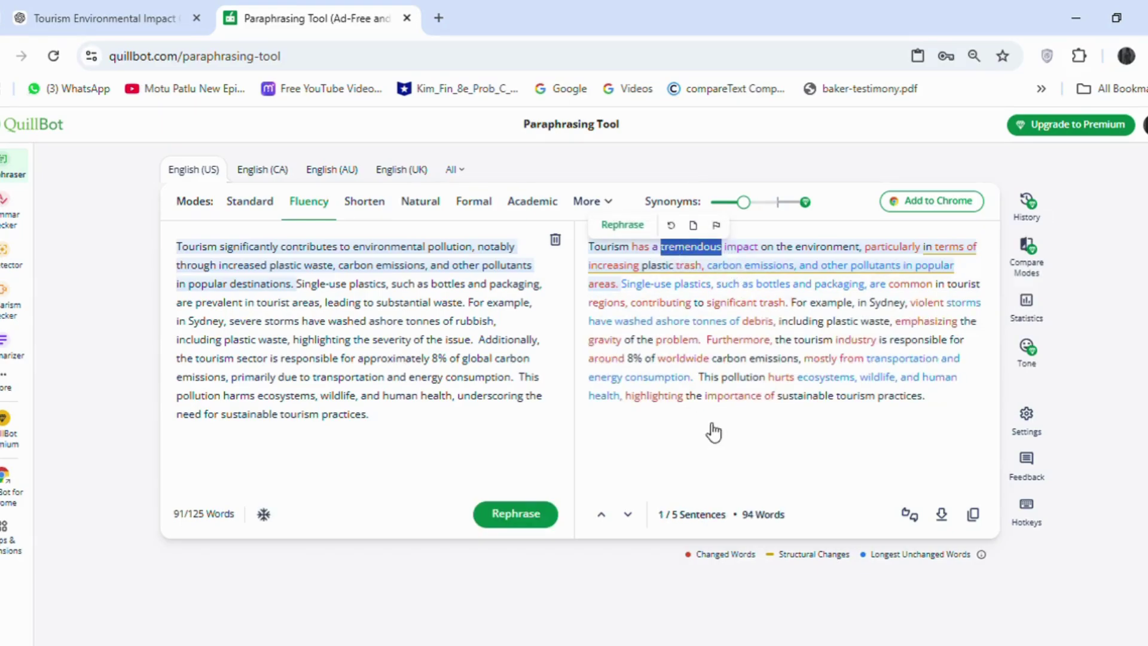
key(BackSpace)
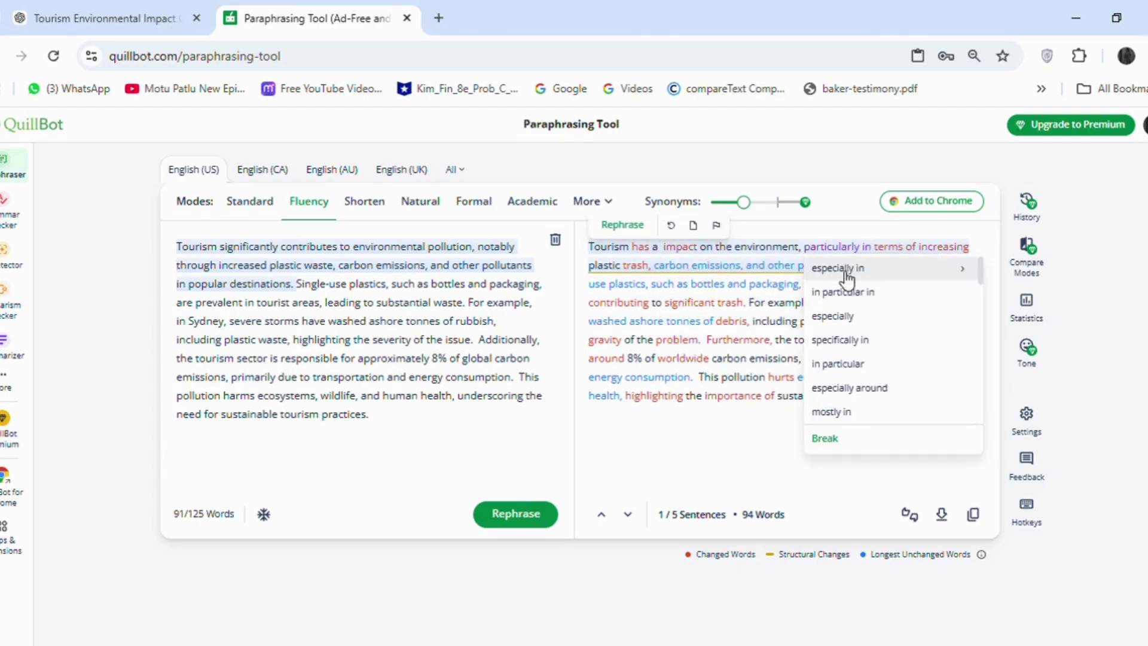
click(845, 272)
click(670, 286)
click(686, 340)
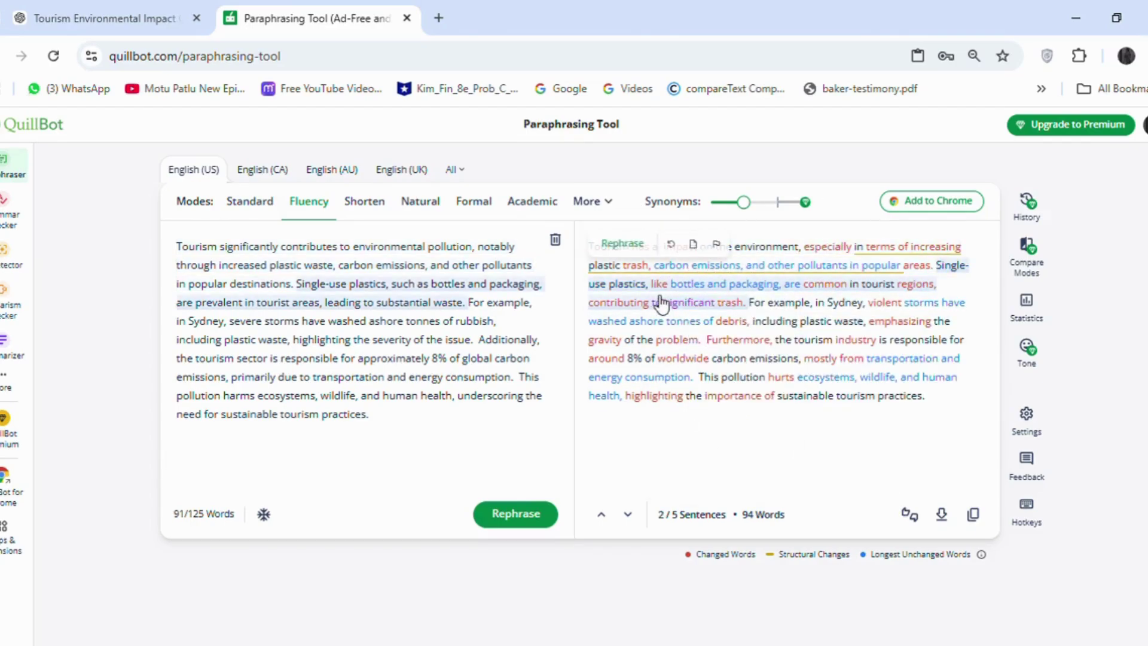
click(687, 302)
click(716, 330)
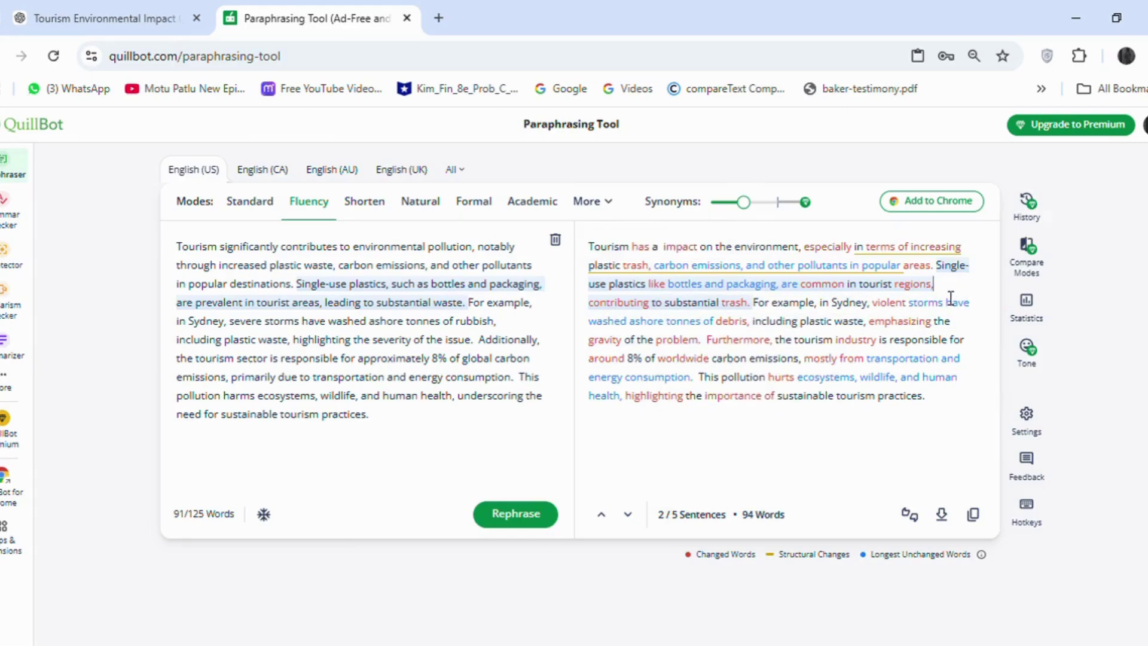
click(664, 303)
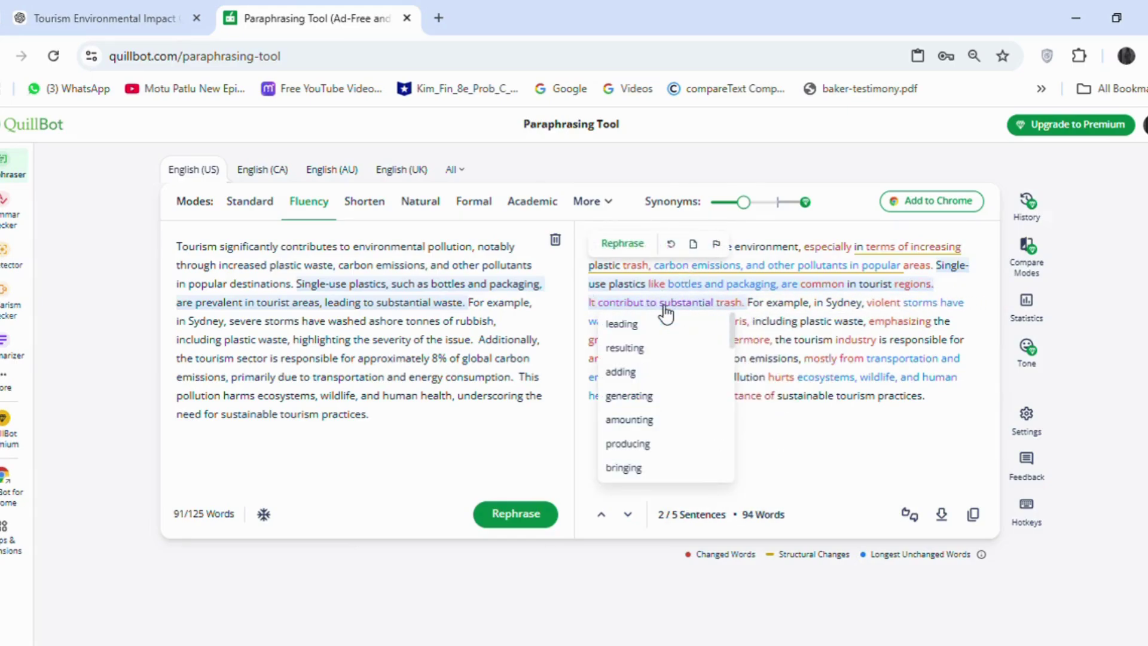
click(878, 463)
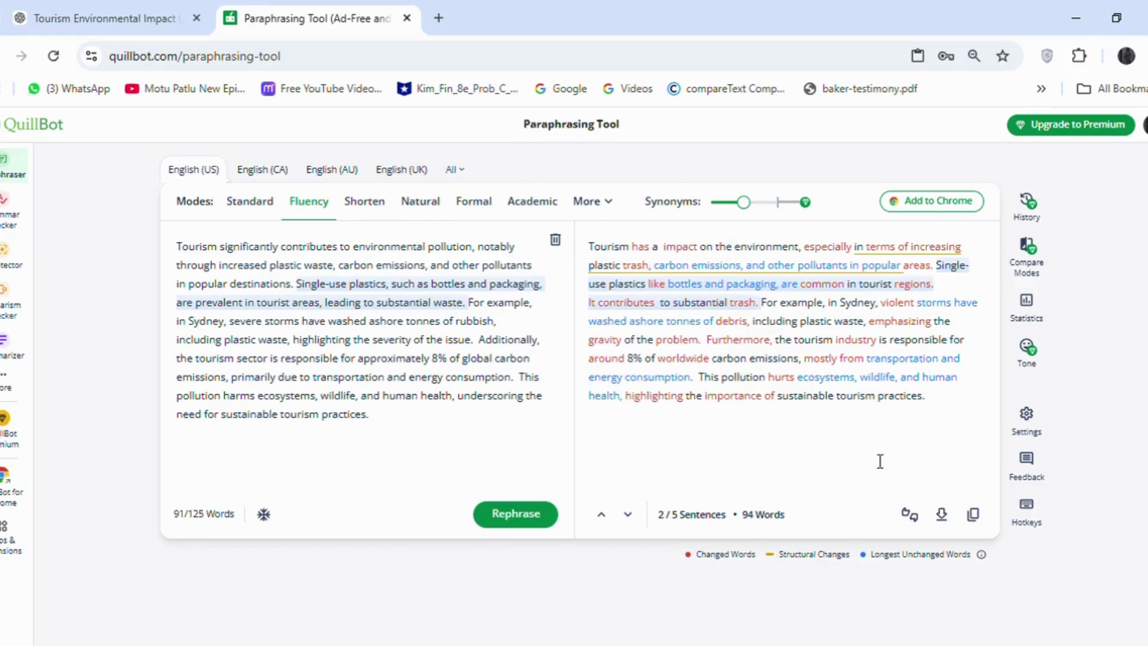
Change 'violent storms' to 'strong winds', 'emphasizing' to 'highlighting', 'the gravity' to 'the seriousness', 'hurts' to 'harms'
click(895, 303)
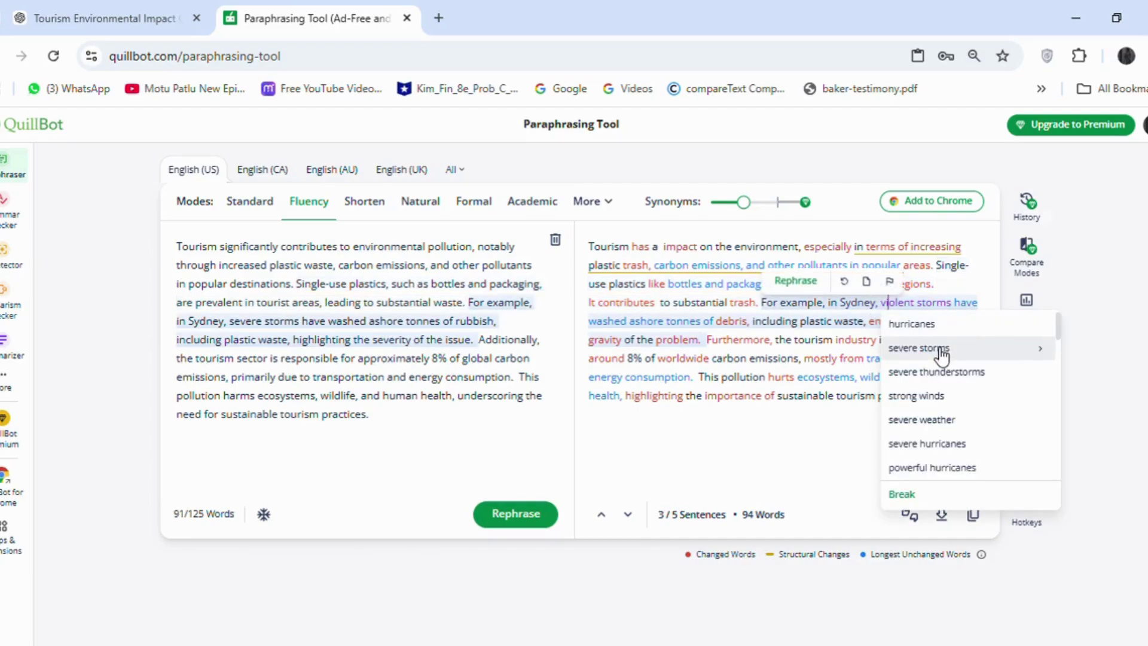
click(936, 397)
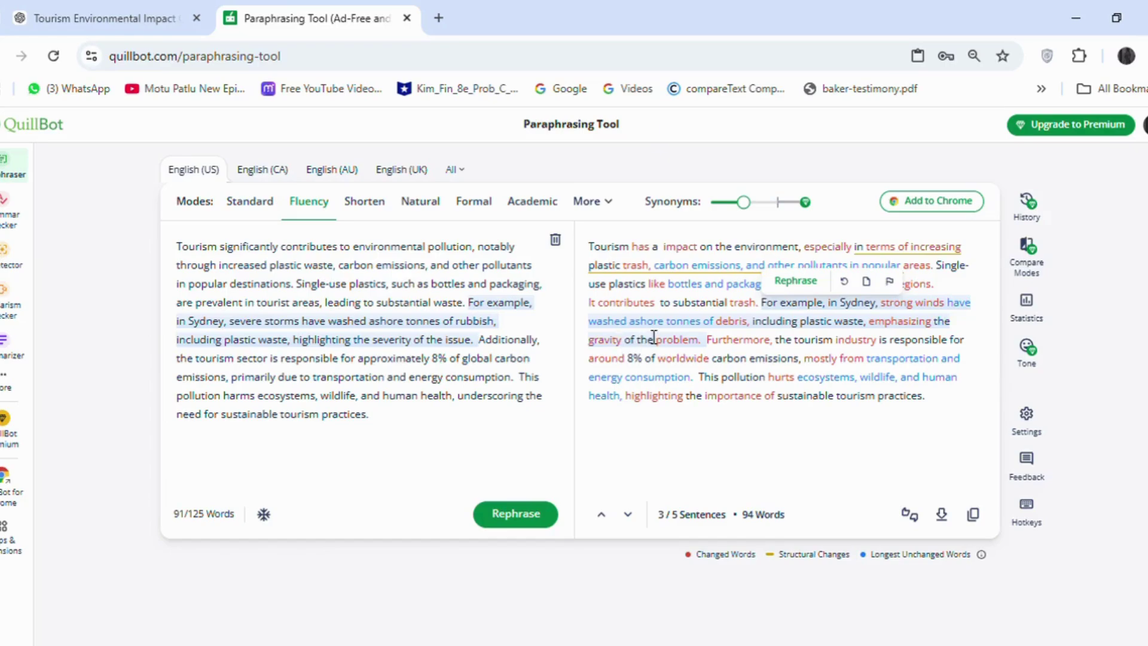
click(775, 321)
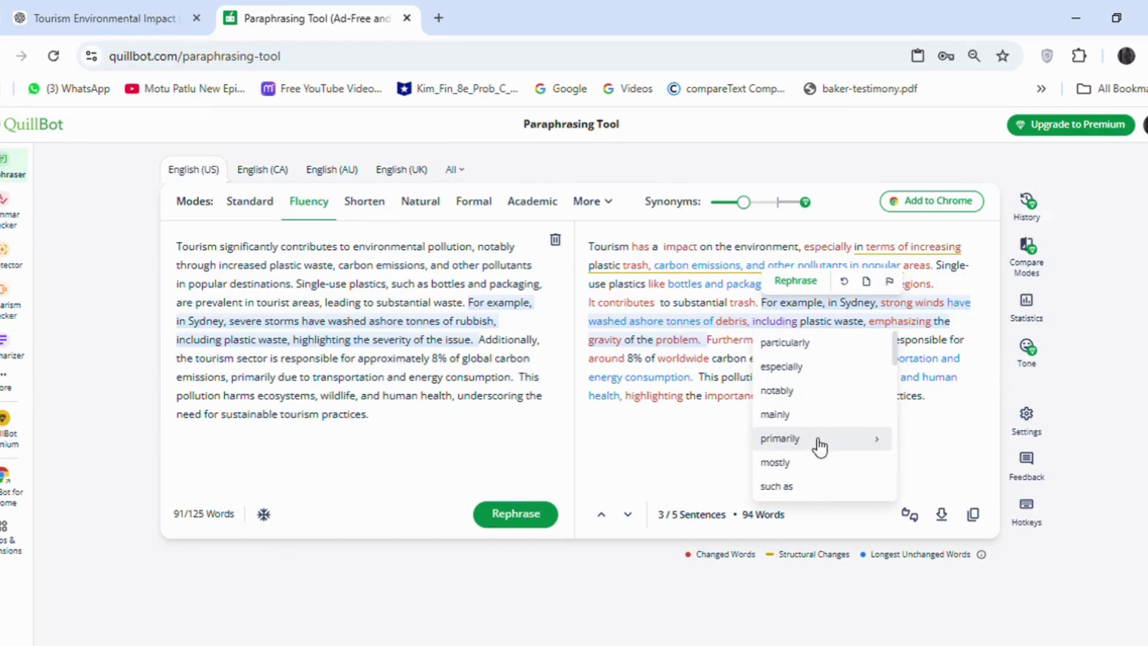
click(953, 446)
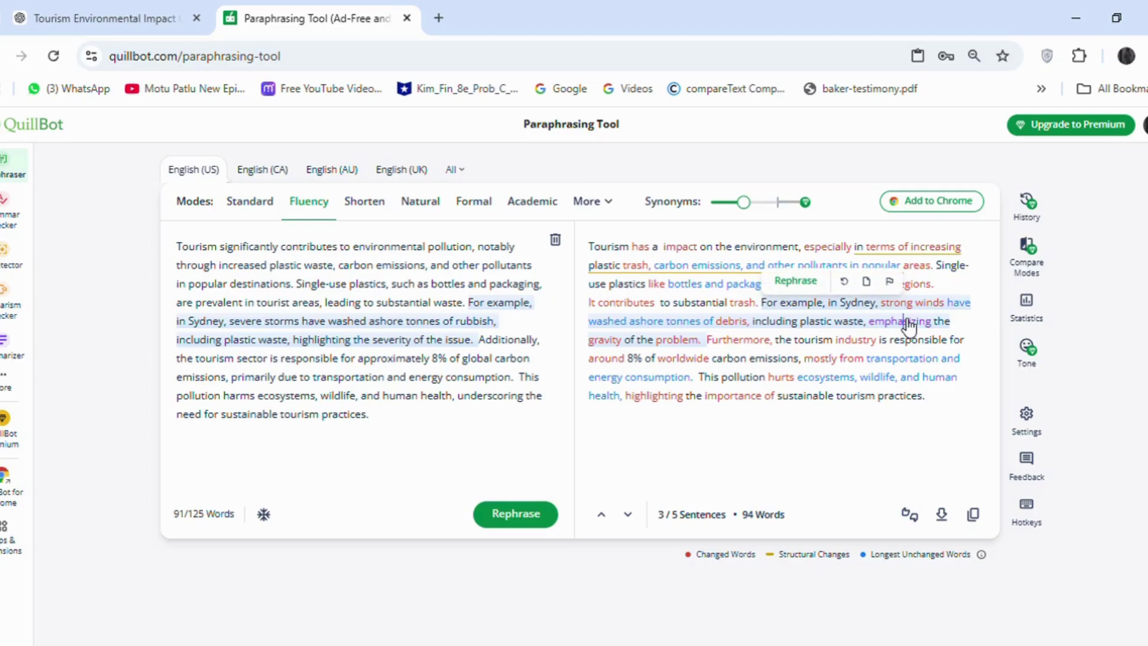
click(898, 323)
click(933, 345)
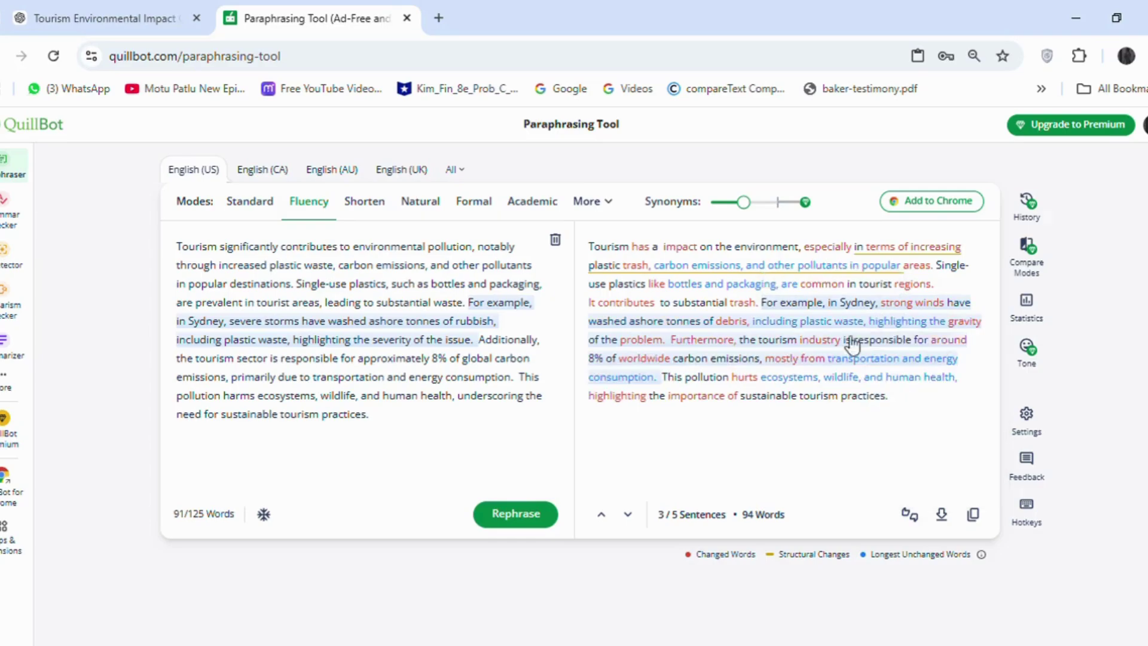
click(959, 324)
click(990, 390)
click(739, 379)
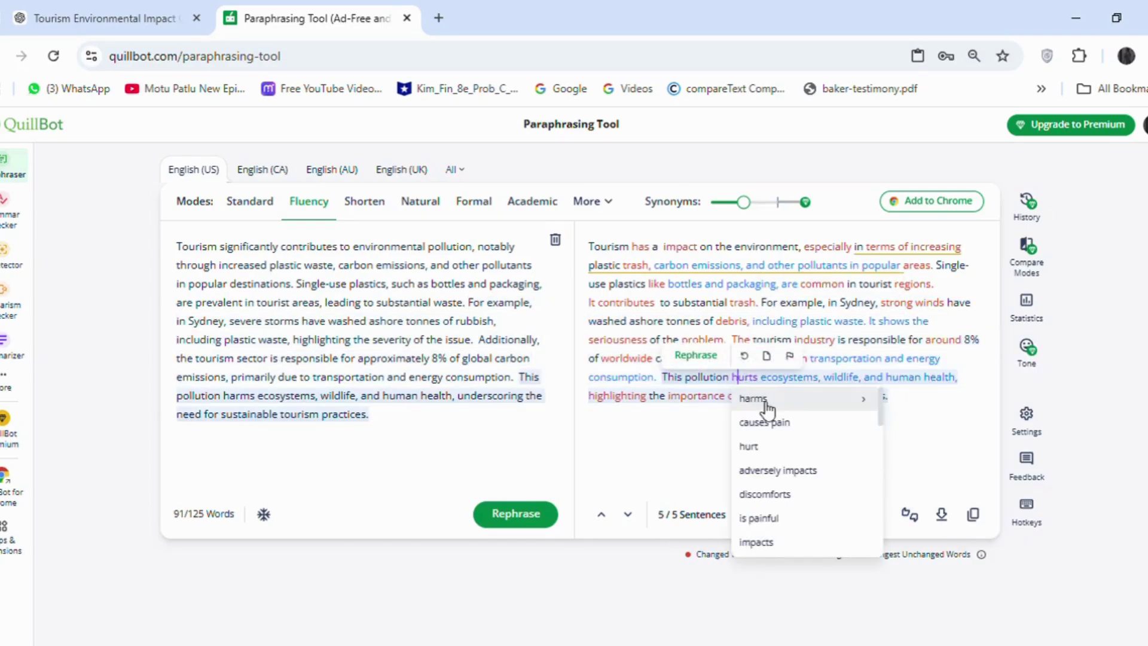
click(765, 402)
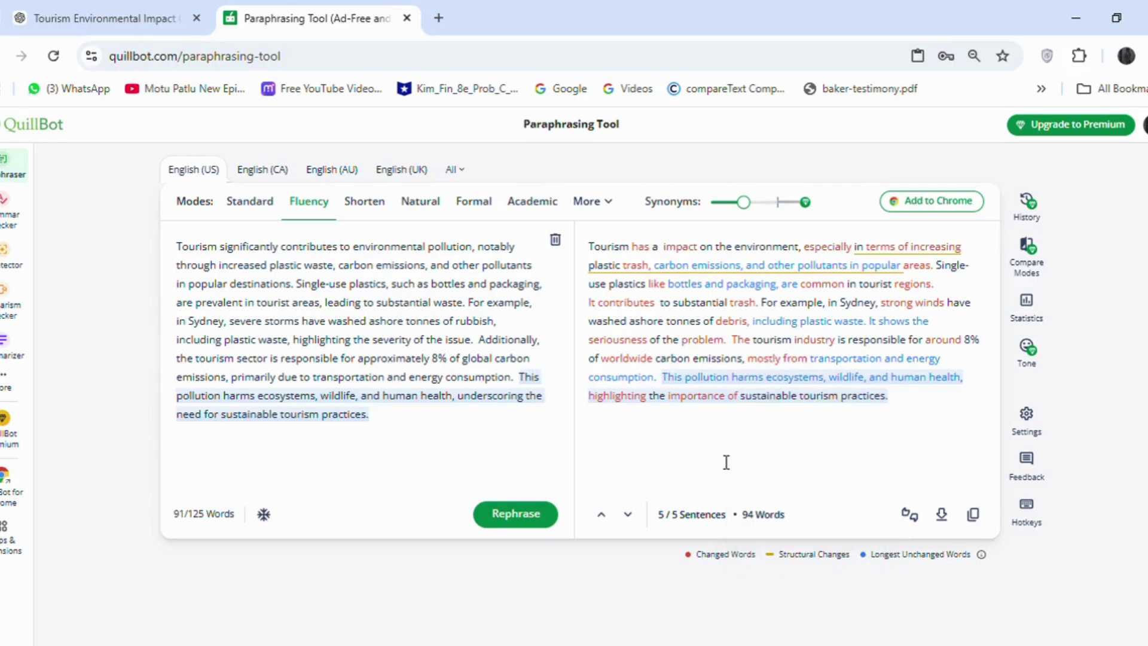
Delete the closing clause about sustainable practices and copy the finished paraphrase
drag(725, 462, 962, 378)
key(BackSpace)
click(974, 514)
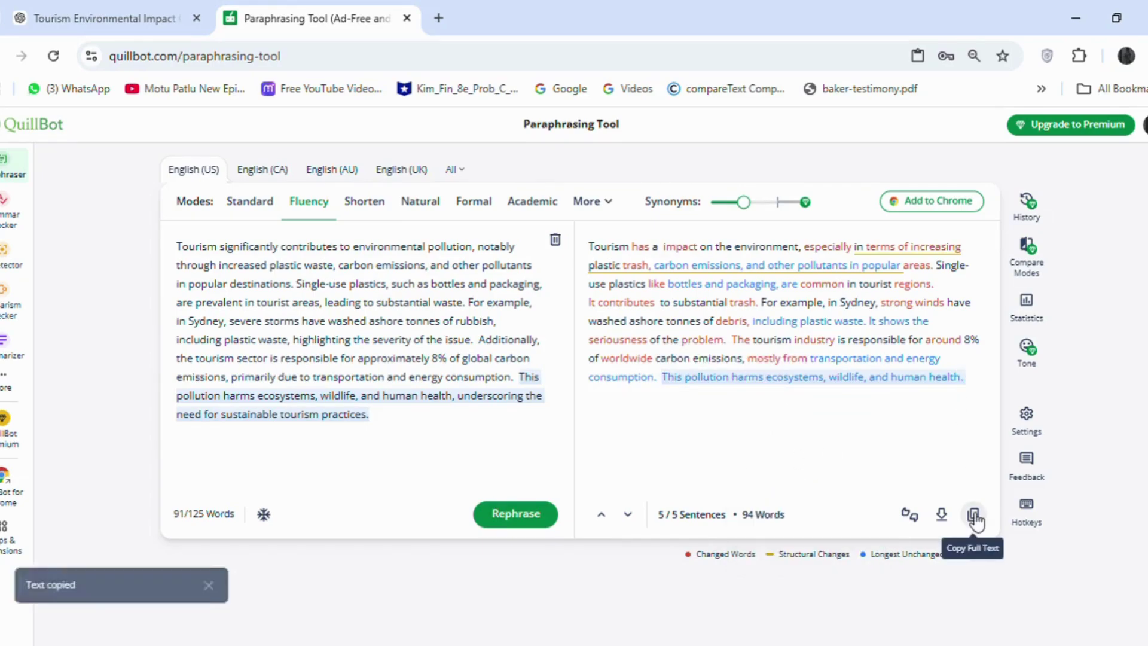
click(1075, 17)
Remove the extra space after 'contributes', delete 'pollutants in popular areas', and replace the comma after 'trash' with 'and'
click(678, 461)
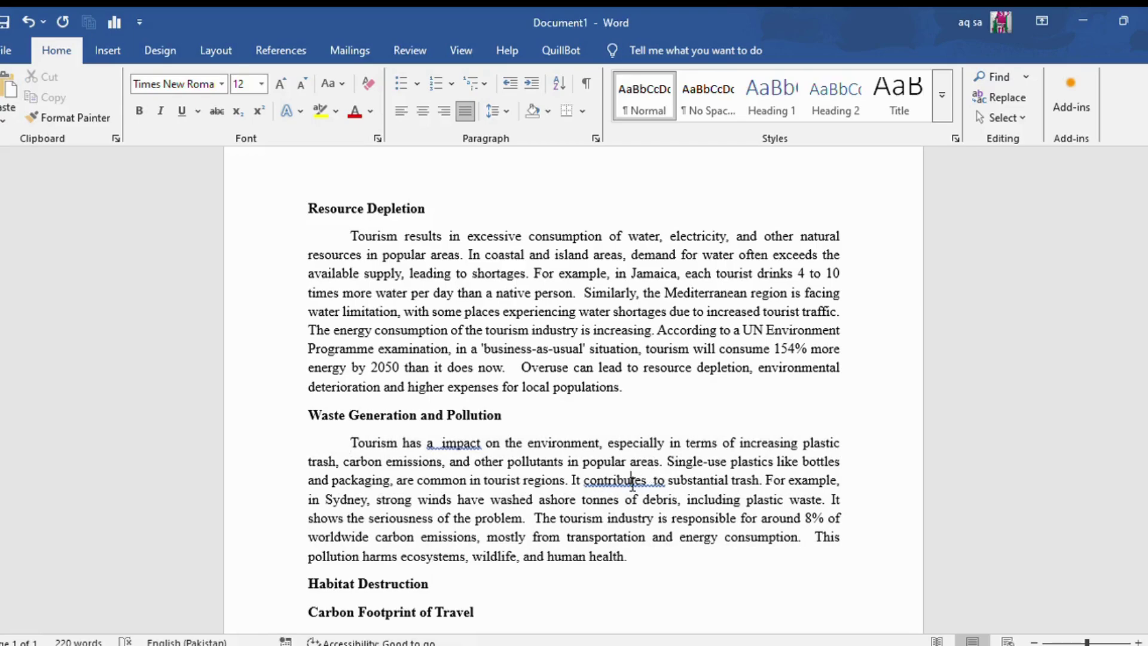
key(BackSpace)
drag(468, 344, 660, 344)
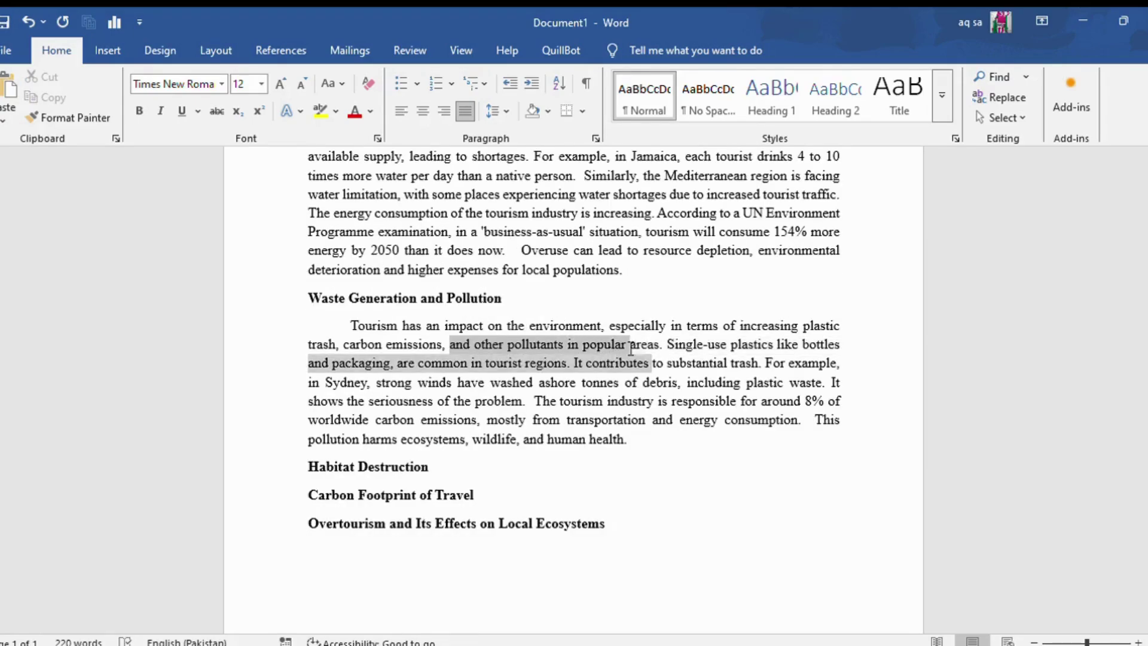
key(BackSpace)
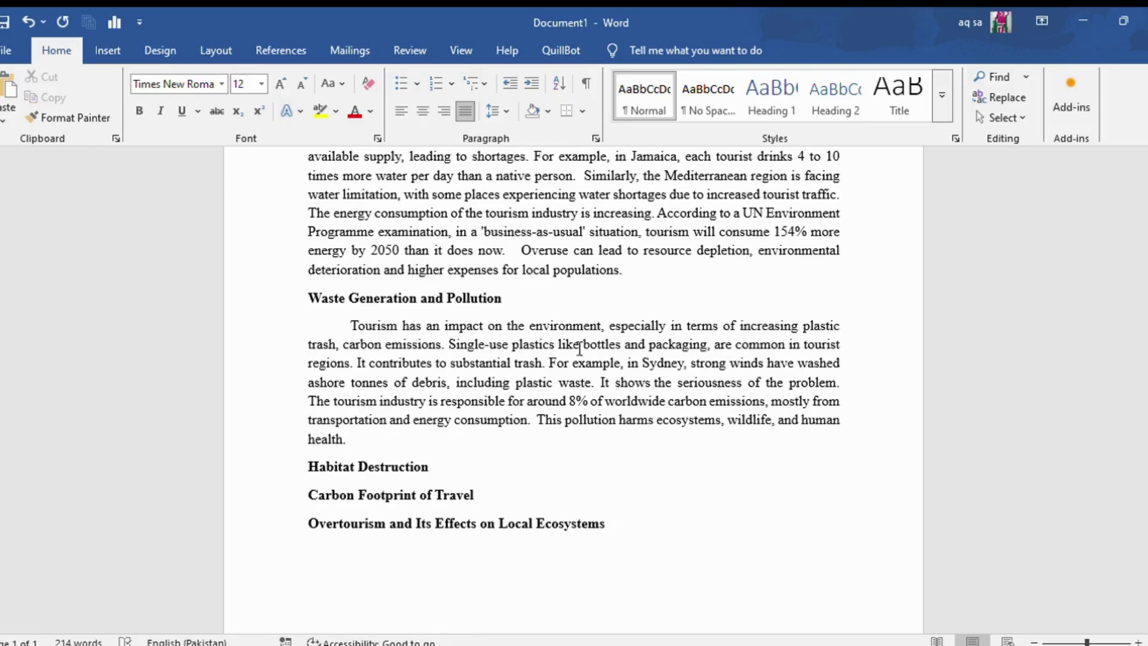
key(BackSpace)
key(BackSpace)
text(and)
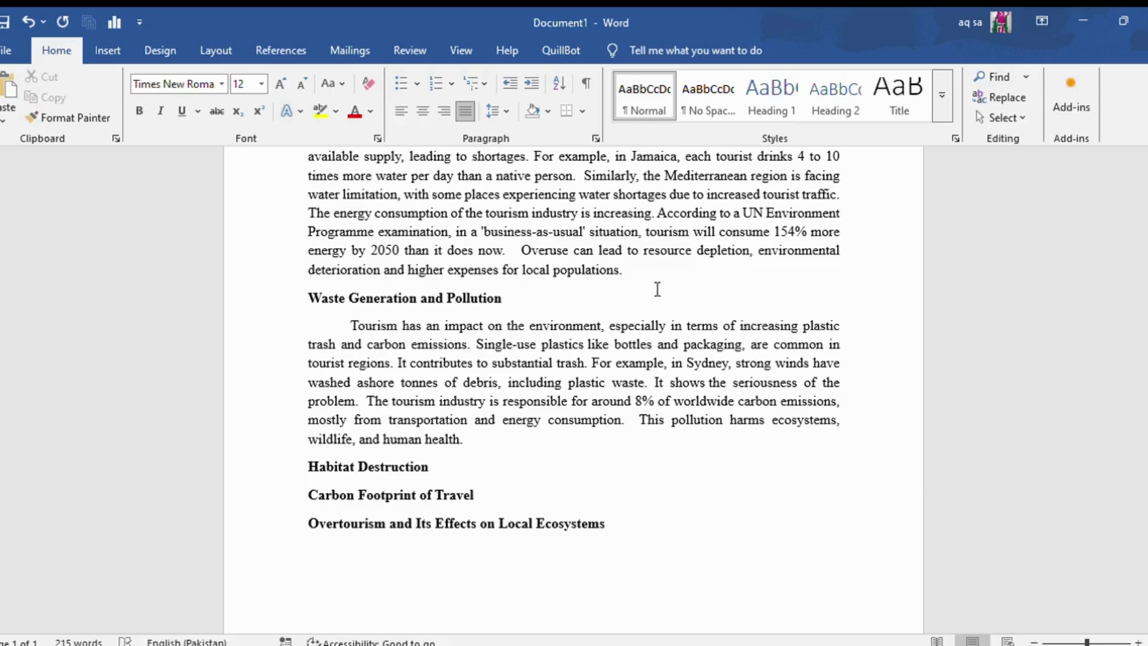
Delete 'especially' and the comma after 'packaging', and replace 'For example, in' with 'In'
drag(668, 328, 604, 328)
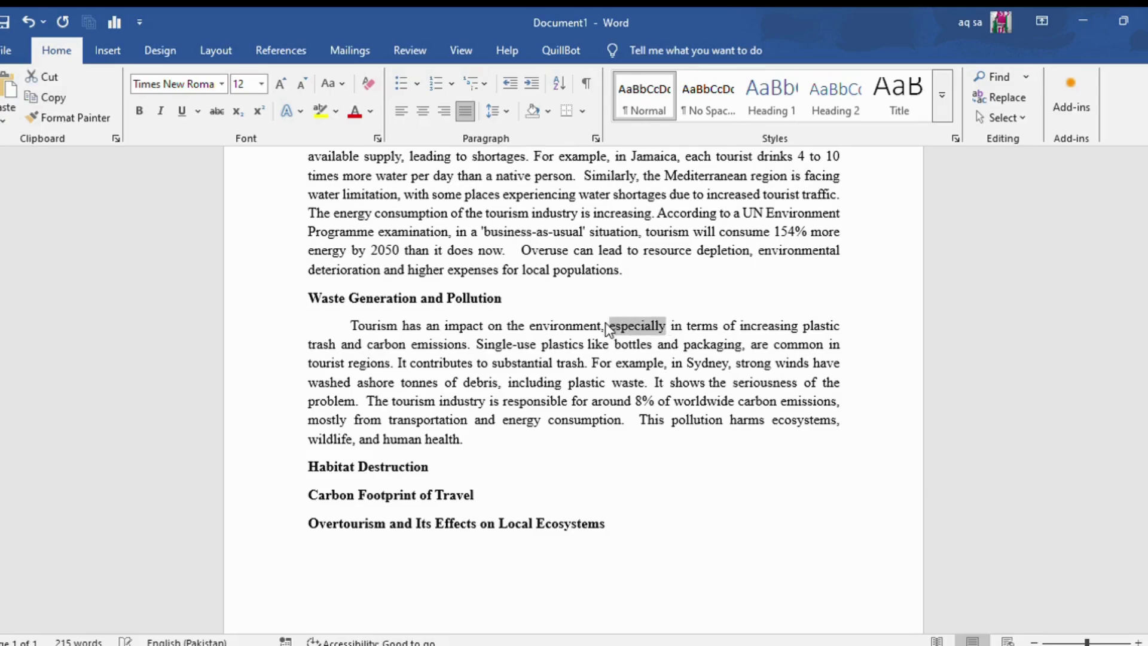
key(BackSpace)
key(BackSpace)
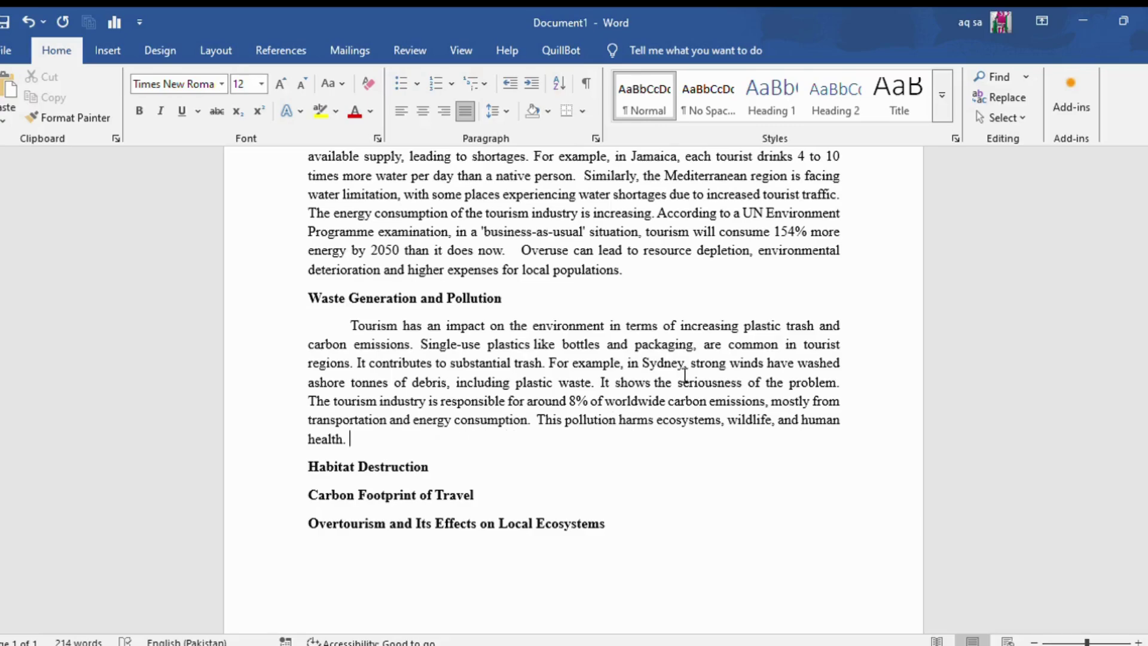
click(704, 345)
key(BackSpace)
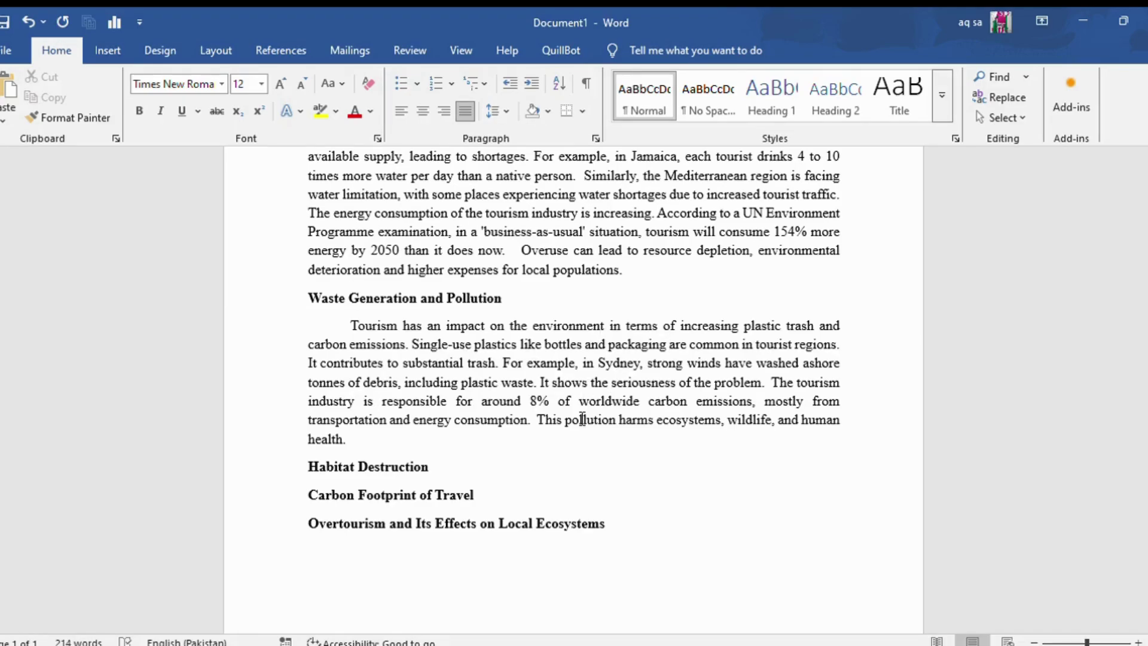
drag(597, 361, 503, 363)
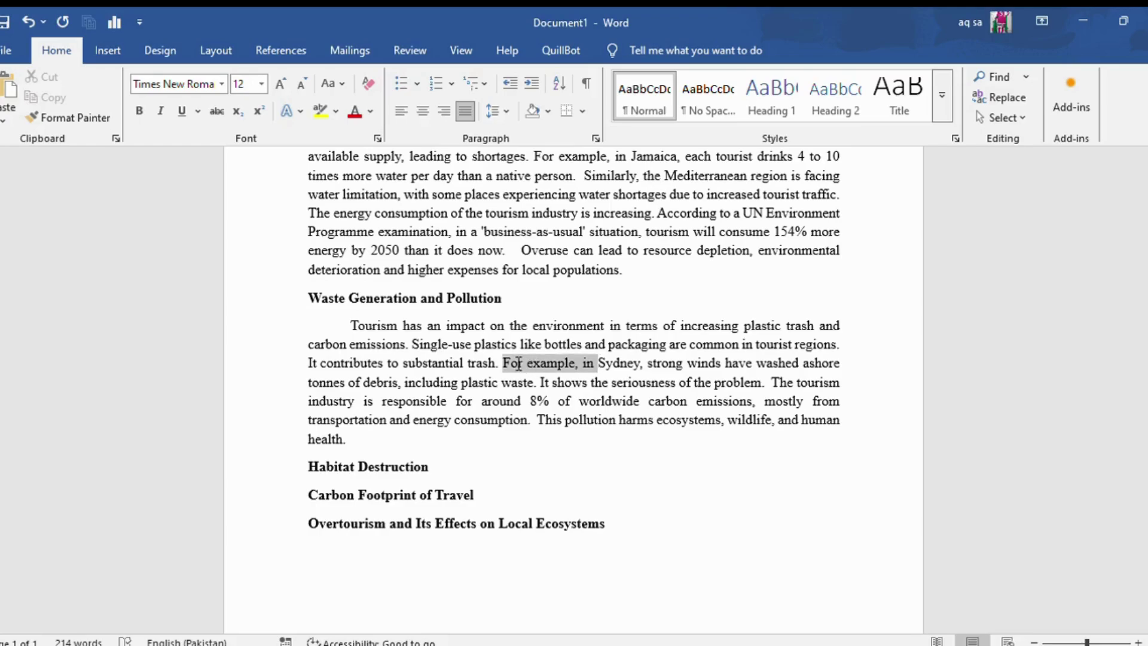
key(BackSpace)
text(In)
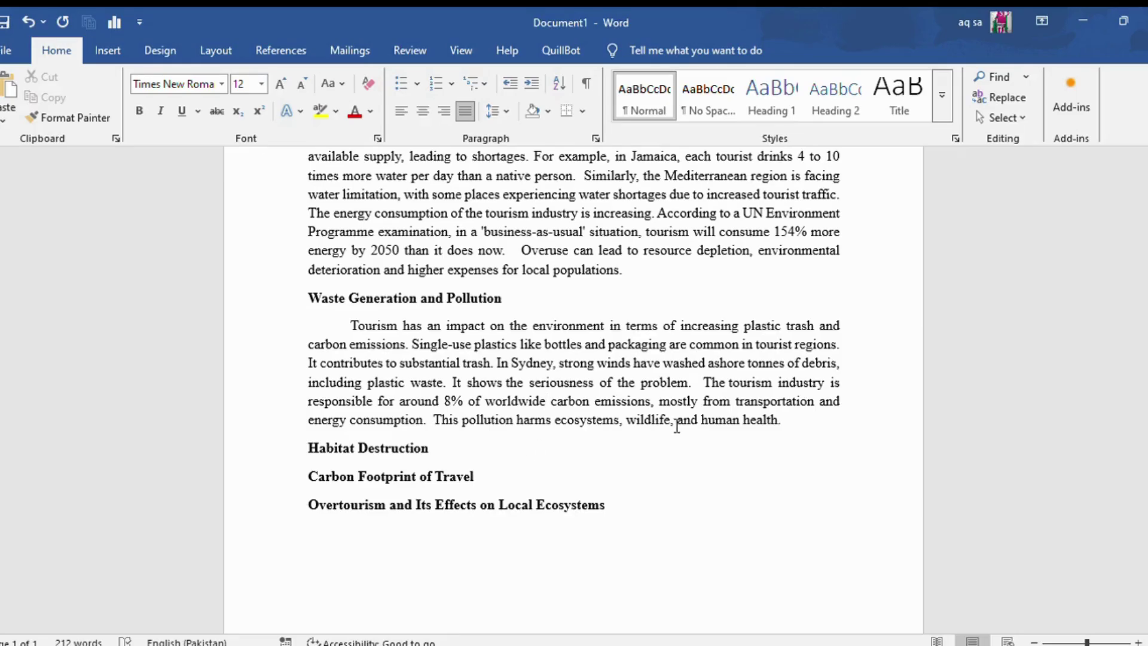
key(alt+Tab)
Paste ChatGPT's habitat-damage text into QuillBot and delete the WIKIPEDIA and THE GUARDIAN labels
click(108, 9)
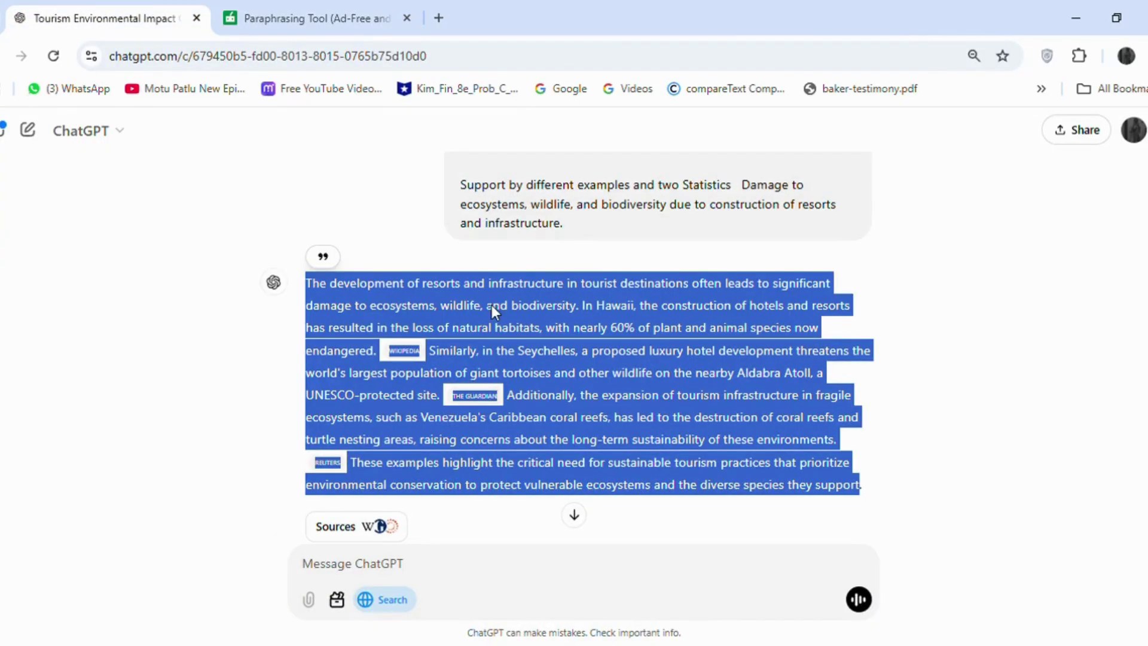
click(356, 3)
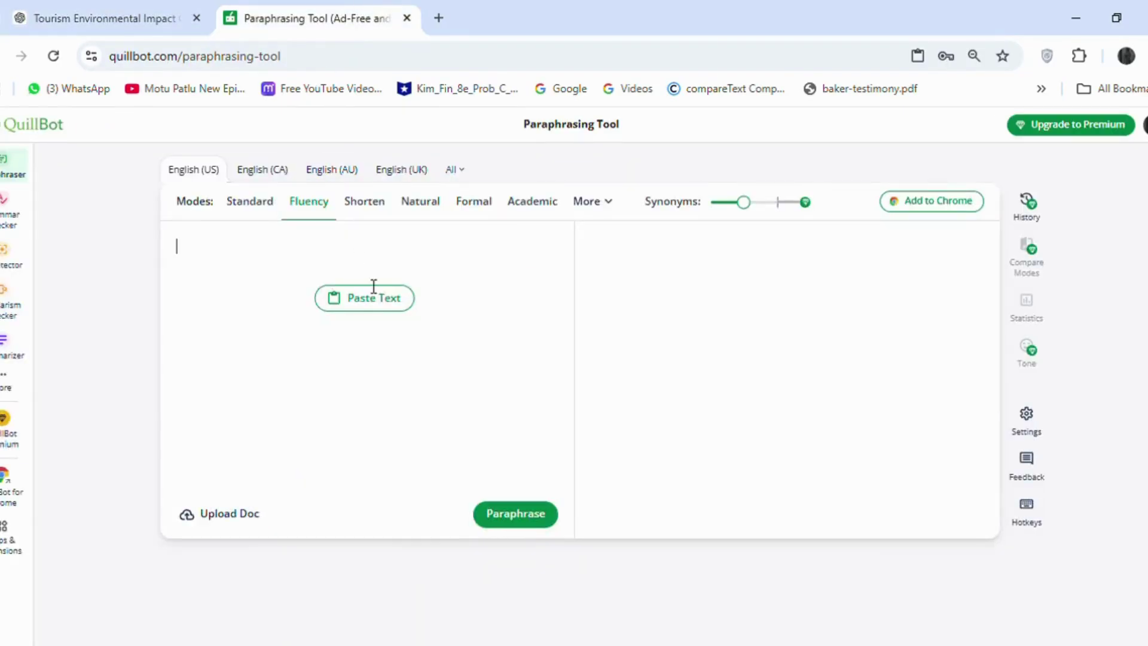
click(385, 305)
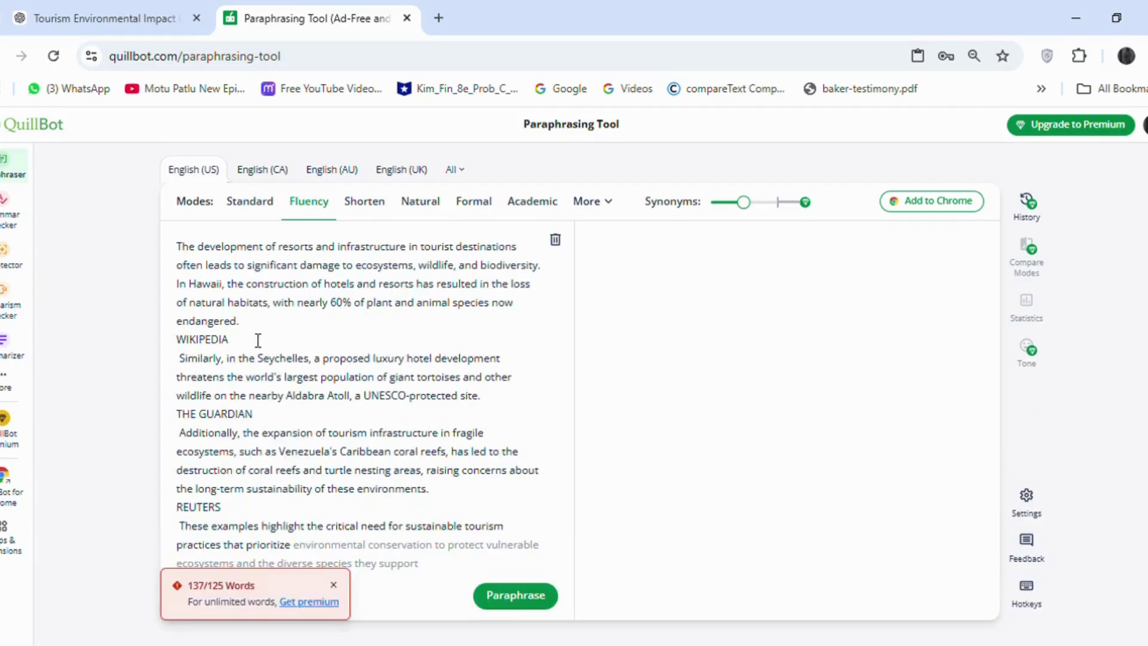
drag(232, 340, 179, 341)
key(BackSpace)
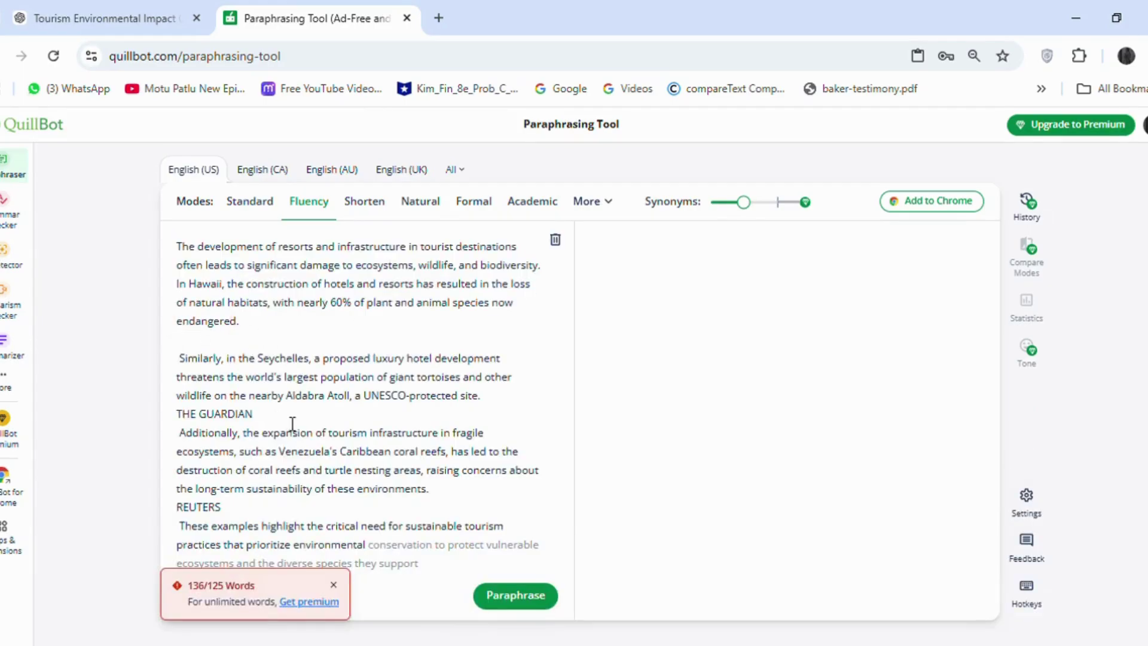
drag(293, 424, 192, 427)
key(BackSpace)
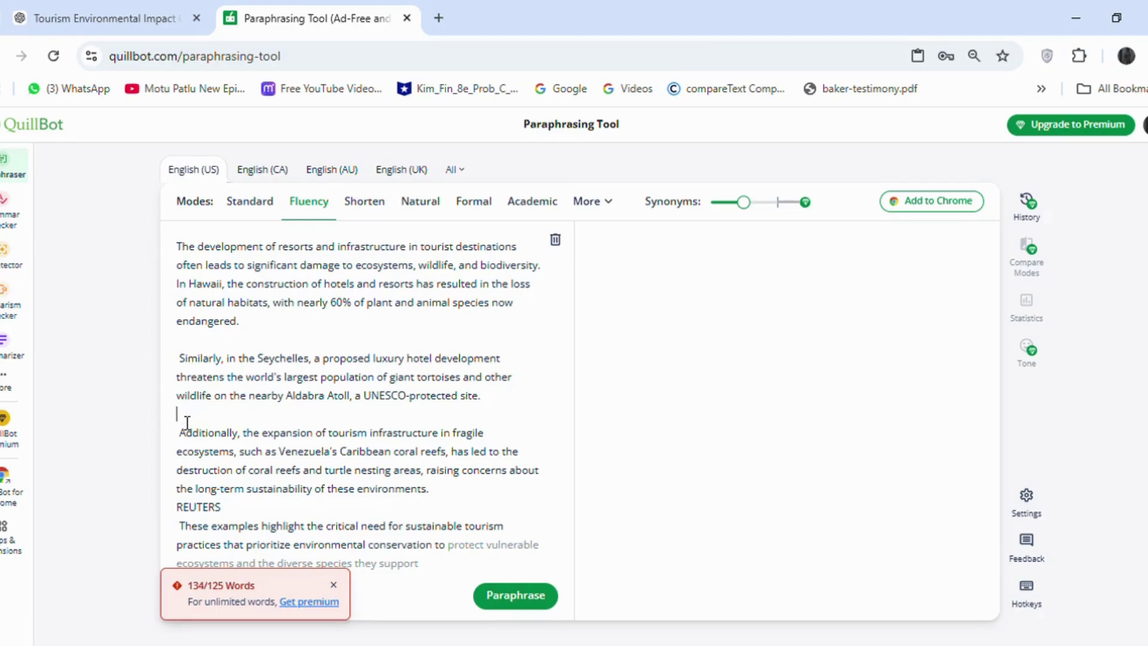
Remove the REUTERS label, join the paragraphs, and delete the final 'These examples' sentence
click(186, 365)
key(BackSpace)
key(BackSpace)
key(BackSpace)
key(BackSpace)
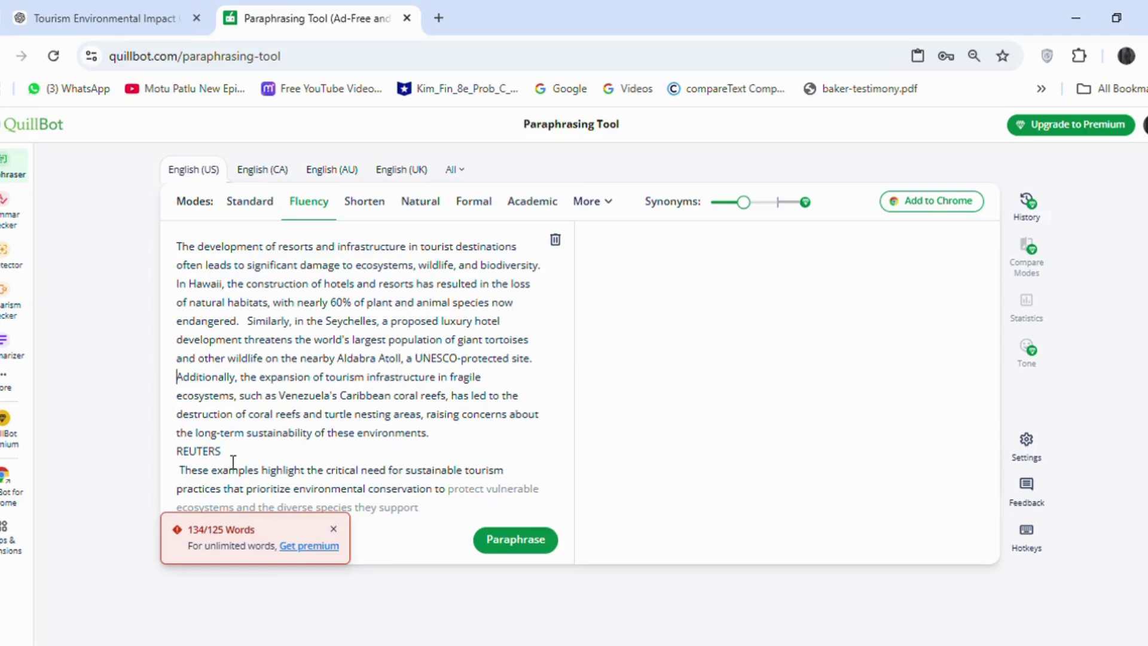
drag(232, 456, 183, 456)
key(BackSpace)
click(187, 476)
key(BackSpace)
key(BackSpace)
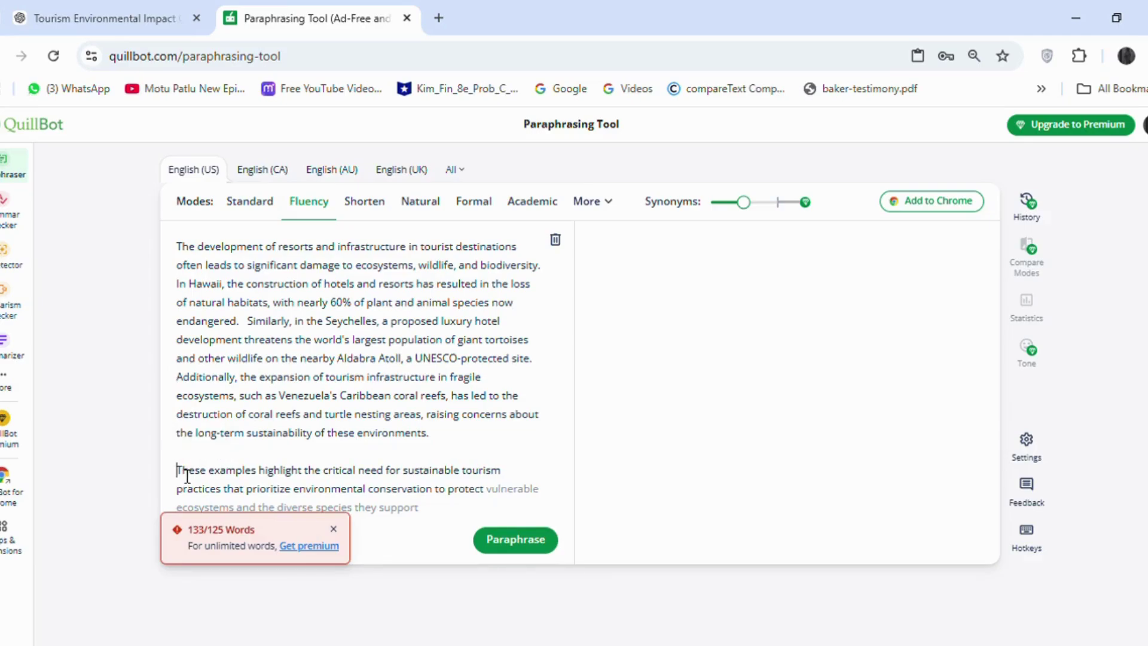
drag(428, 494, 185, 465)
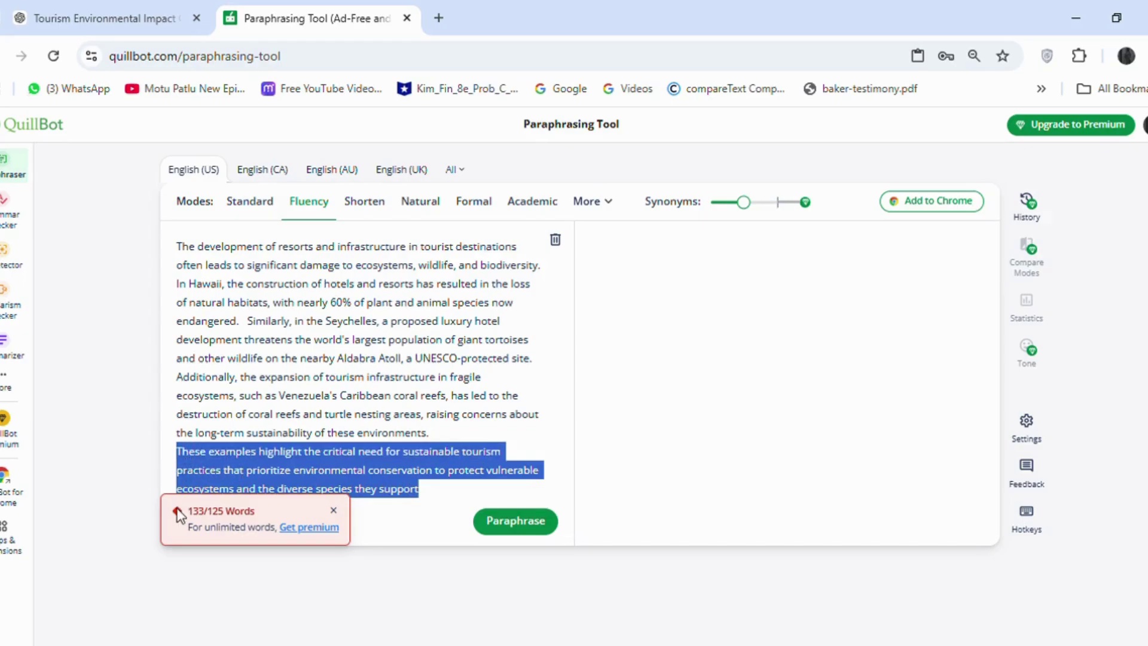
key(BackSpace)
Paraphrase the trimmed paragraph and swap in 'development', 'a planned' and 'affects'
click(535, 522)
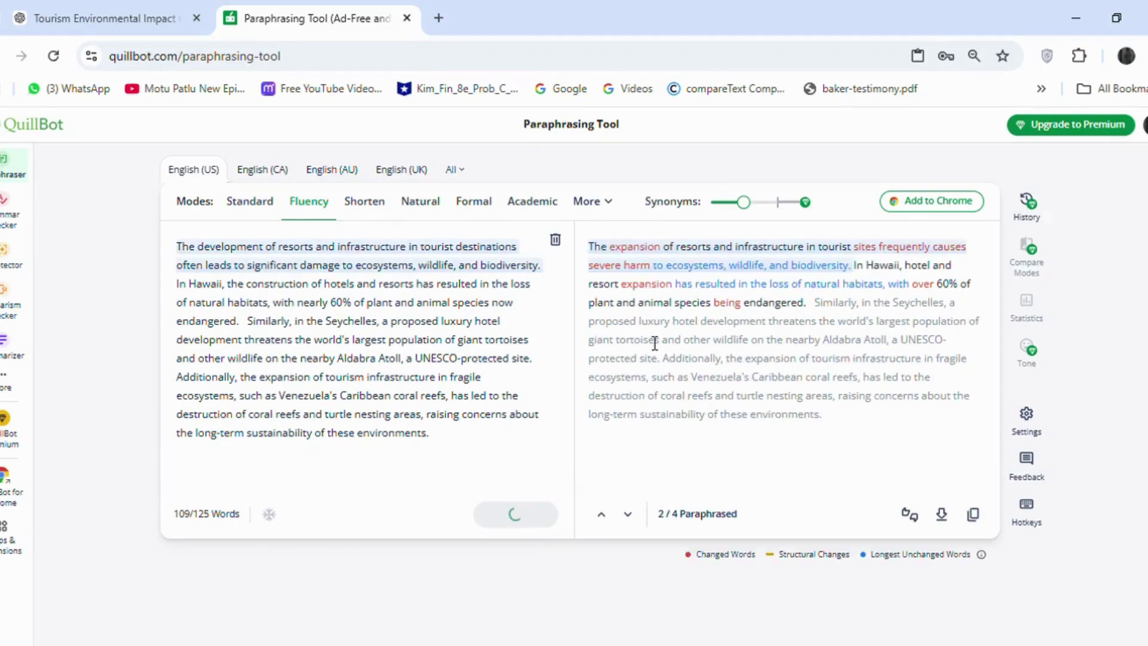
click(621, 246)
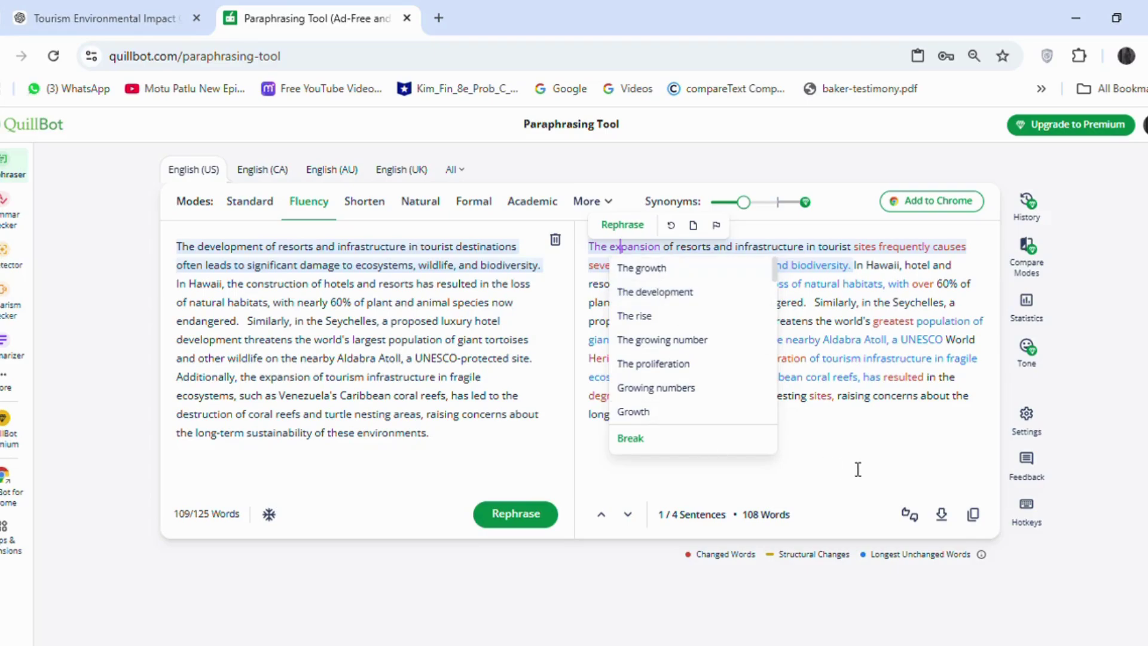
click(837, 416)
click(930, 266)
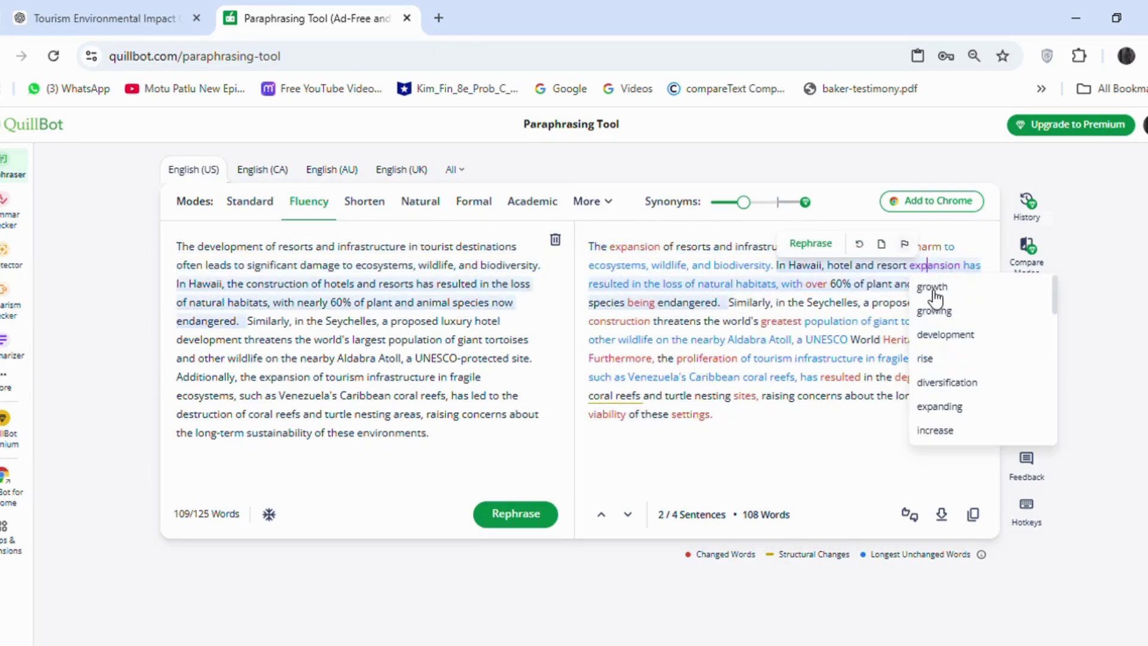
click(956, 338)
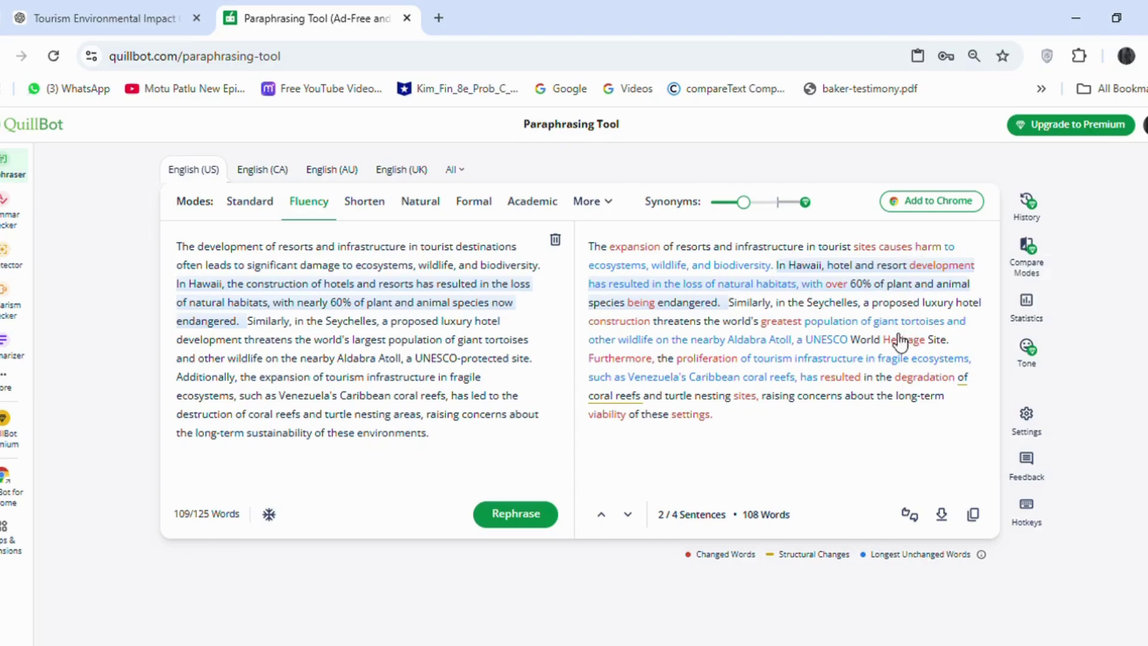
click(616, 284)
click(634, 377)
click(894, 302)
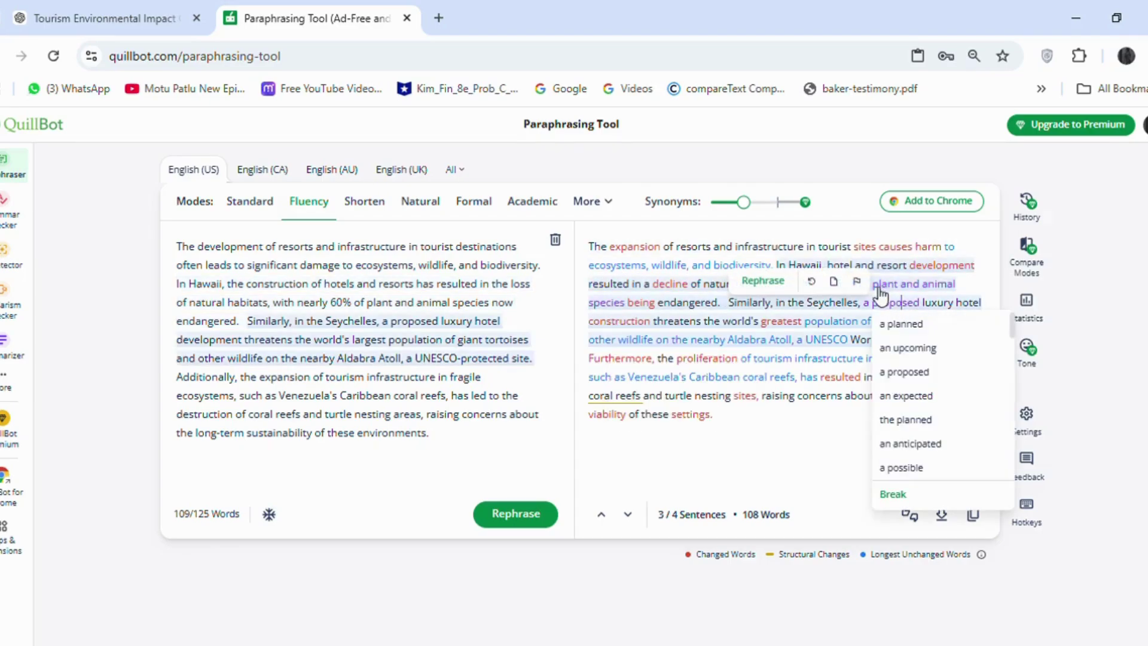
click(910, 327)
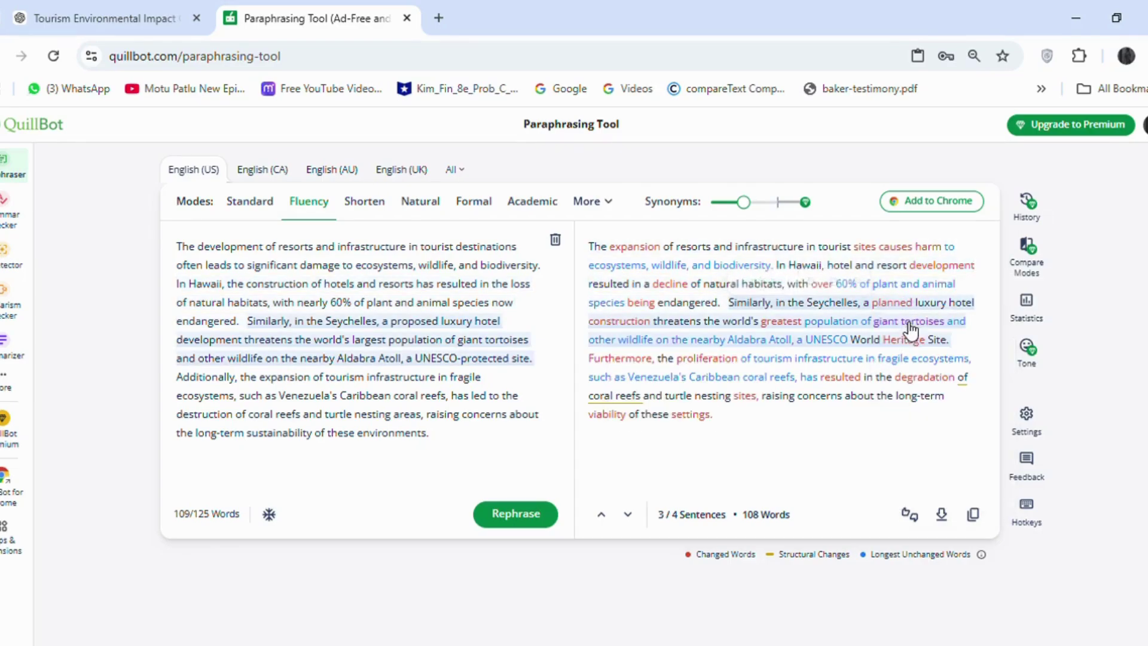
click(654, 320)
click(675, 342)
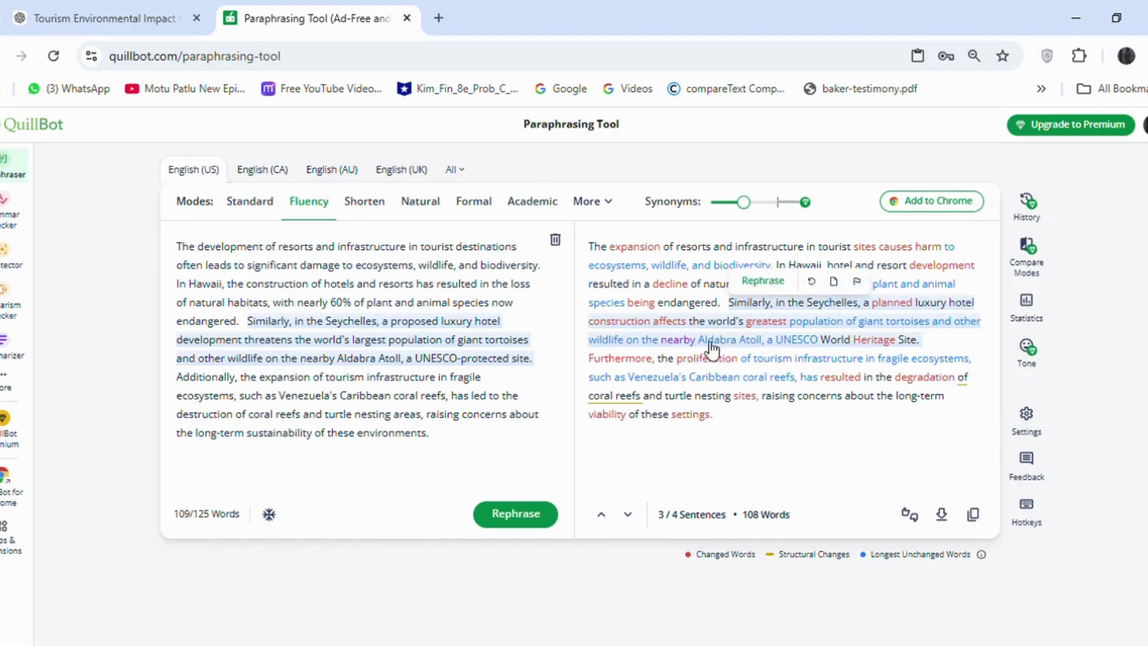
Replace 'proliferation' with 'the increase' and change 'Furthermore, the' to 'The'
click(911, 328)
click(828, 442)
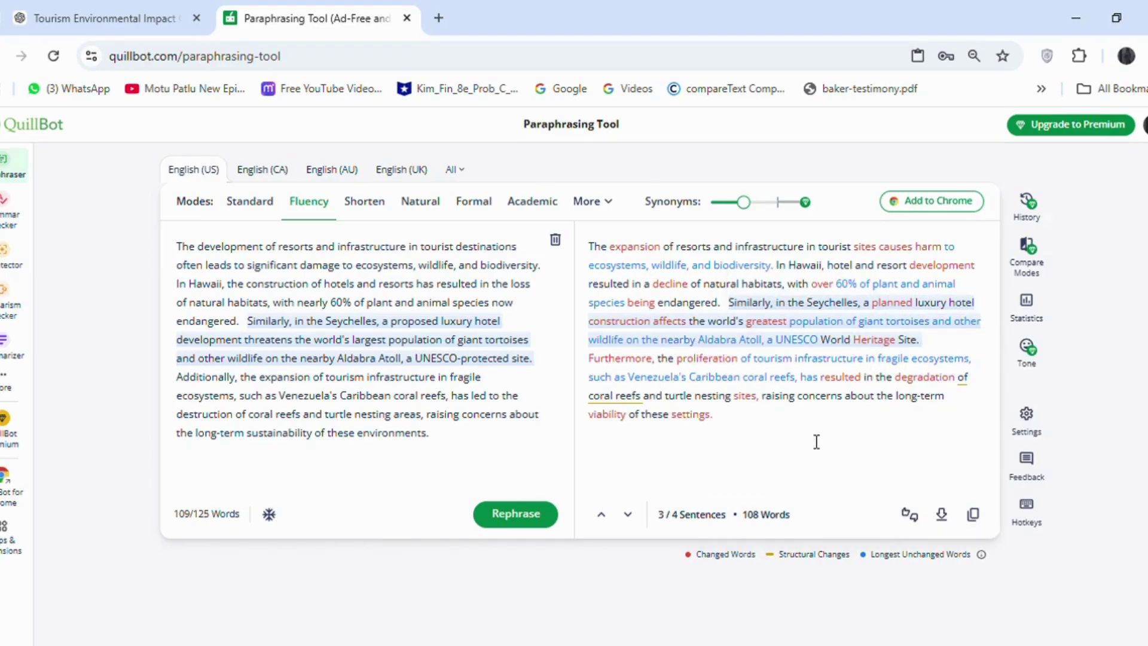
click(697, 361)
click(687, 378)
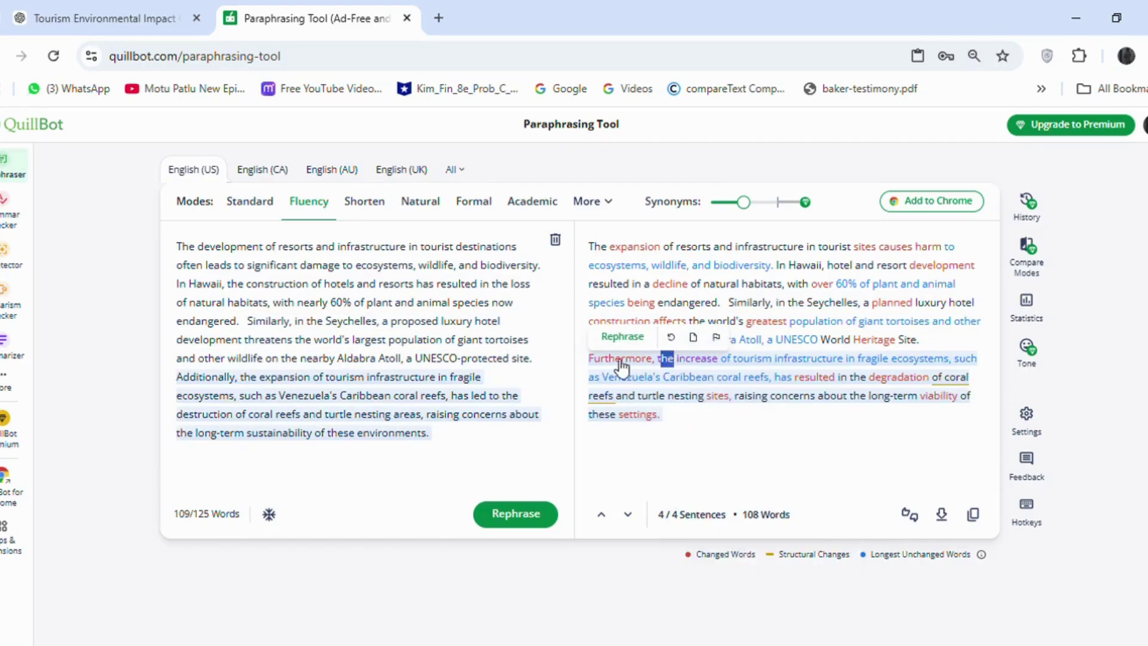
drag(621, 361, 589, 359)
key(BackSpace)
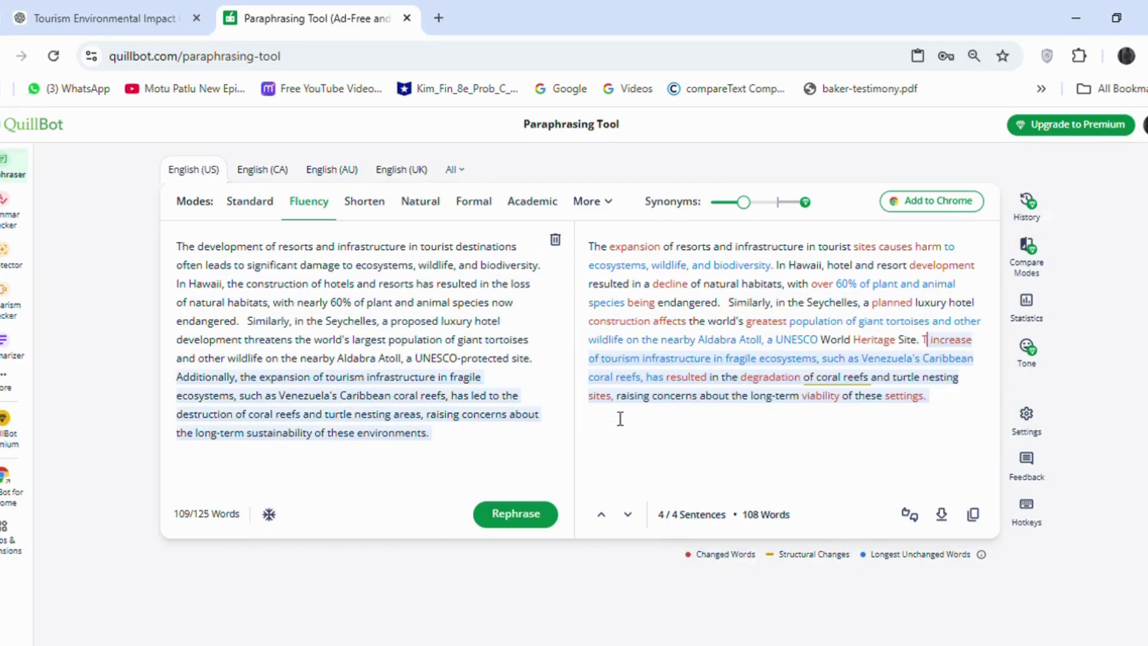
text(The)
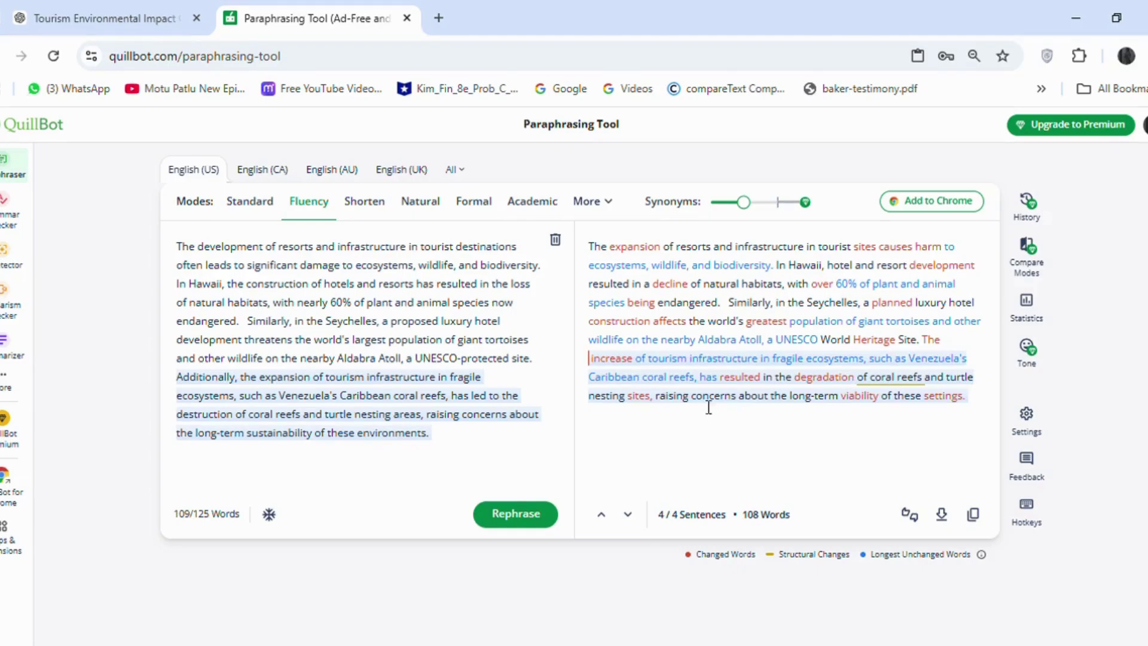
Swap in 'unstable', 'like', 'has led to' and 'a decline' in the output
click(795, 360)
click(804, 403)
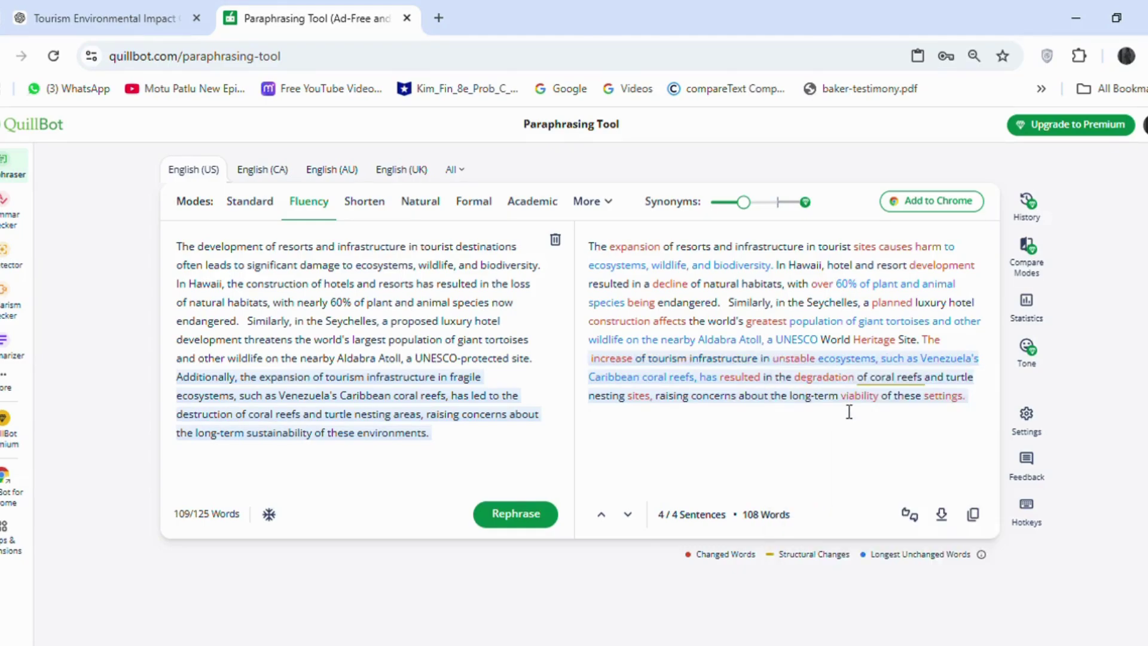
click(897, 359)
click(893, 379)
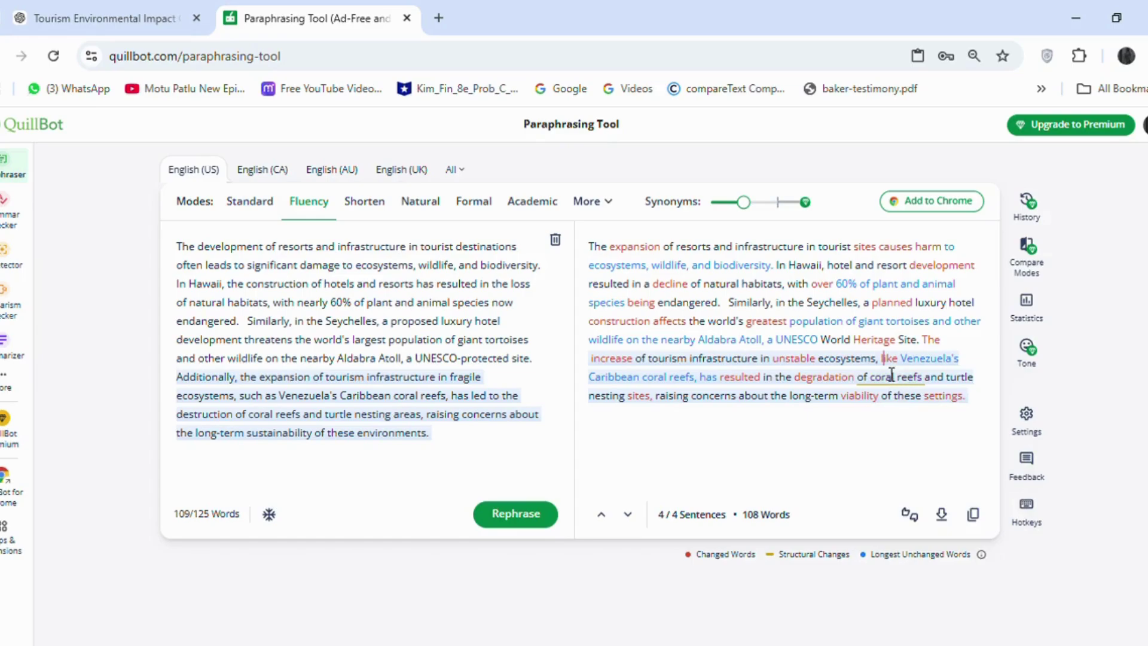
click(890, 359)
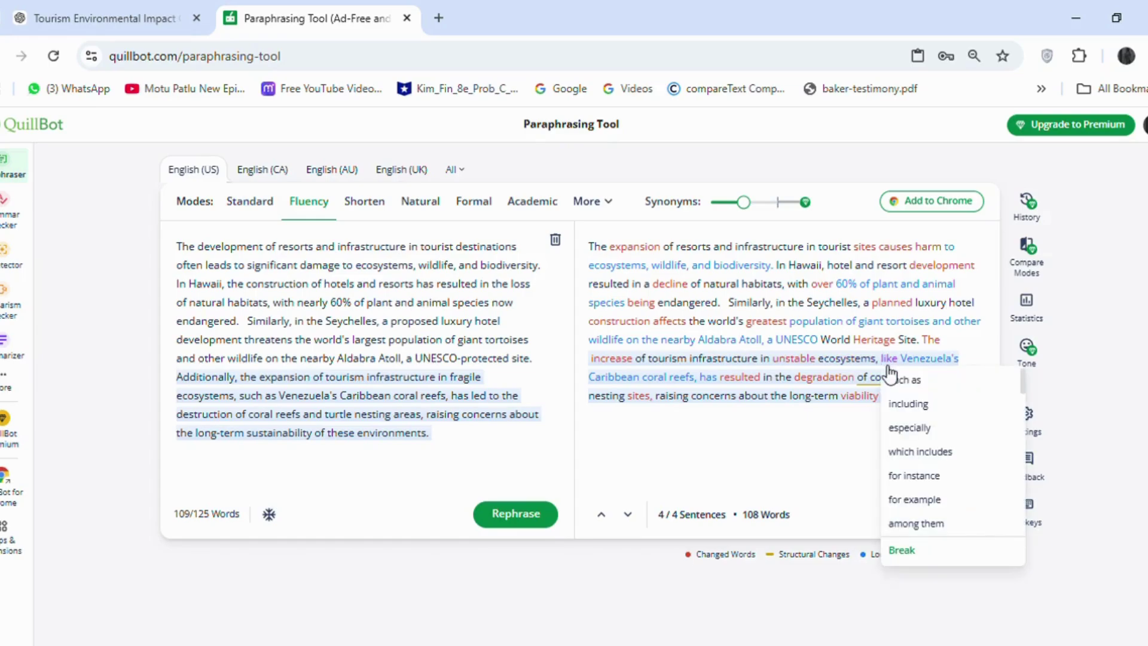
click(770, 450)
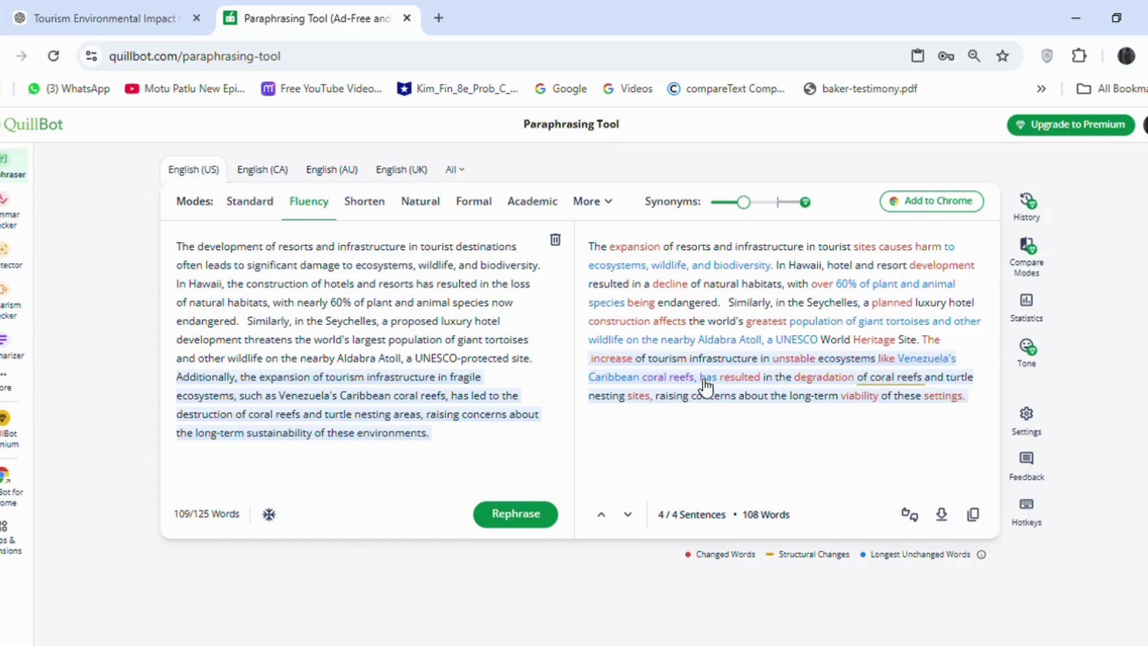
click(687, 378)
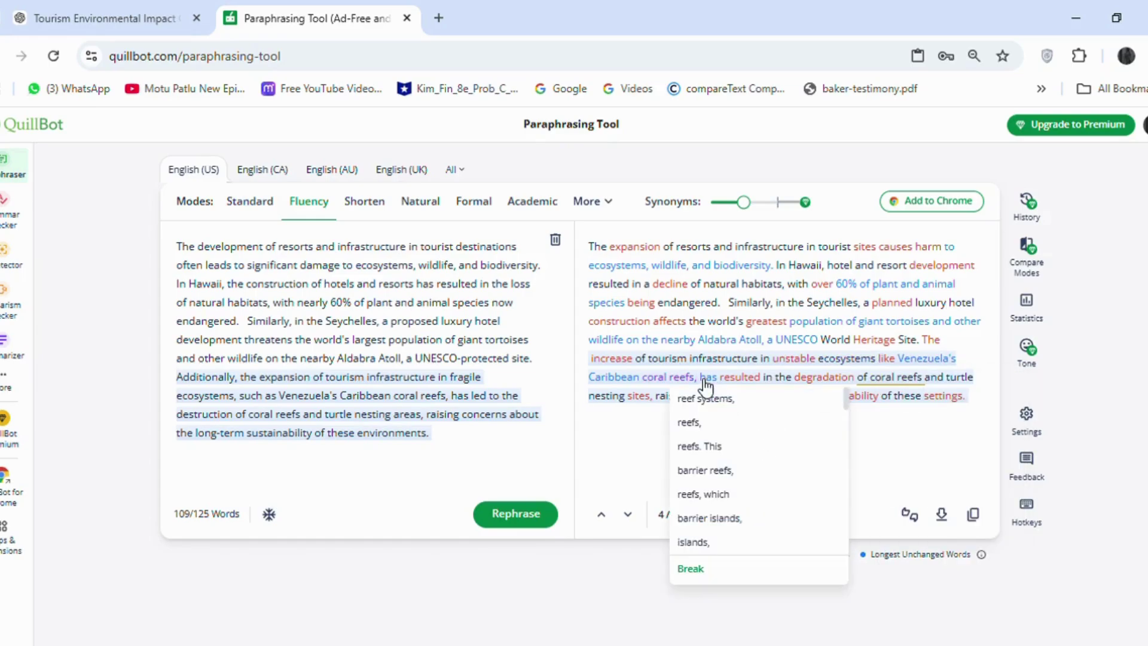
click(743, 379)
click(772, 421)
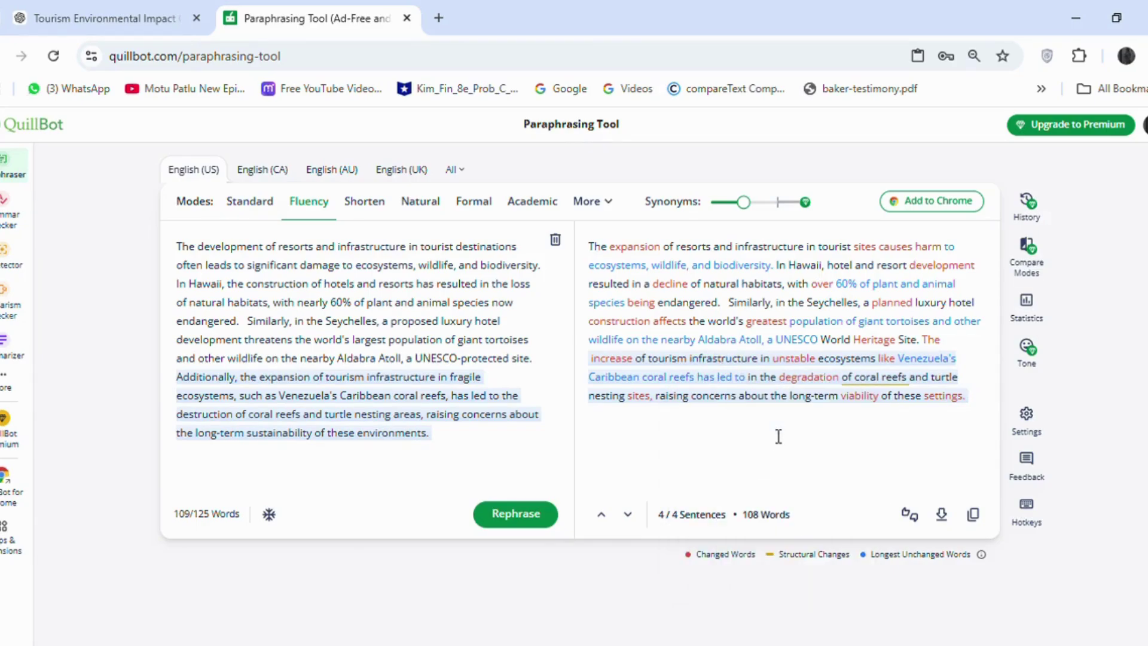
click(814, 378)
click(801, 398)
Swap in 'the future health' and 'environments', then copy the full 108-word paraphrase
click(807, 395)
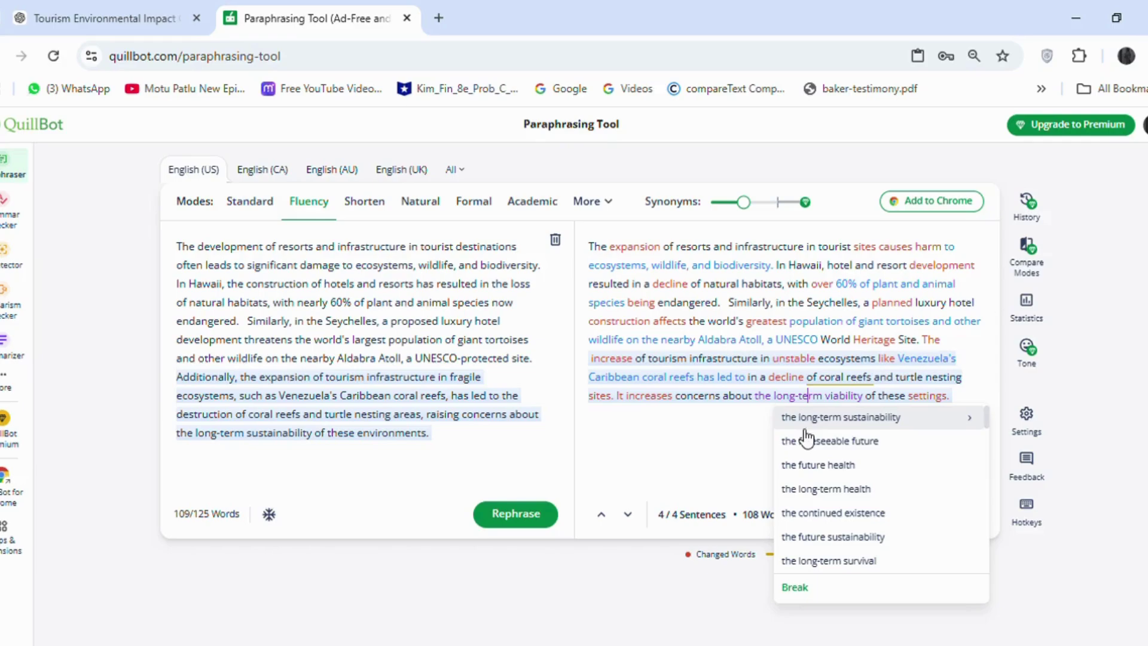
click(840, 476)
click(907, 397)
click(914, 418)
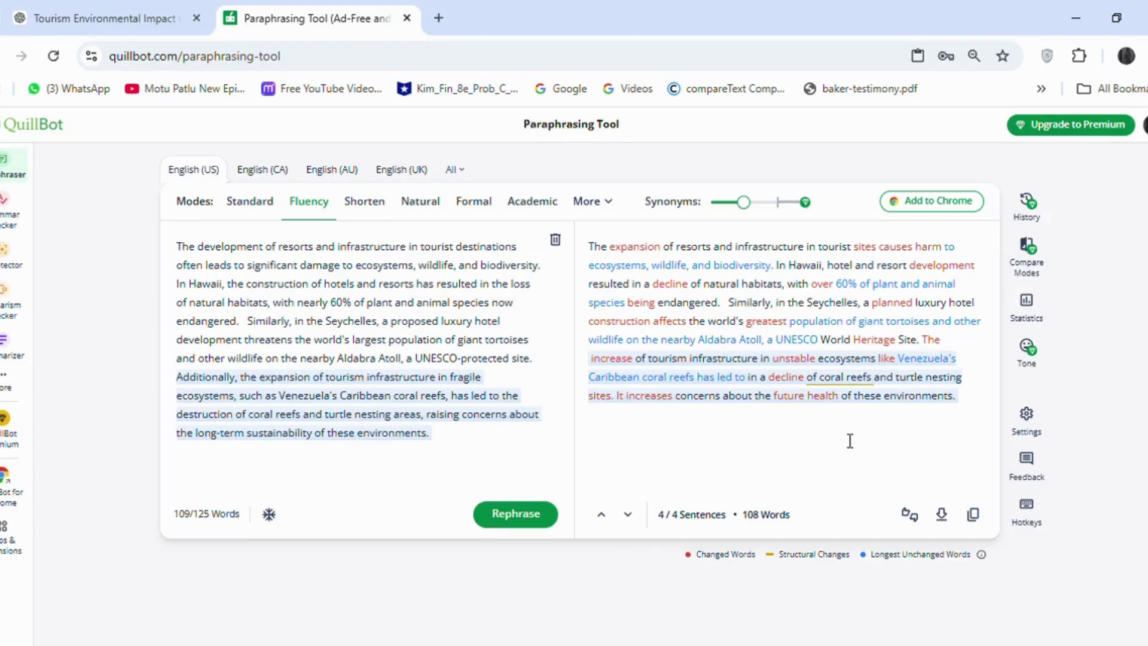
click(974, 515)
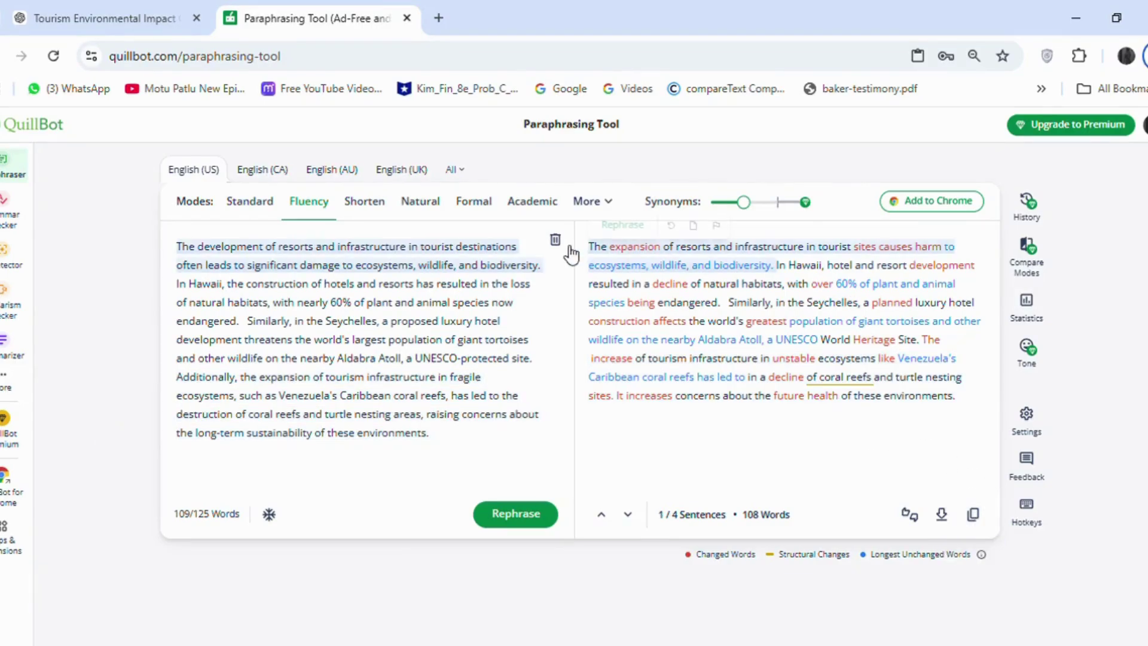
click(114, 18)
Copy ChatGPT's air-travel paragraph into QuillBot, strip its citation labels, and paraphrase it
drag(511, 447, 343, 270)
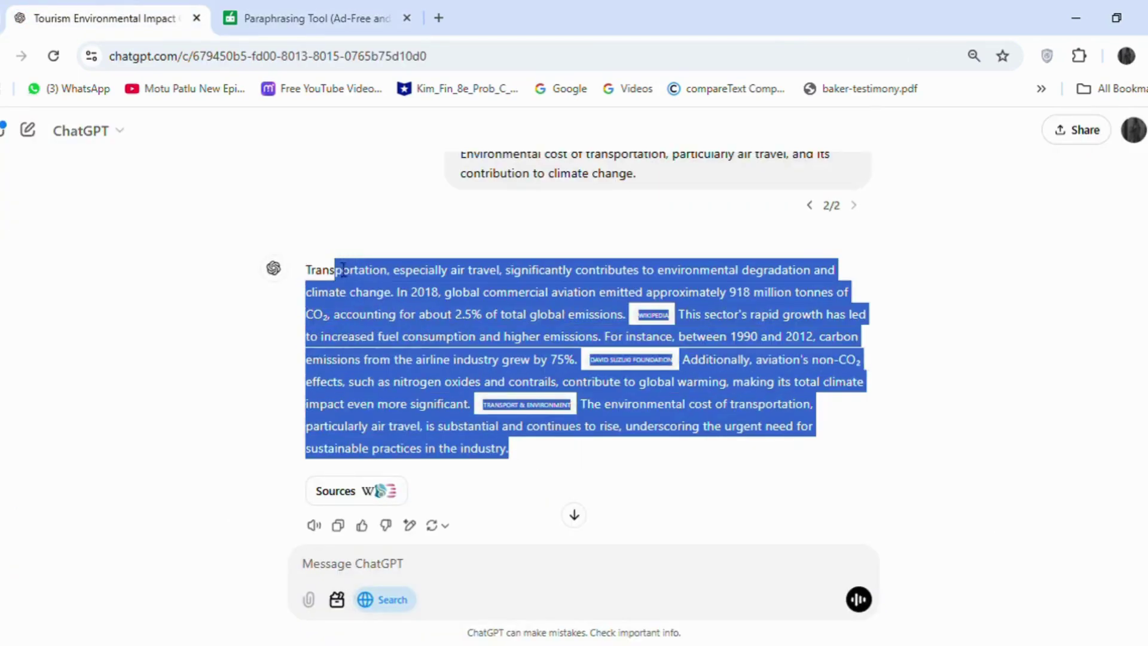
key(ctrl+c)
click(310, 18)
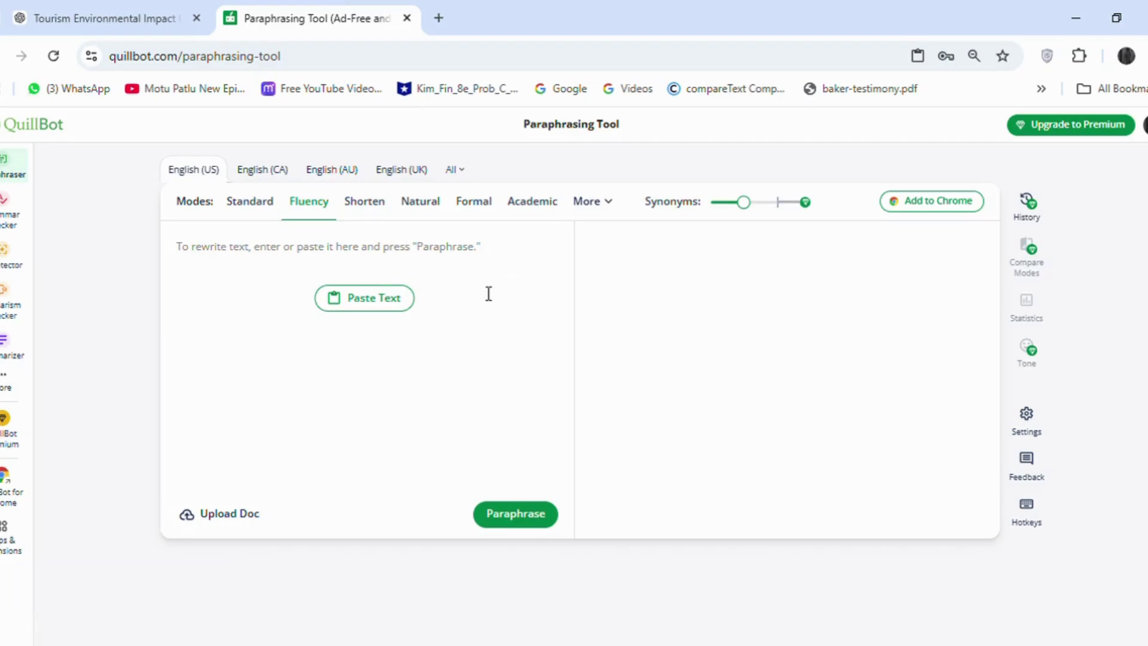
click(374, 302)
drag(260, 326, 177, 321)
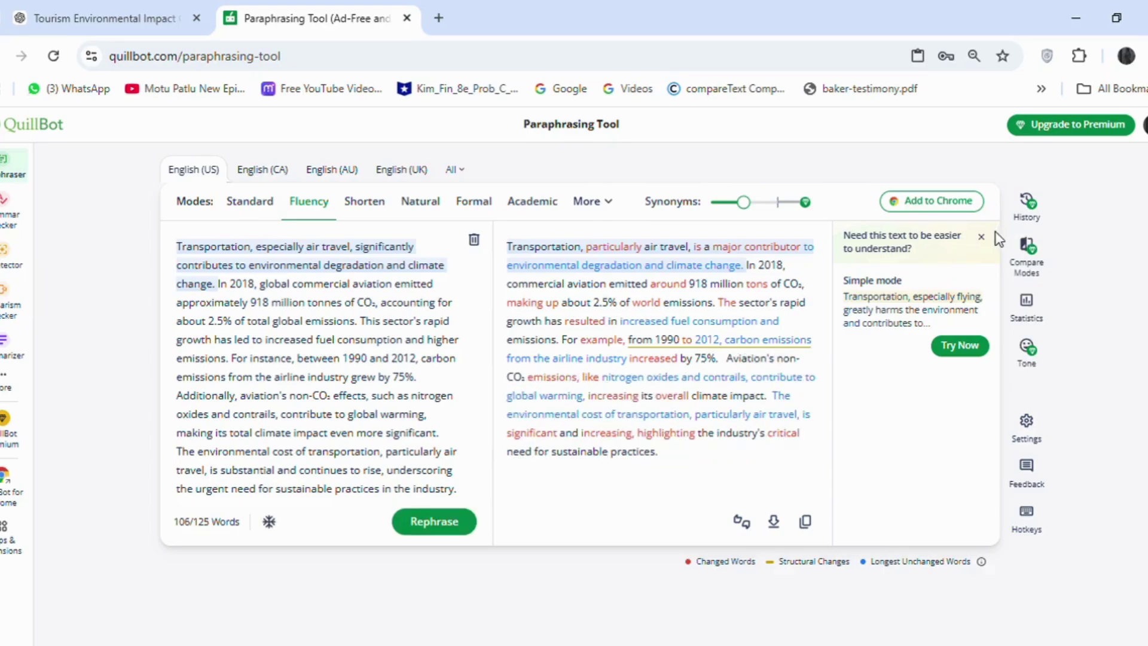
click(981, 237)
Cut 'particularly air travel' and 'increasing its overall climate impact'; use 'damage', 'contributing', 'results'
drag(763, 254, 668, 250)
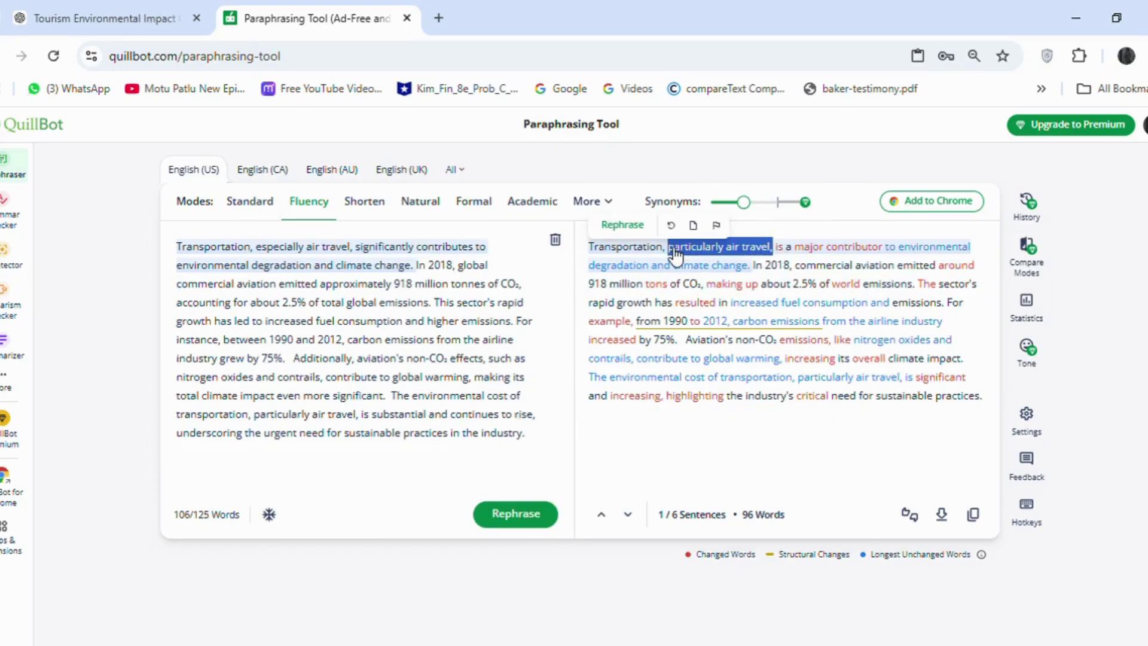
key(BackSpace)
key(BackSpace)
key(BackSpace)
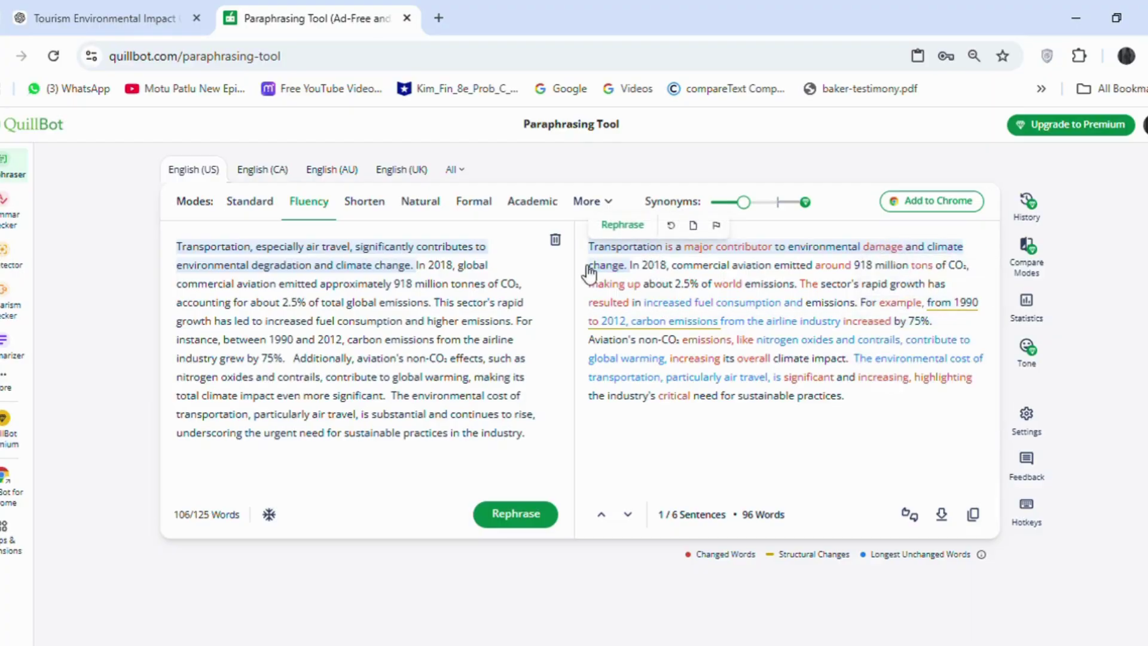
click(628, 284)
click(664, 425)
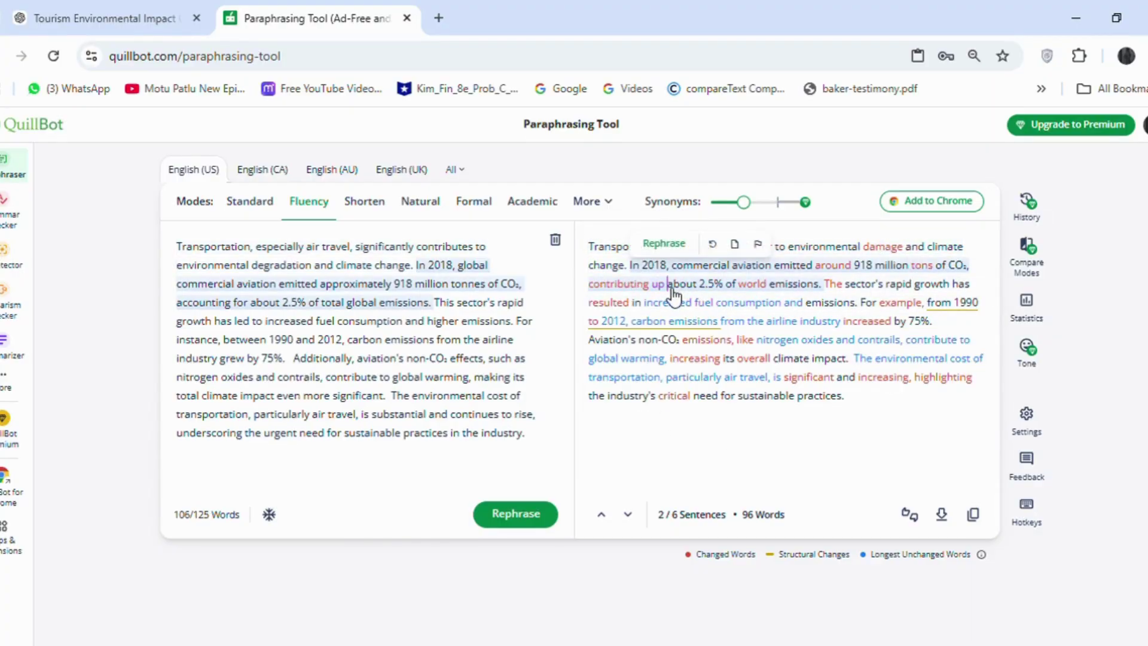
click(671, 285)
click(608, 302)
click(611, 466)
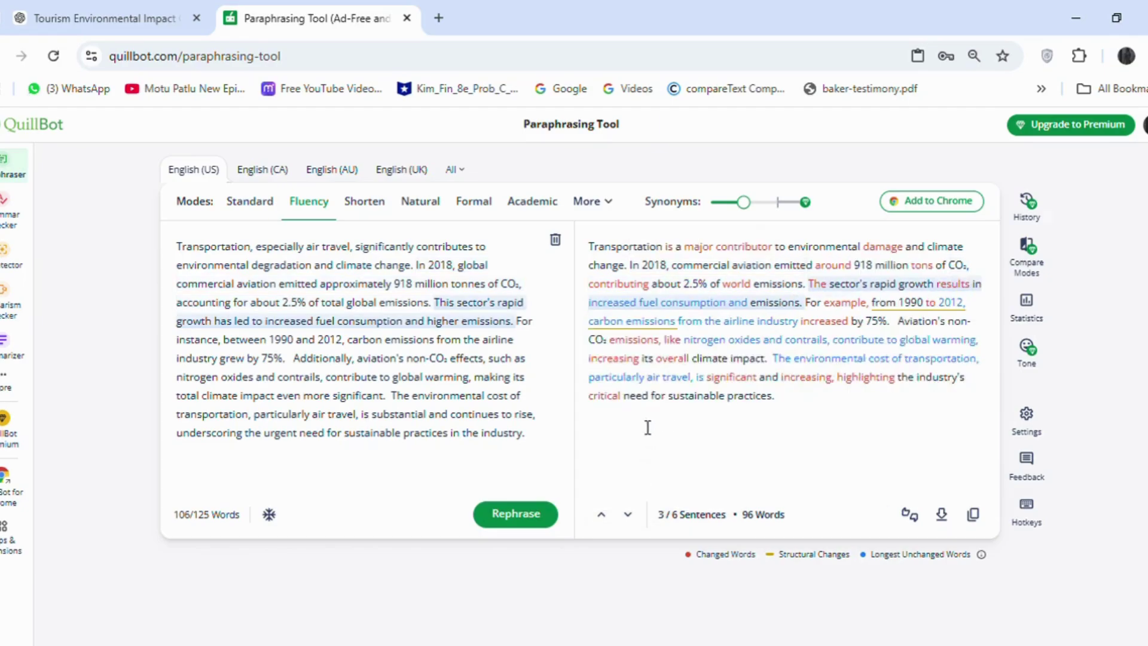
drag(765, 358, 589, 359)
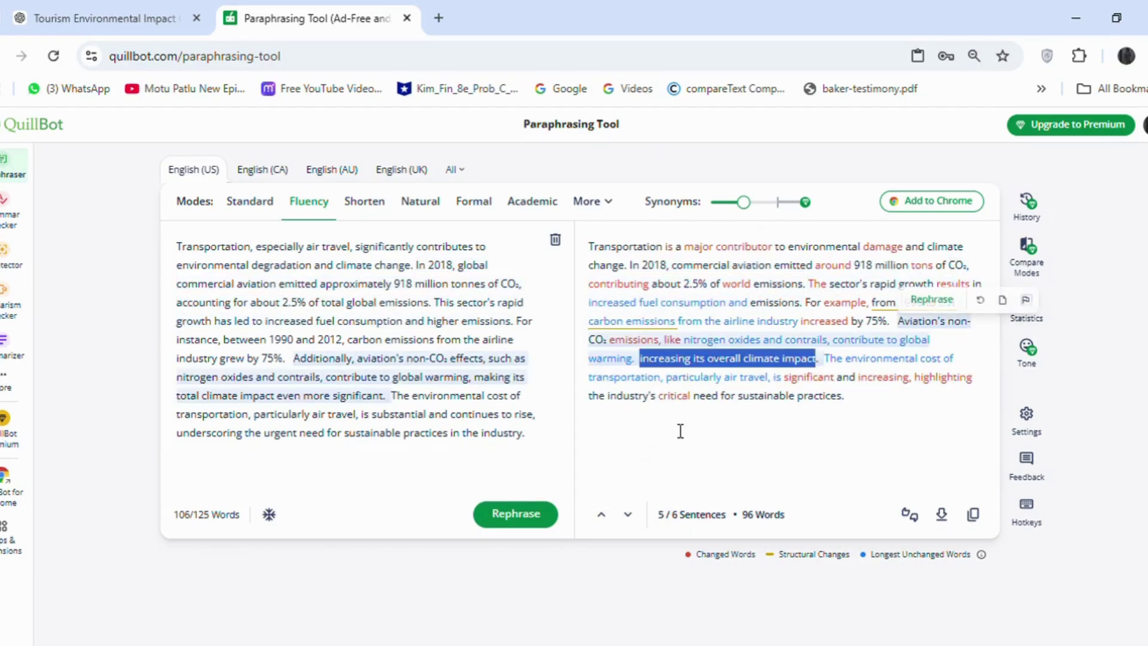
key(BackSpace)
click(732, 413)
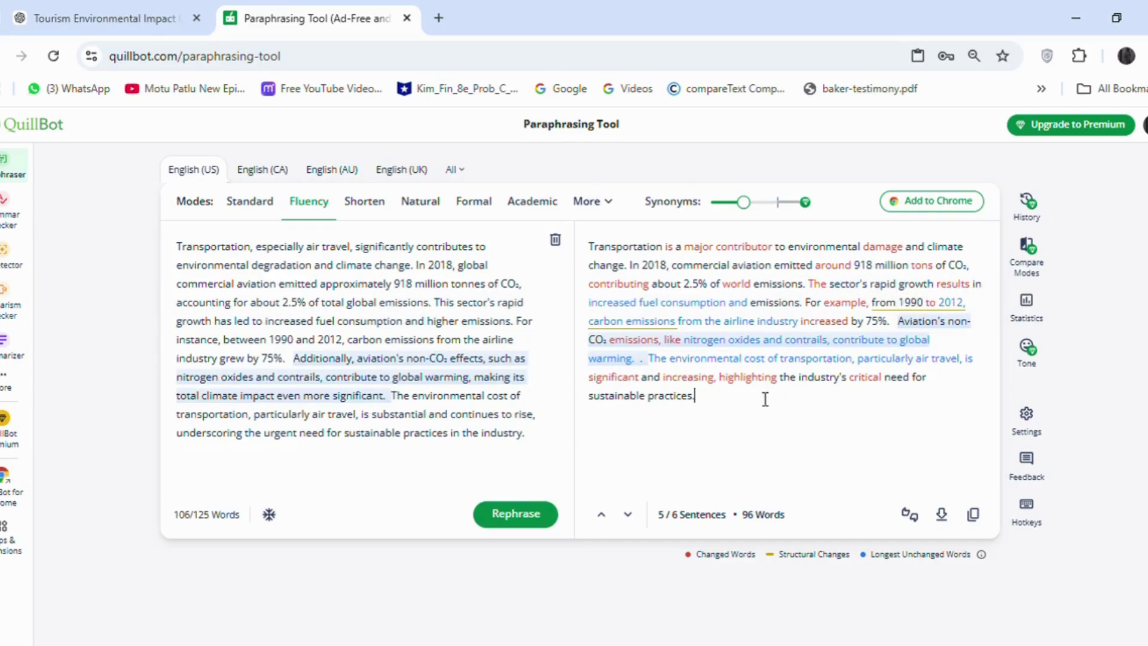
Use the second Standard rewrite of the last sentence, replace 'especially air travel, which' with '. It', and copy the output
click(795, 403)
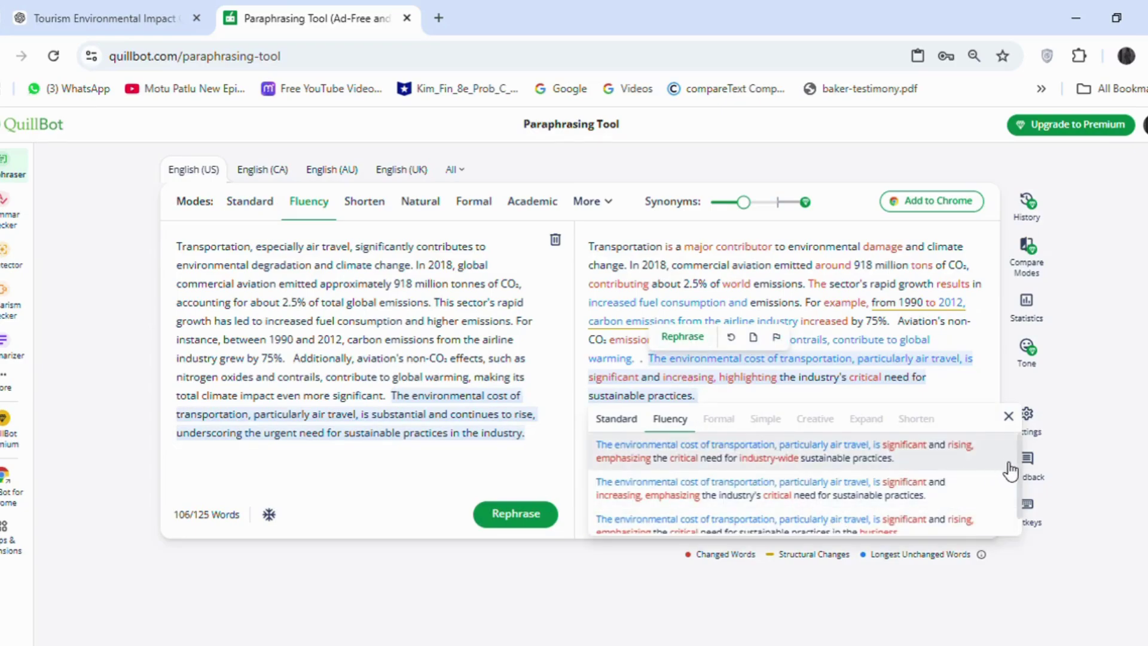
click(616, 419)
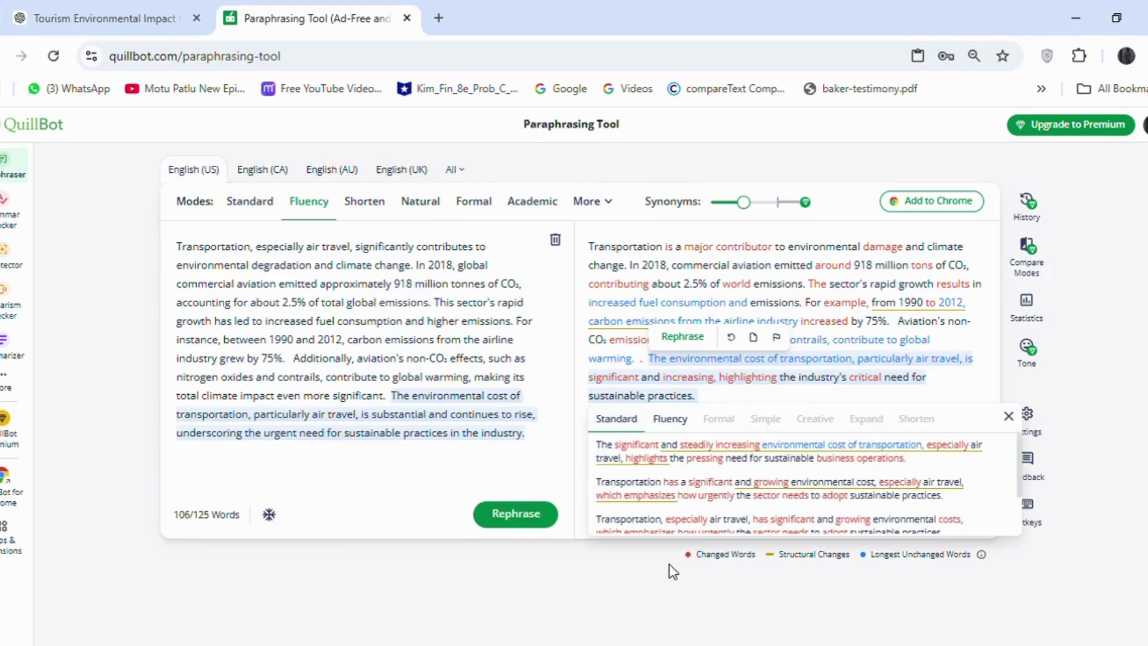
click(737, 481)
drag(643, 377, 911, 359)
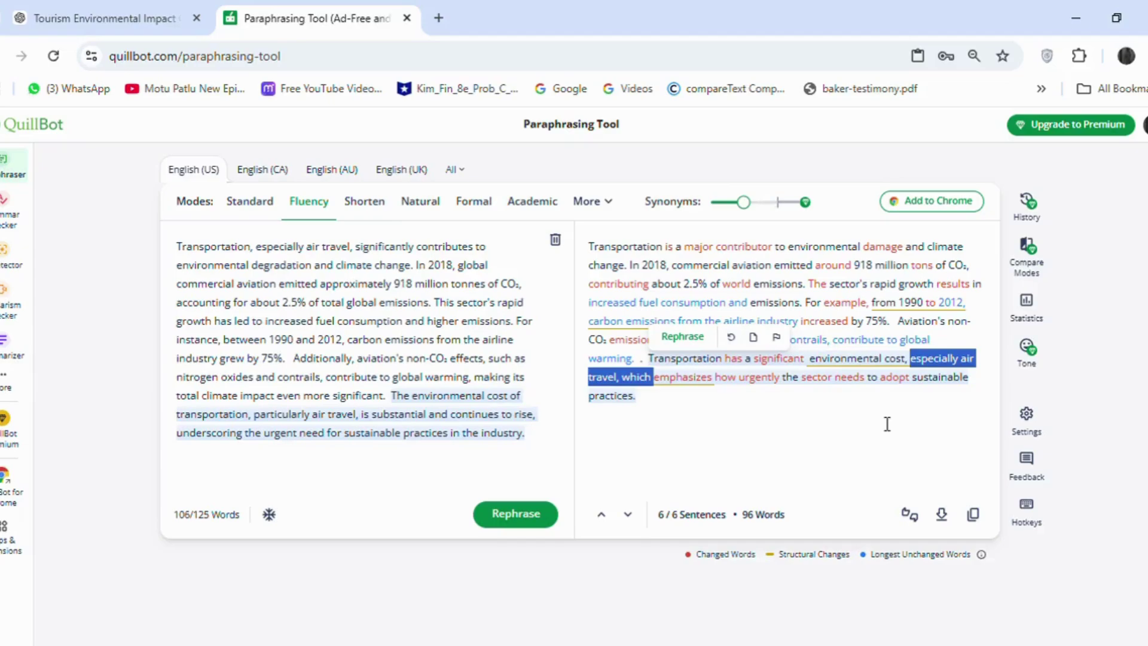
key(BackSpace)
key(BackSpace)
text(. It)
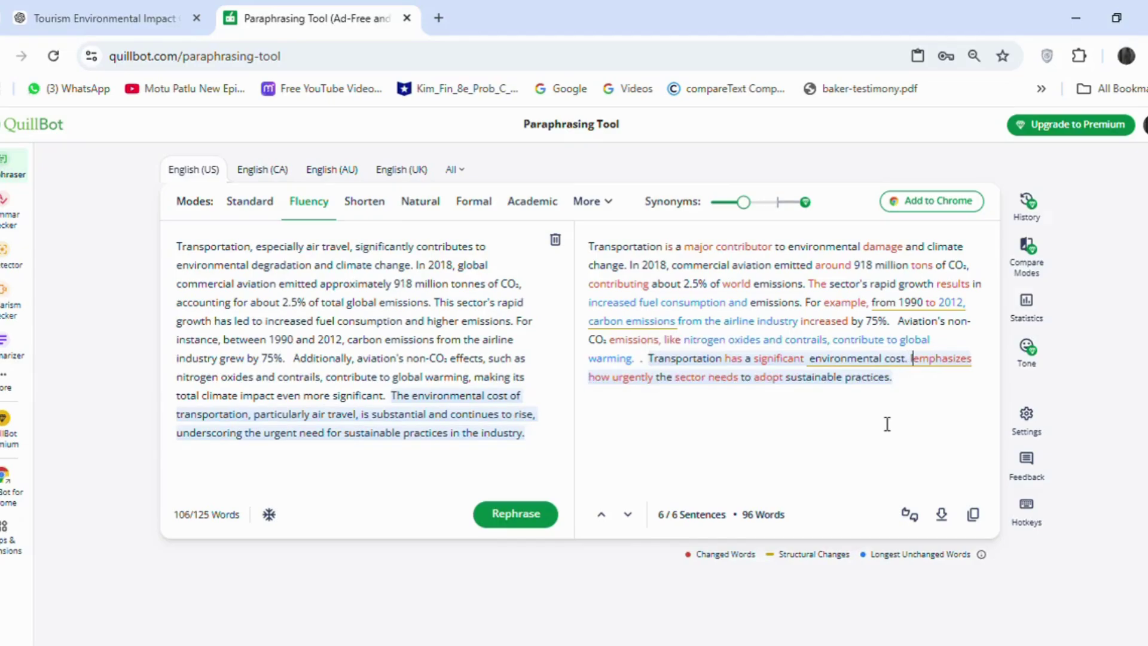
click(973, 514)
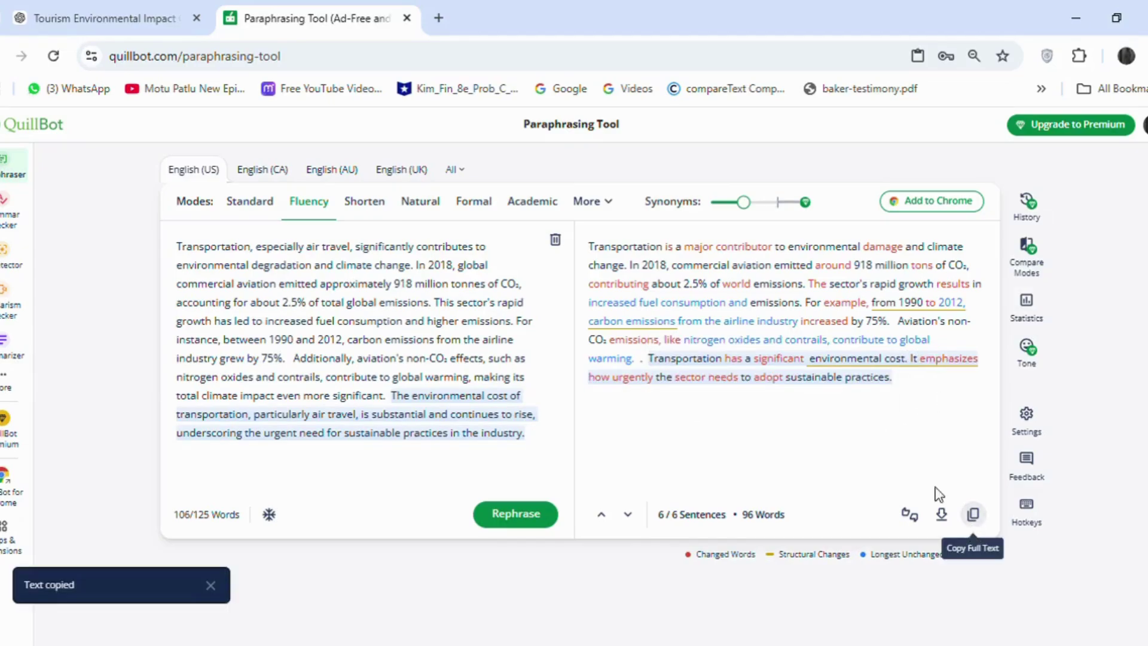
Paste ChatGPT's Venice, Santorini and Bali overcrowding answer into QuillBot and delete the PMC source label
key(ctrl+shift+Tab)
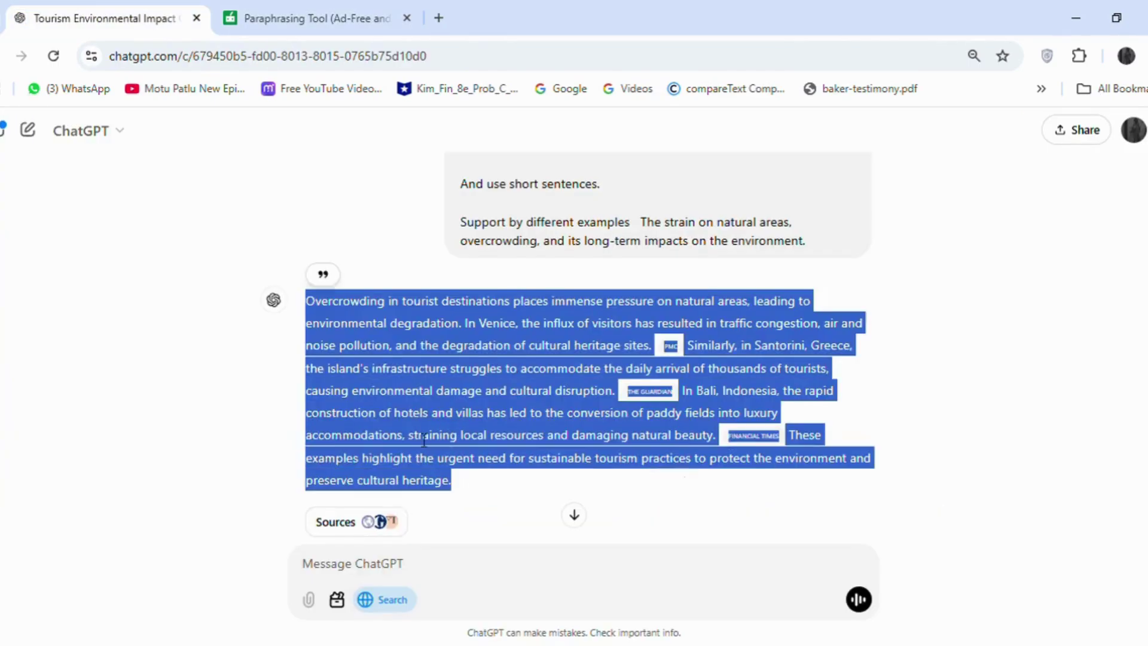
key(ctrl+c)
click(264, 12)
click(374, 307)
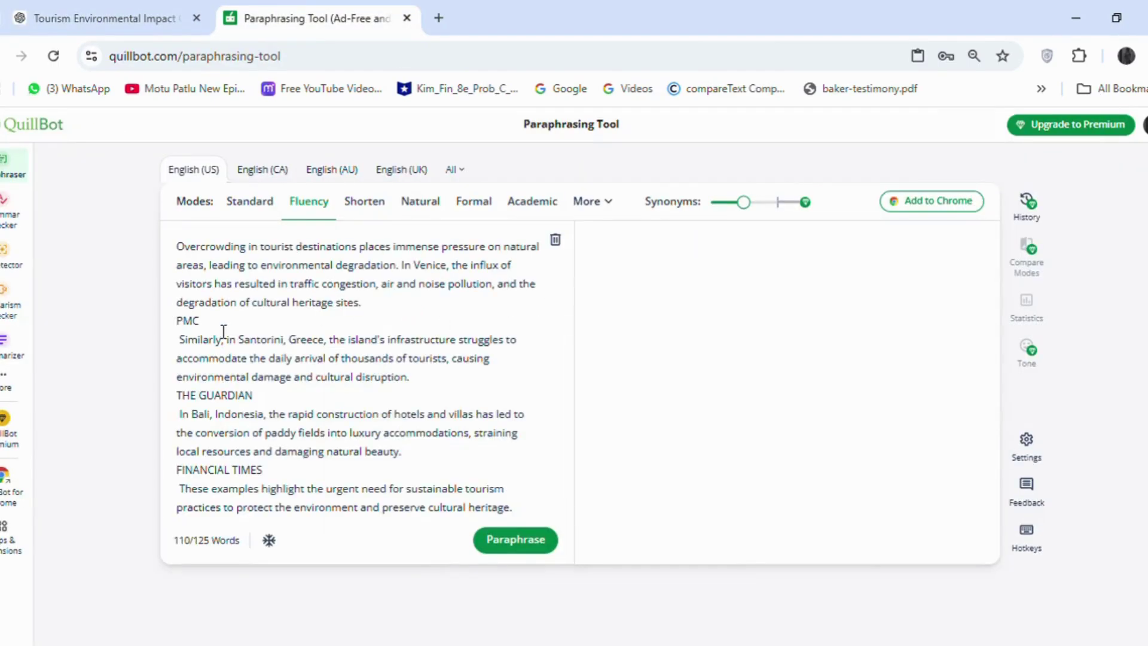
double_click(185, 326)
key(BackSpace)
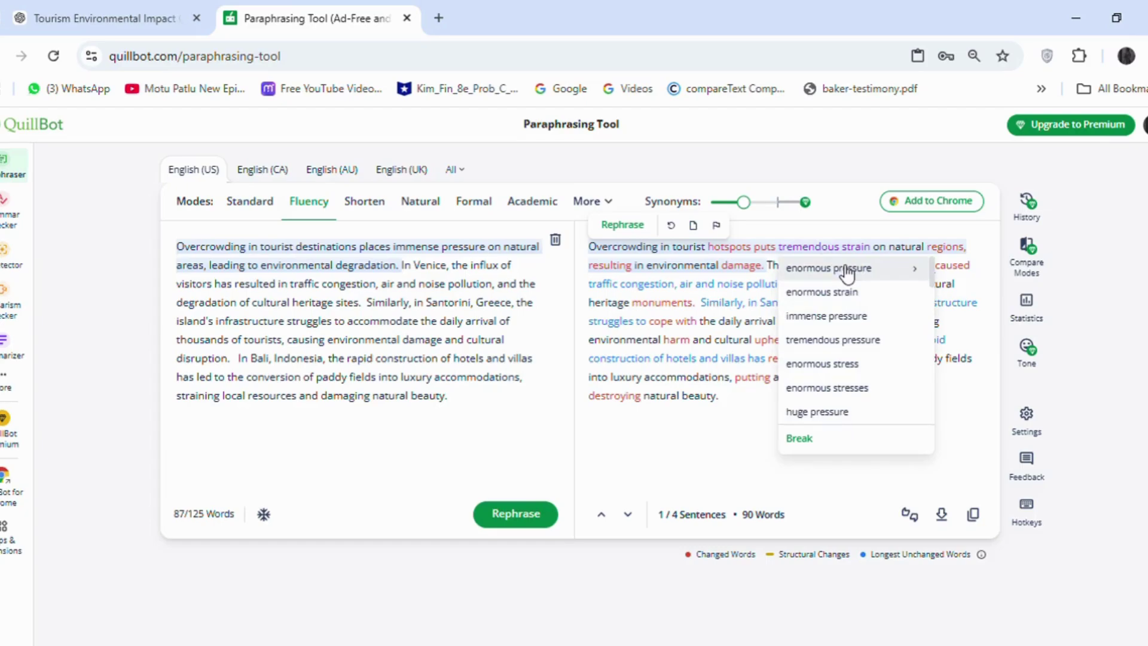
Change 'tremendous strain' to 'pressure', review synonyms for flood, congestion, deterioration, monuments, then copy the 90-word output
click(848, 274)
drag(830, 247, 778, 247)
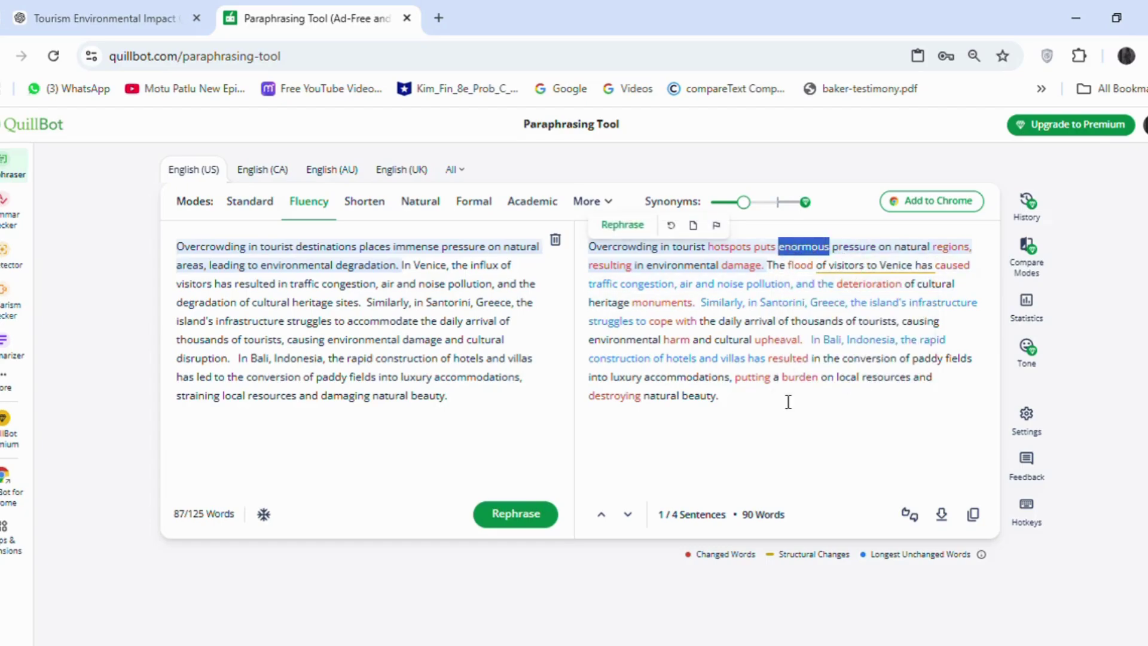
key(BackSpace)
click(684, 417)
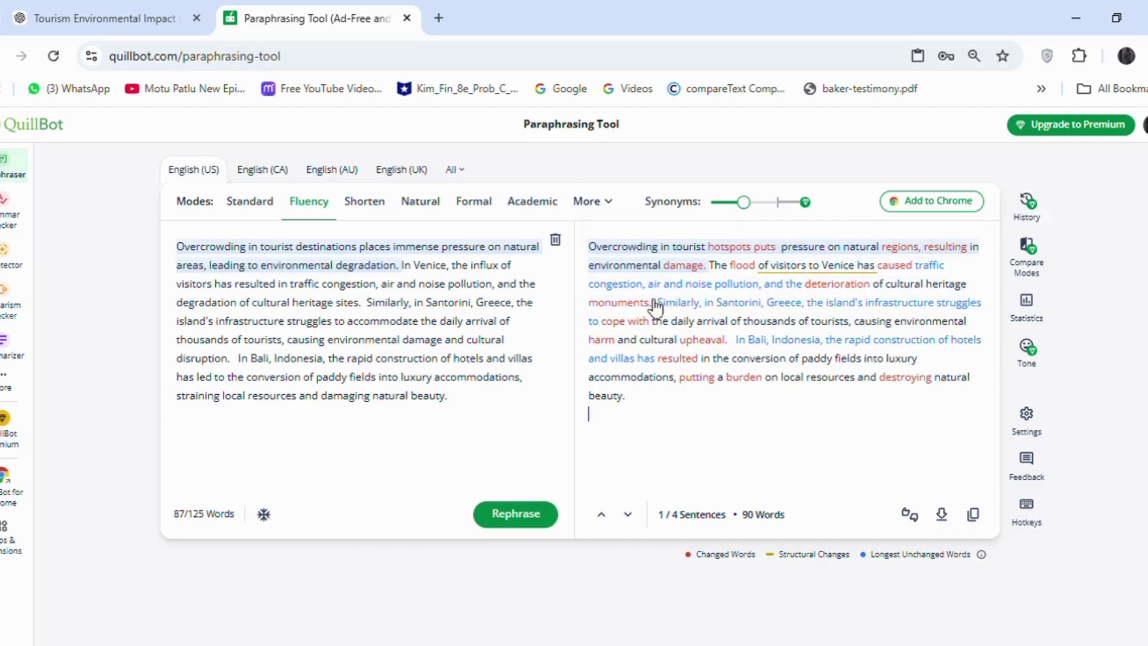
click(742, 276)
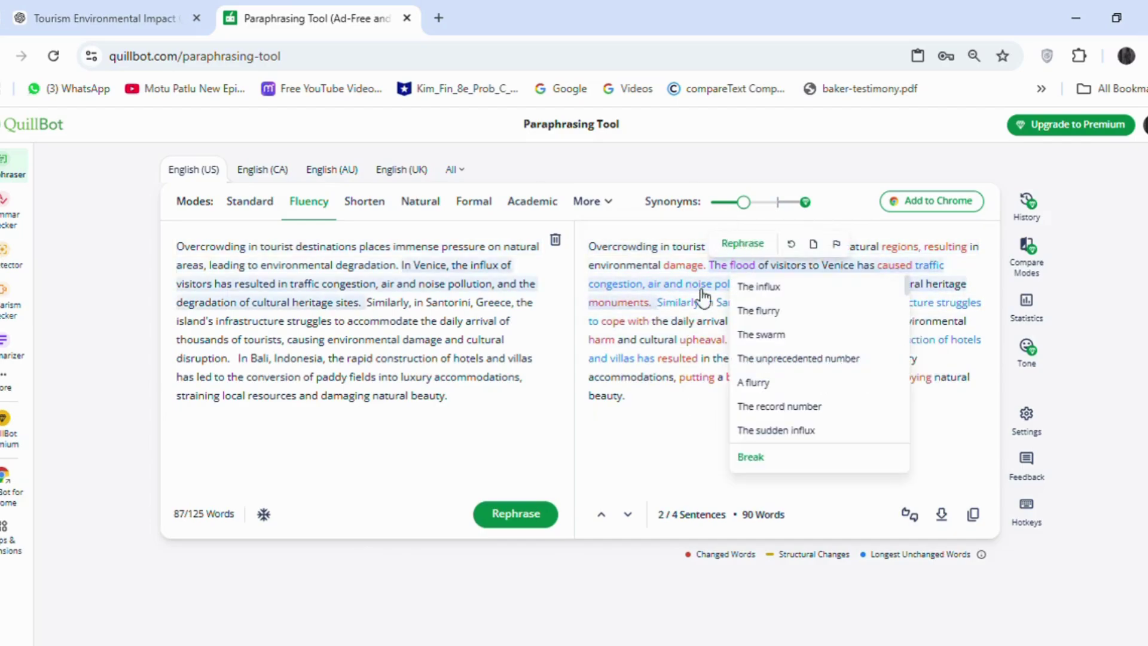
click(706, 442)
click(629, 281)
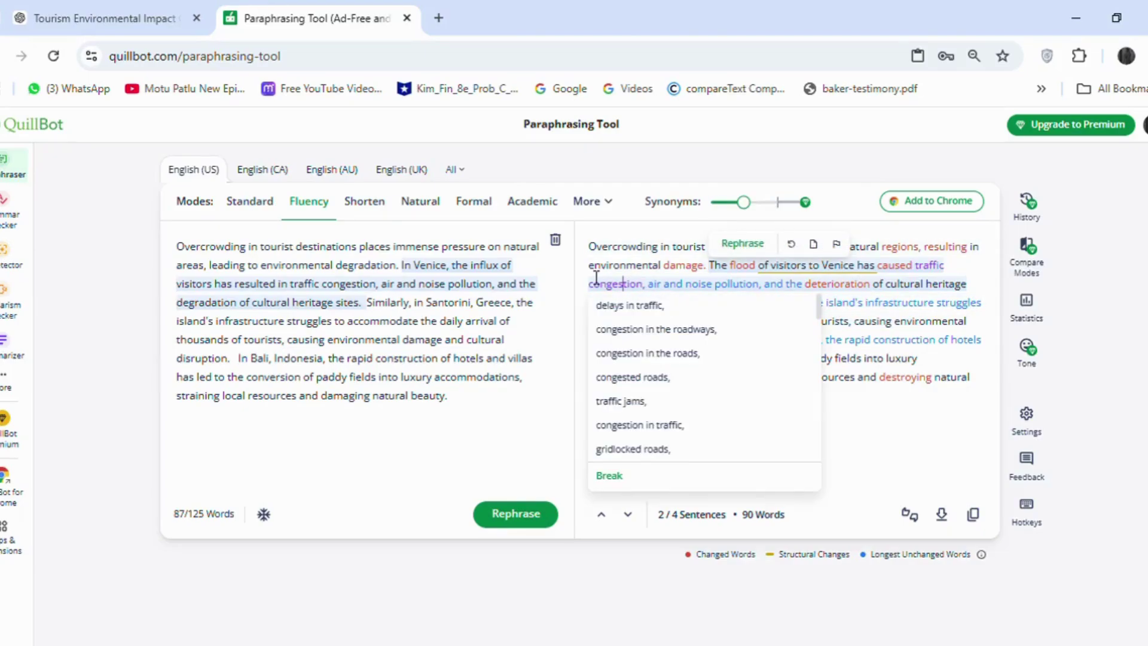
click(831, 283)
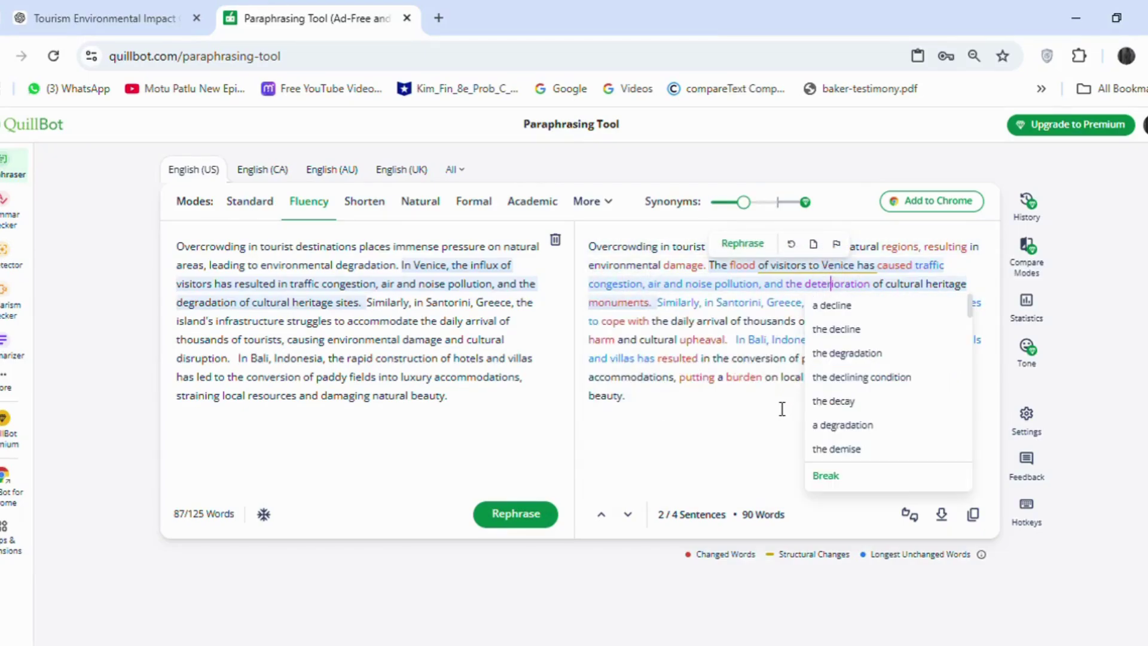
click(618, 302)
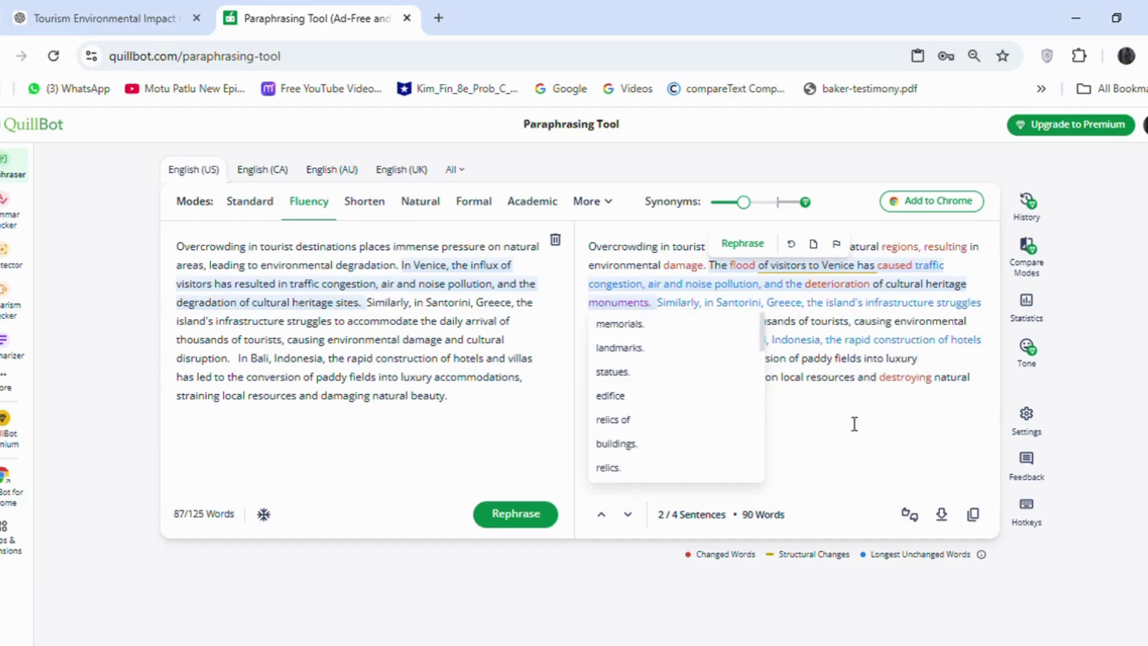
click(973, 515)
key(alt+Tab)
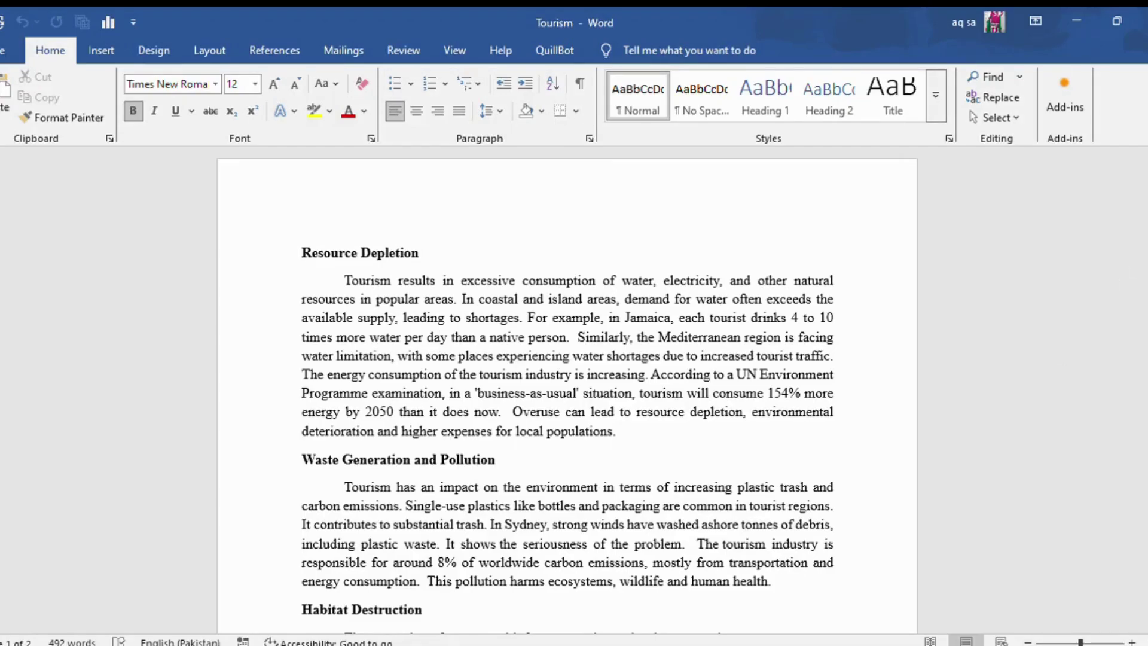
scroll(567, 389, down, 20)
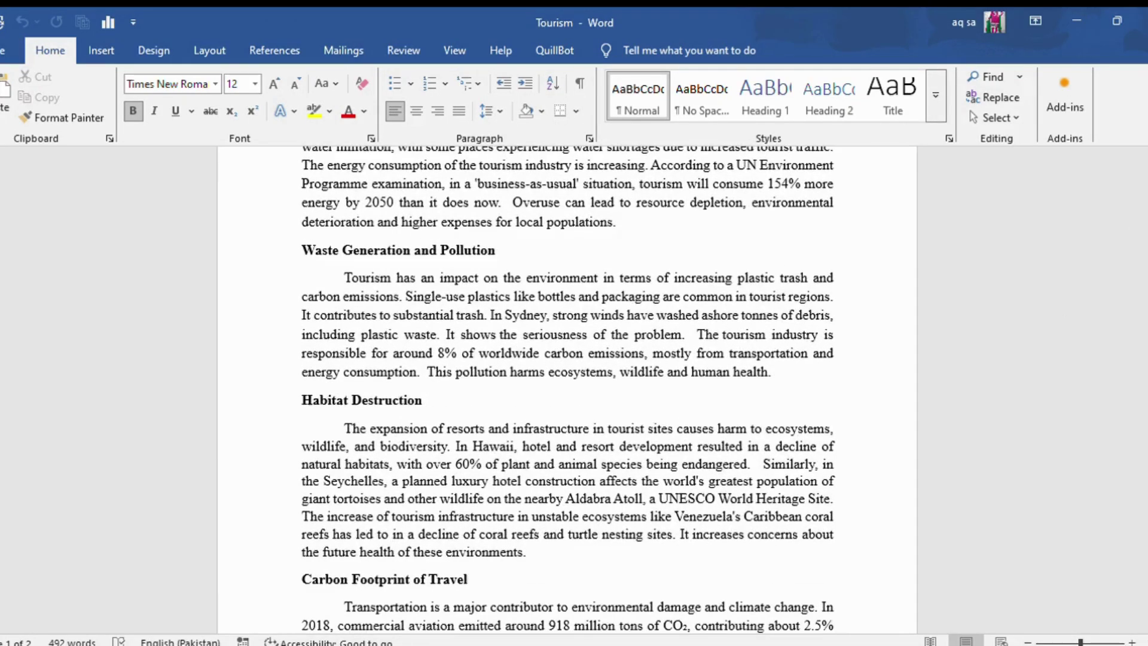
scroll(1099, 231, up, 15)
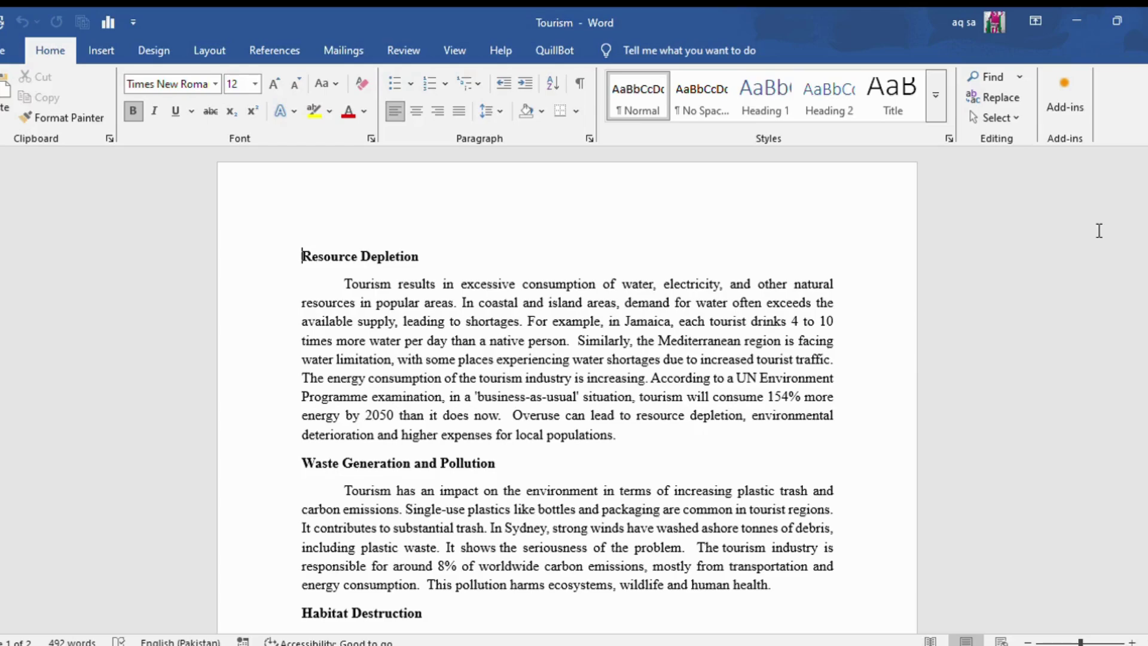
Submit Tourism.docx in ScopedLens excluding the bibliography, then download its AI report PDF
key(alt+Tab)
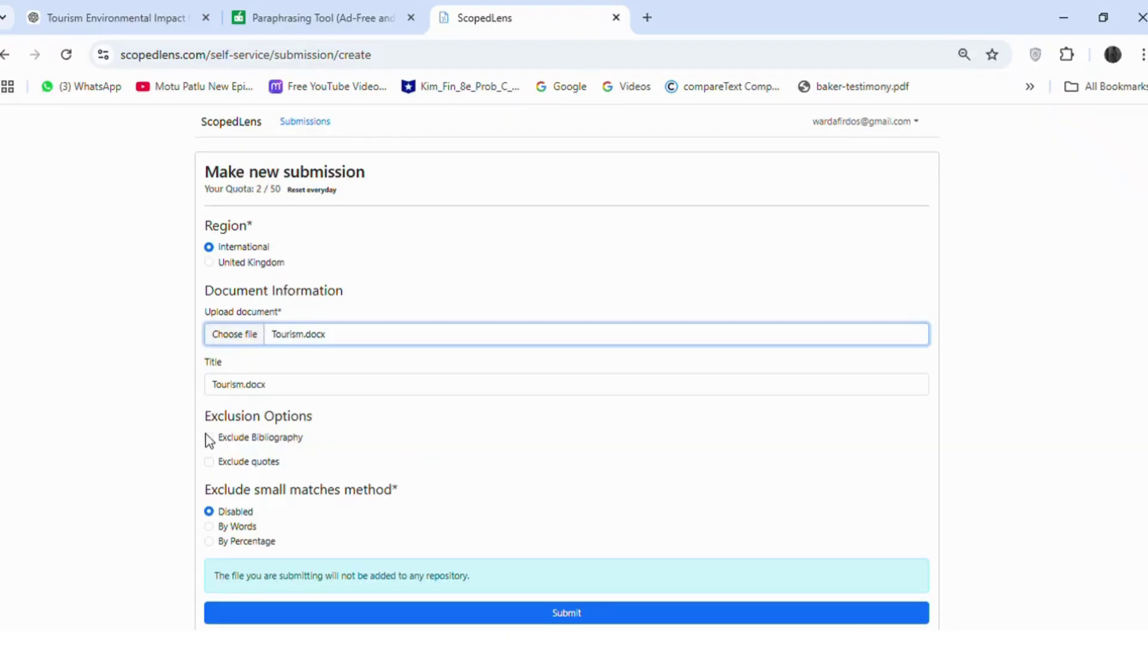
click(209, 437)
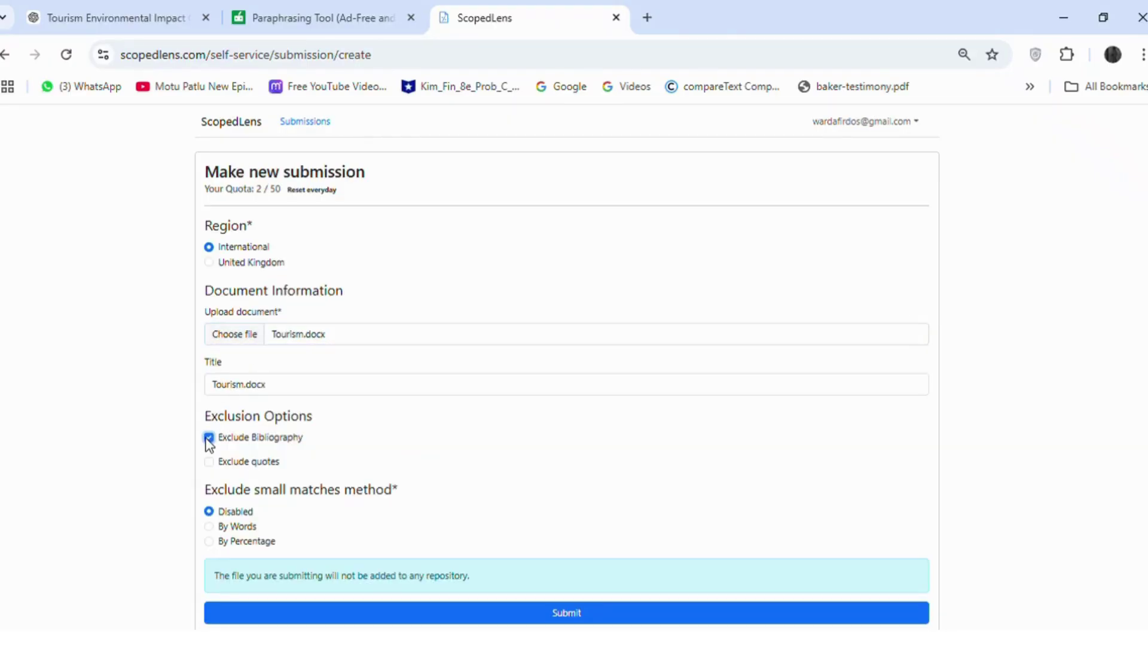
scroll(741, 487, down, 1)
click(605, 551)
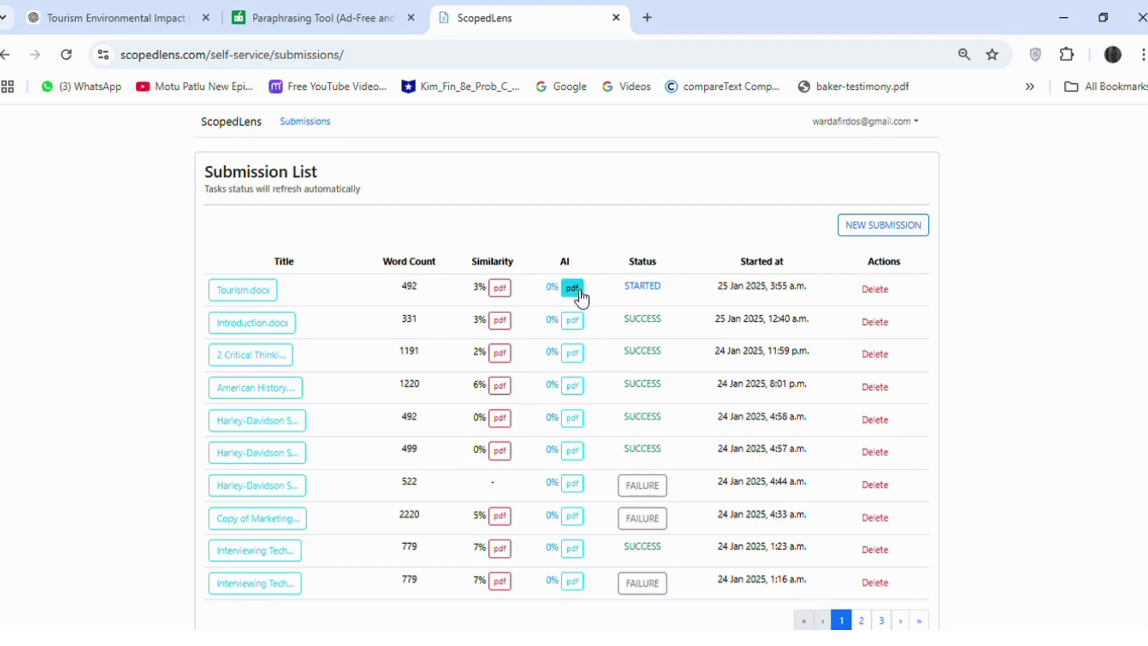
click(572, 289)
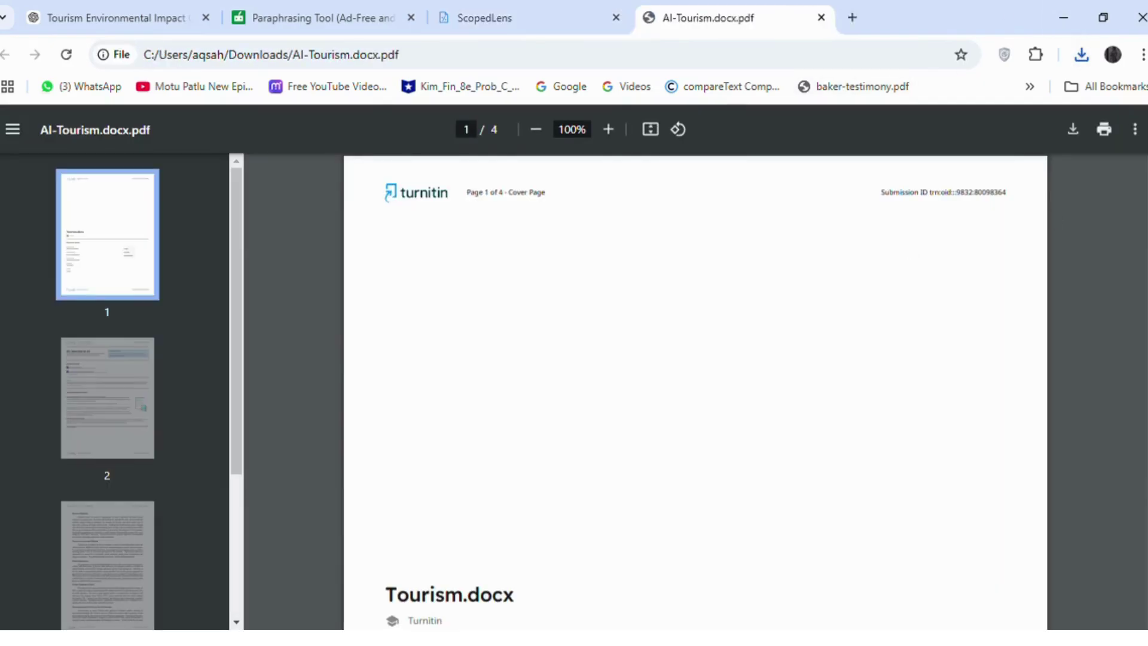
Scroll through the 4-page AI-Tourism.docx.pdf report and back, confirming 0% detected as AI
scroll(695, 392, down, 12)
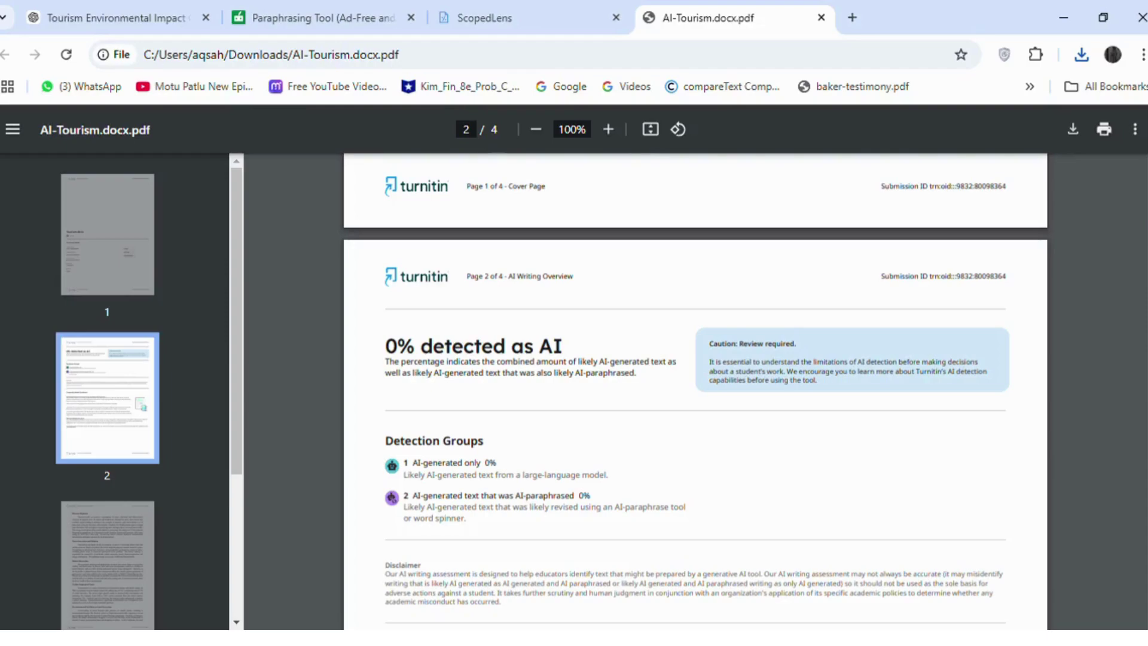
scroll(695, 392, down, 1)
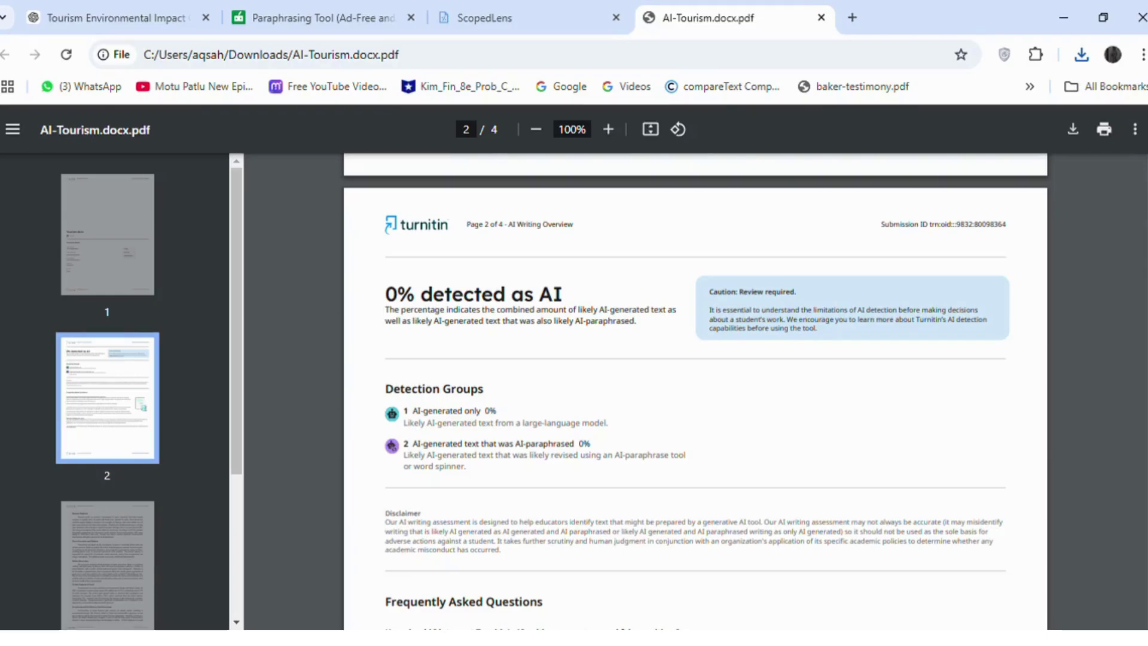
scroll(695, 392, down, 20)
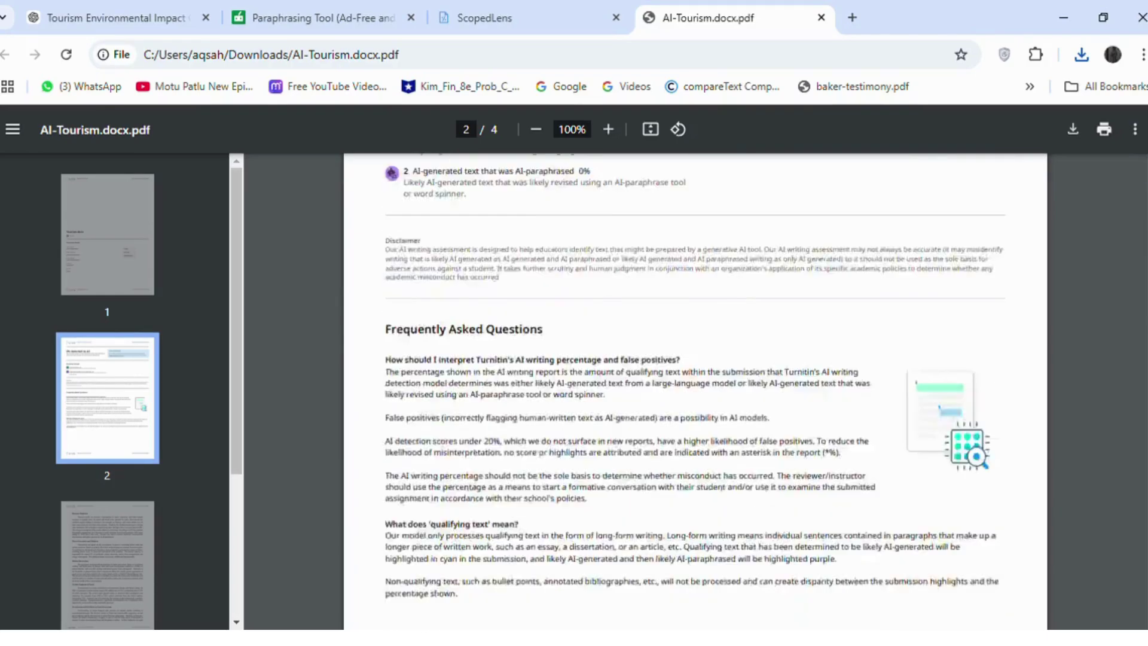
scroll(695, 392, down, 10)
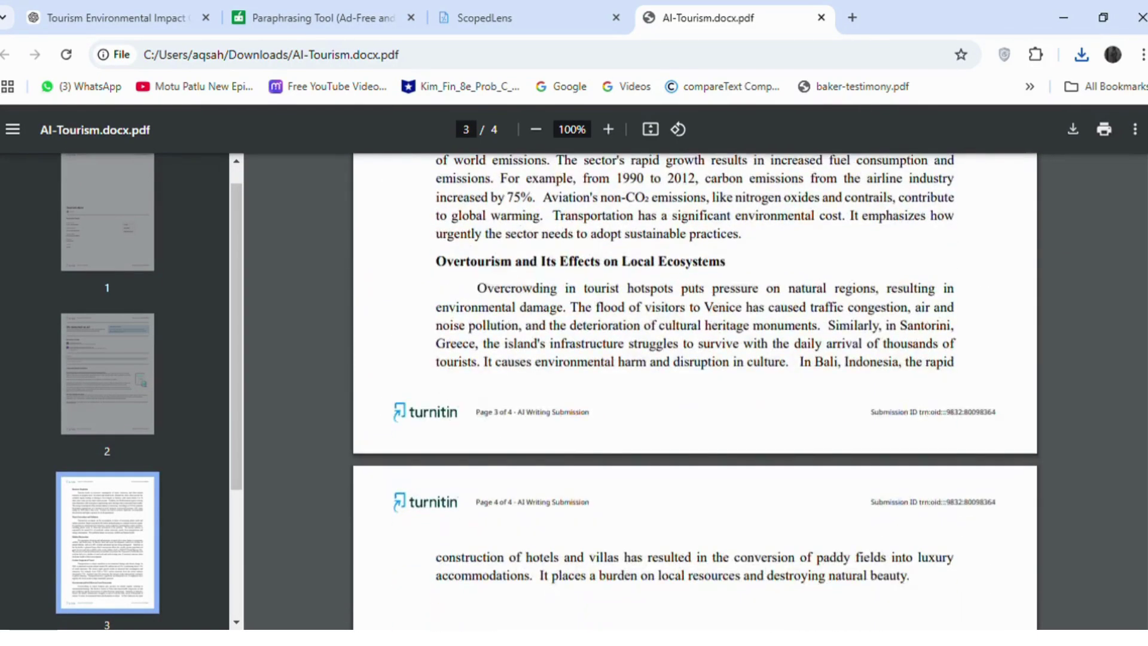
scroll(695, 392, up, 20)
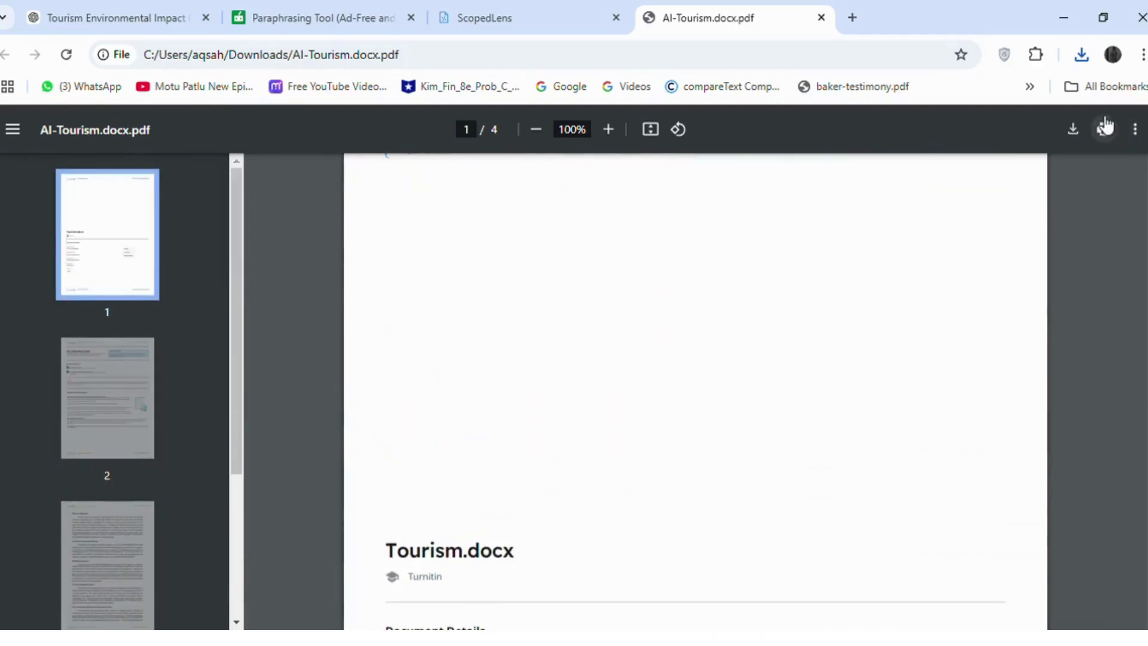